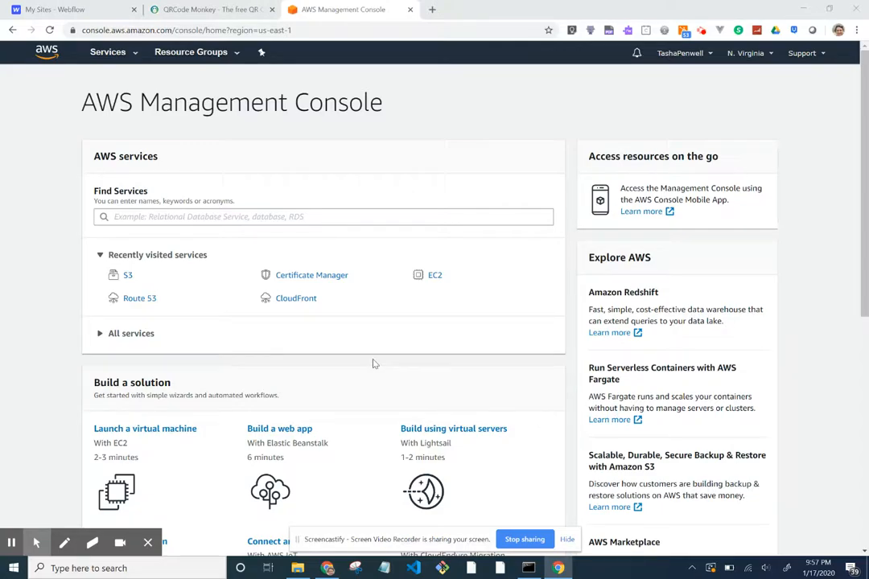
# Switch to the Webflow dashboard and open the Create Build Learn project in the designer.
pyautogui.click(73, 12)
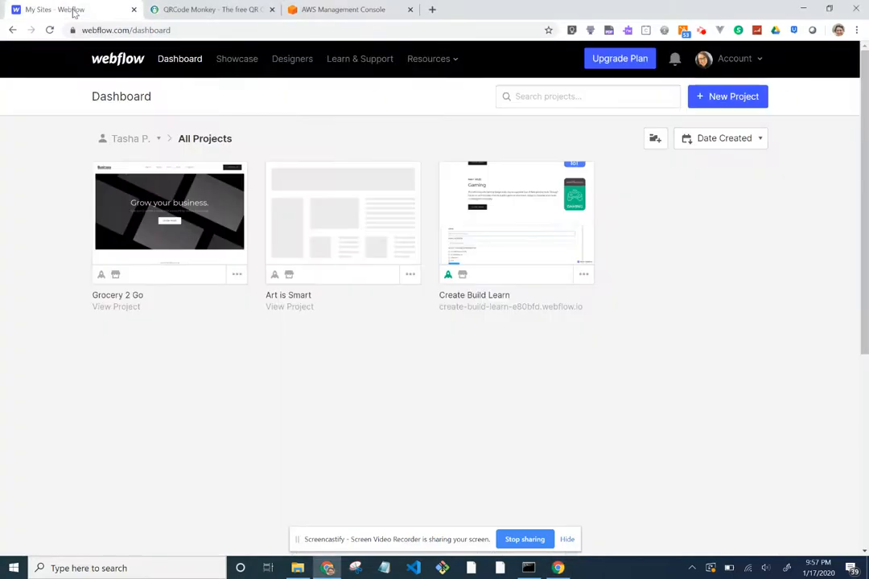
pyautogui.click(538, 201)
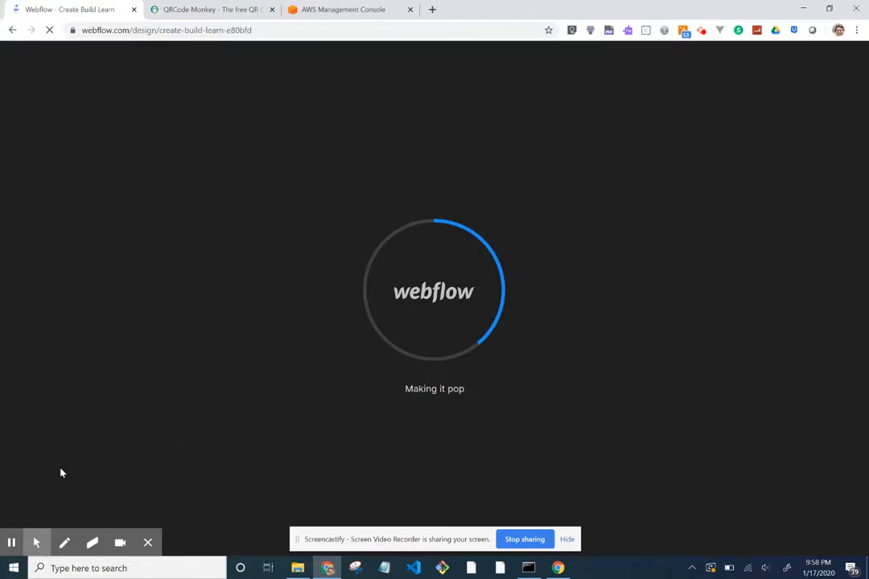
pyautogui.moveTo(9, 534)
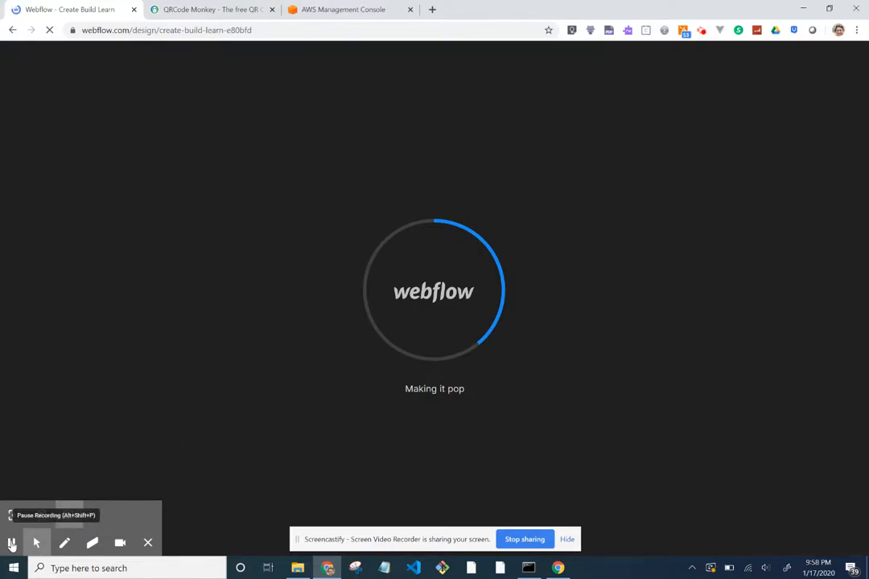
pyautogui.click(11, 544)
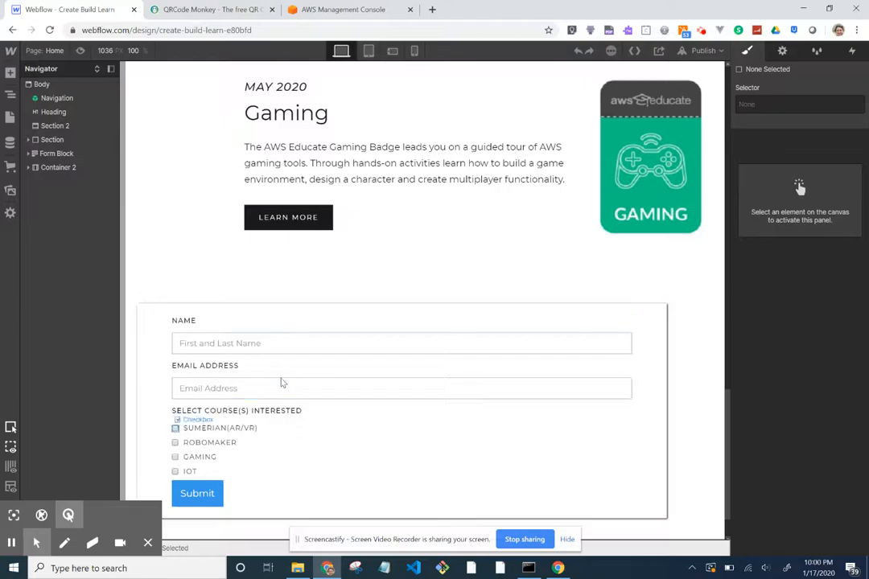
# Examine the Create Build Learn page from its heading and badge images through the course sections to the sign-up form.
pyautogui.scroll(5, 279, 381)
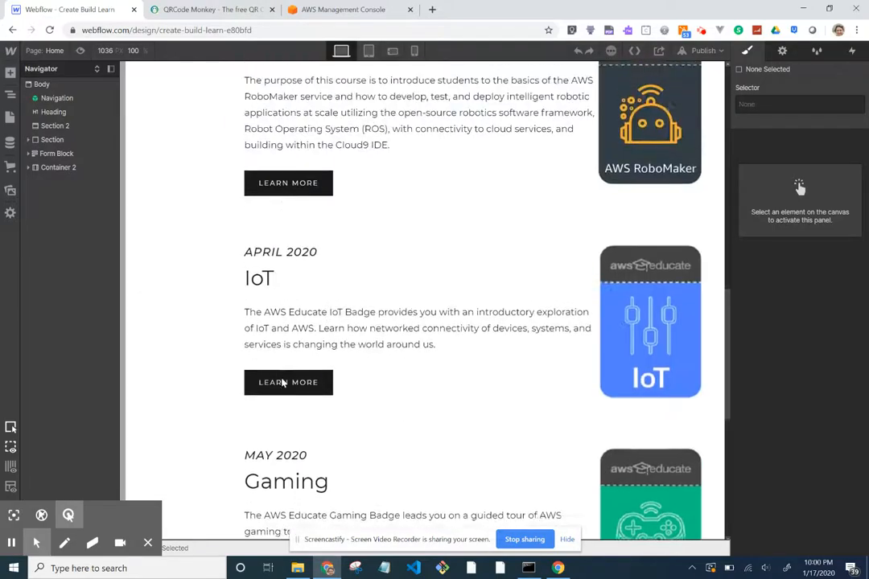
pyautogui.scroll(10, 281, 383)
pyautogui.scroll(-2, 281, 384)
pyautogui.scroll(2, 281, 383)
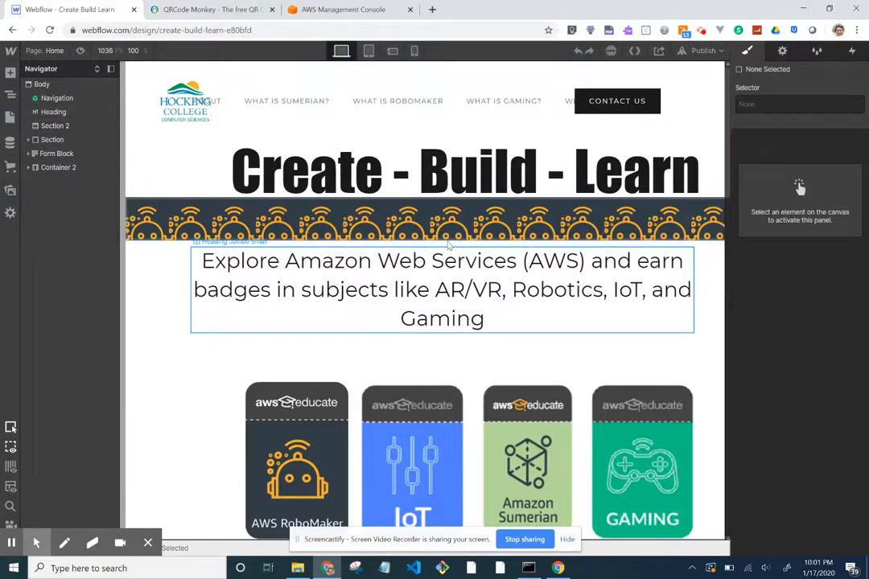
pyautogui.scroll(-1, 485, 213)
pyautogui.scroll(1, 485, 213)
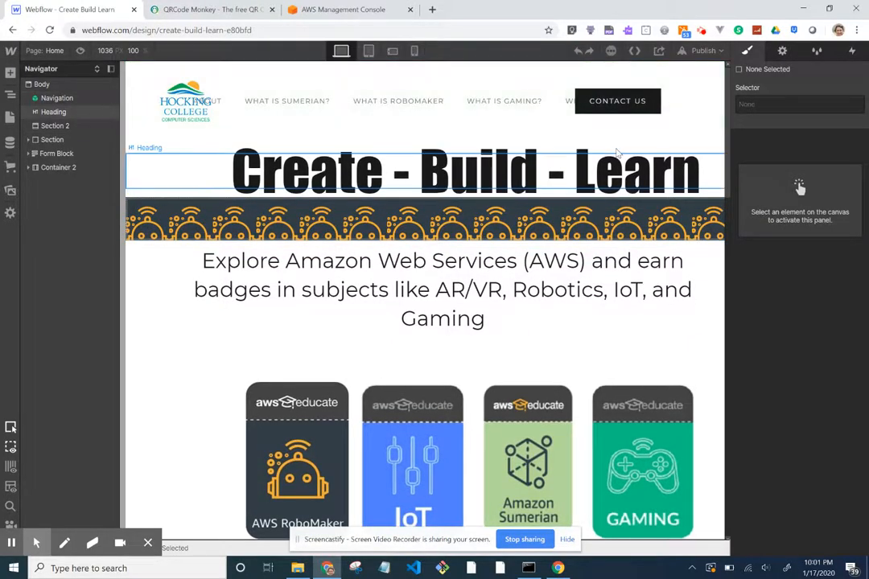
pyautogui.scroll(-1, 613, 163)
pyautogui.scroll(1, 643, 161)
pyautogui.scroll(-3, 515, 160)
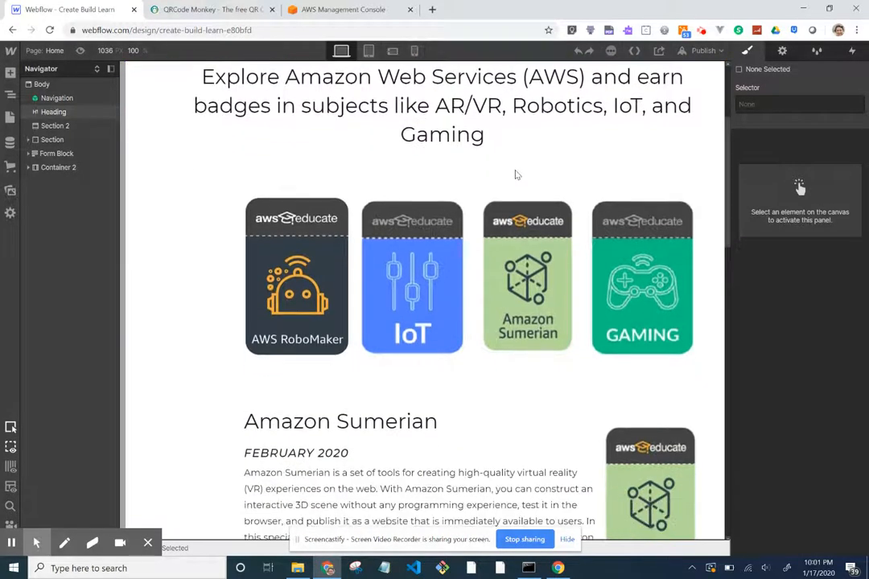
pyautogui.scroll(1, 516, 172)
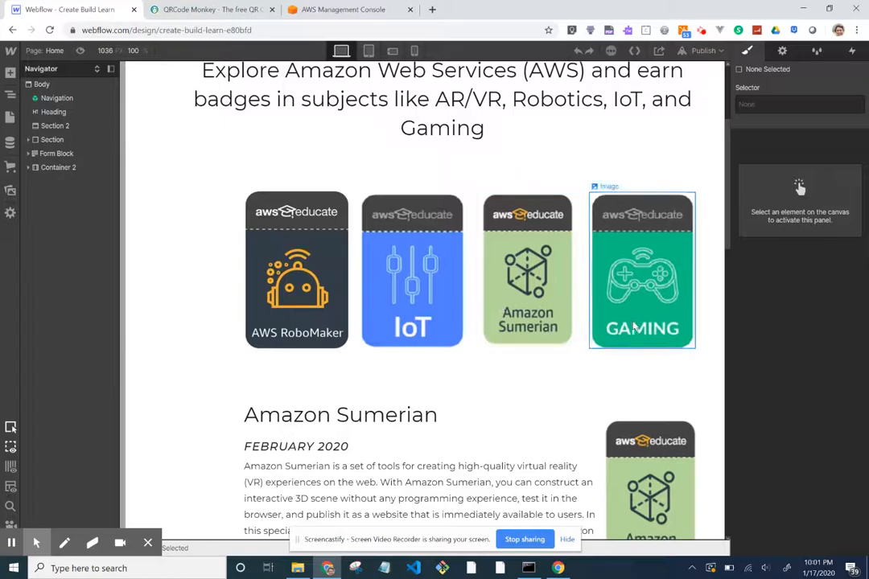
pyautogui.scroll(-15, 644, 352)
pyautogui.scroll(5, 644, 352)
pyautogui.scroll(10, 644, 352)
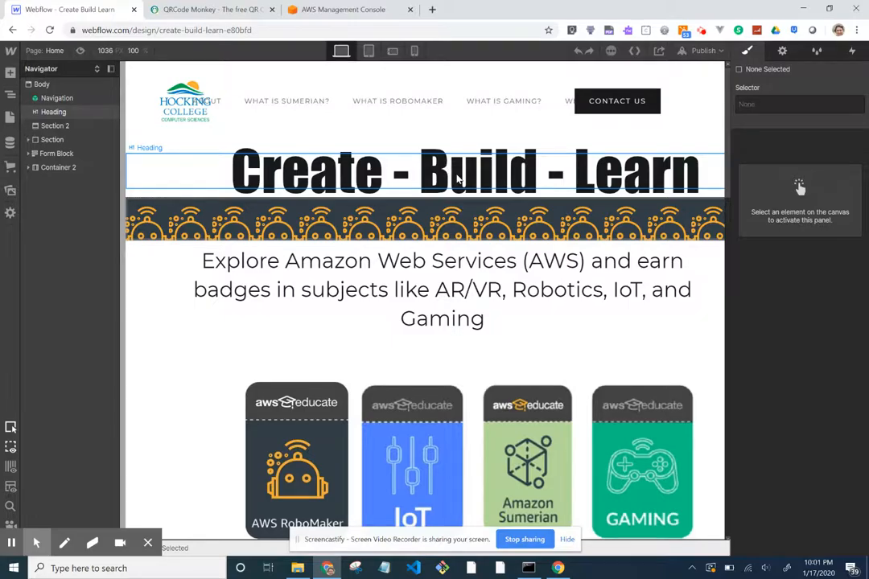
# Open the code export for the Create Build Learn site.
pyautogui.click(634, 53)
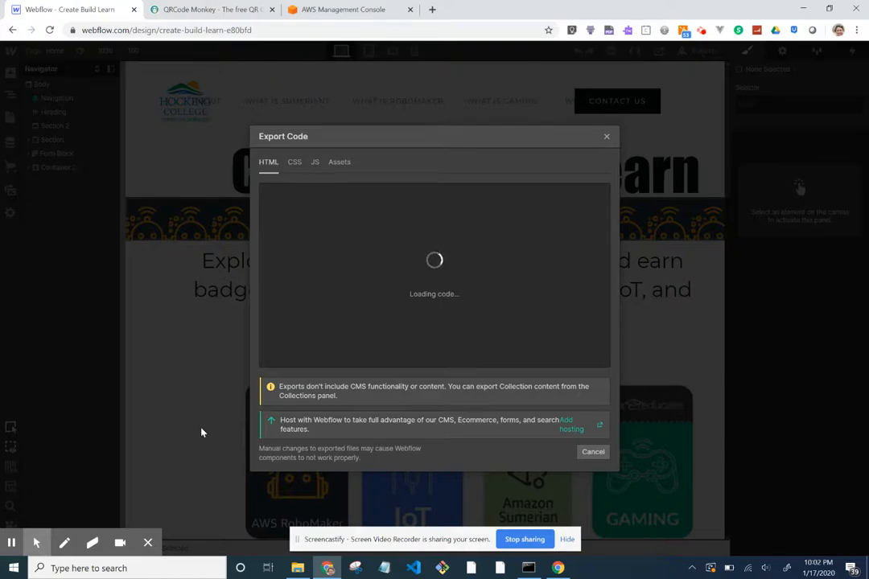
pyautogui.click(11, 543)
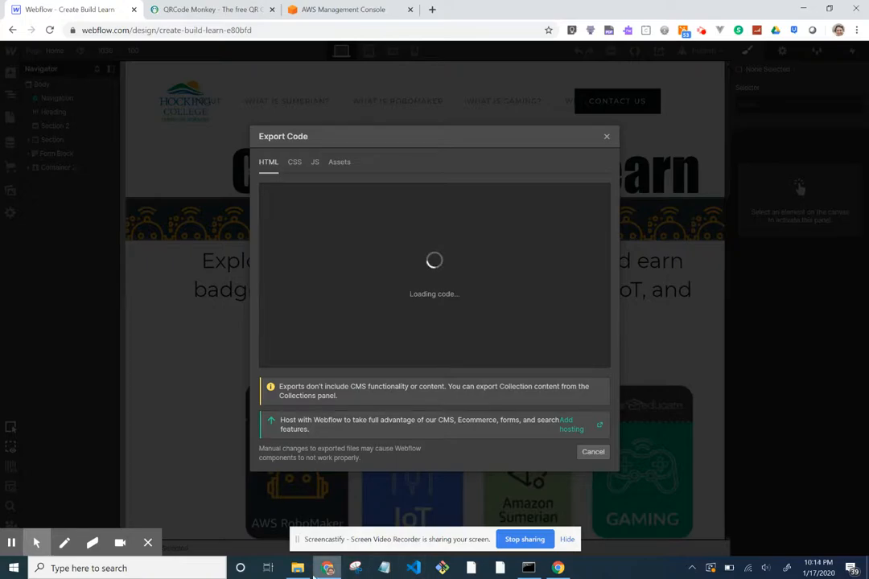
# View the contents of create-build-learn-e80bfd.webflow.zip in File Explorer, look at Visual Studio Code, and return to the browser.
pyautogui.click(298, 568)
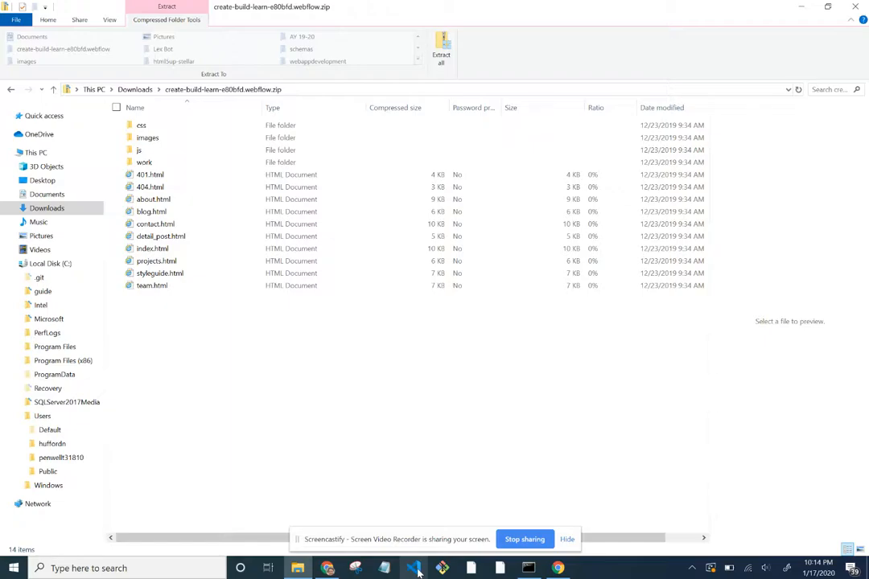
pyautogui.click(417, 569)
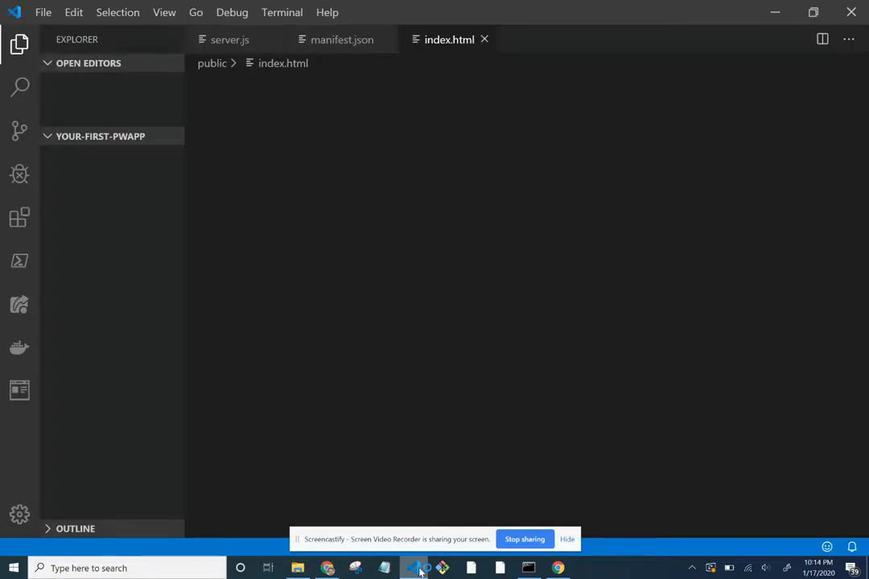
pyautogui.click(774, 18)
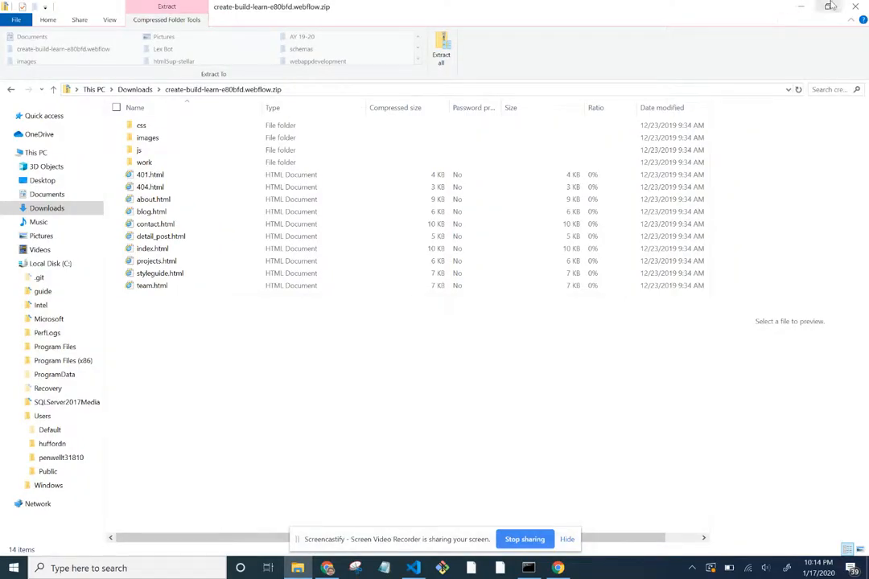
pyautogui.click(802, 7)
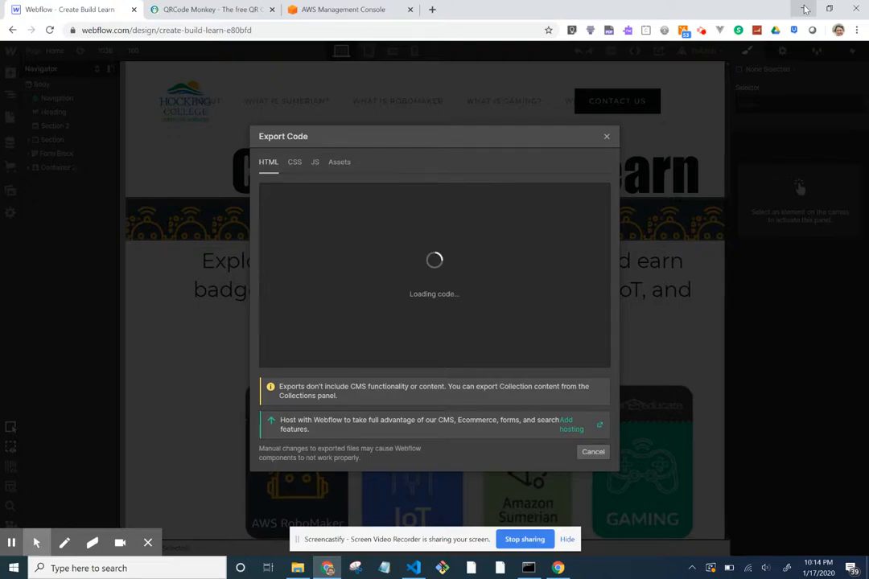
# Switch to the AWS Management Console, look through all services, and find and open the S3 service.
pyautogui.click(348, 10)
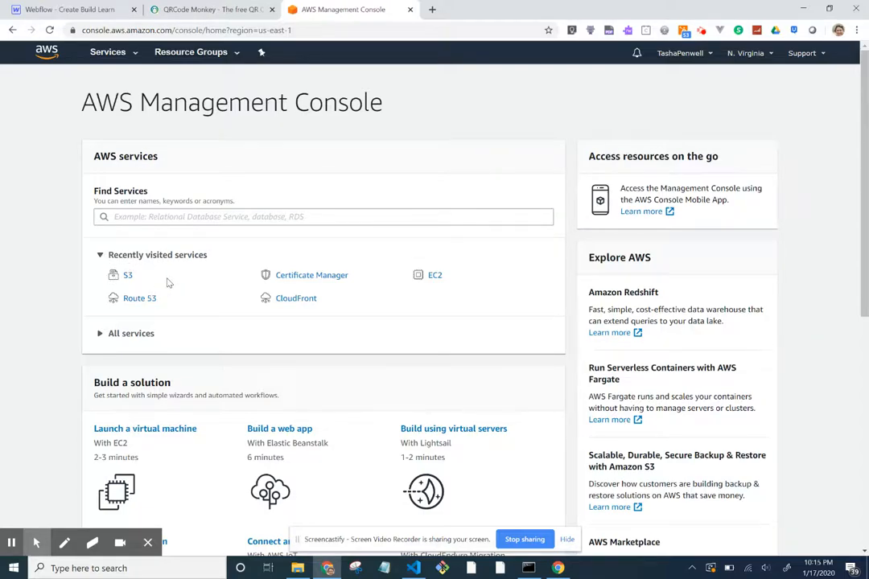
pyautogui.click(104, 334)
pyautogui.scroll(-6, 102, 337)
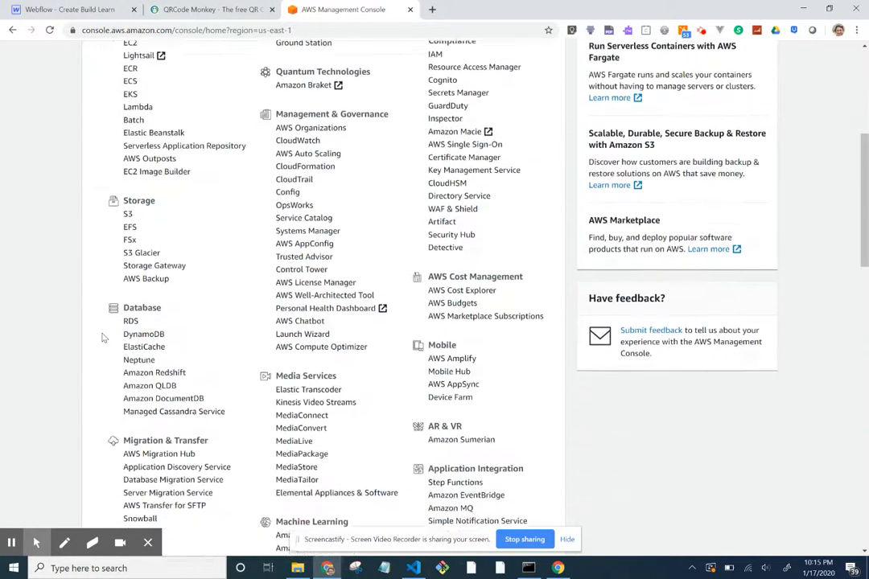
pyautogui.scroll(5, 103, 337)
pyautogui.scroll(1, 103, 337)
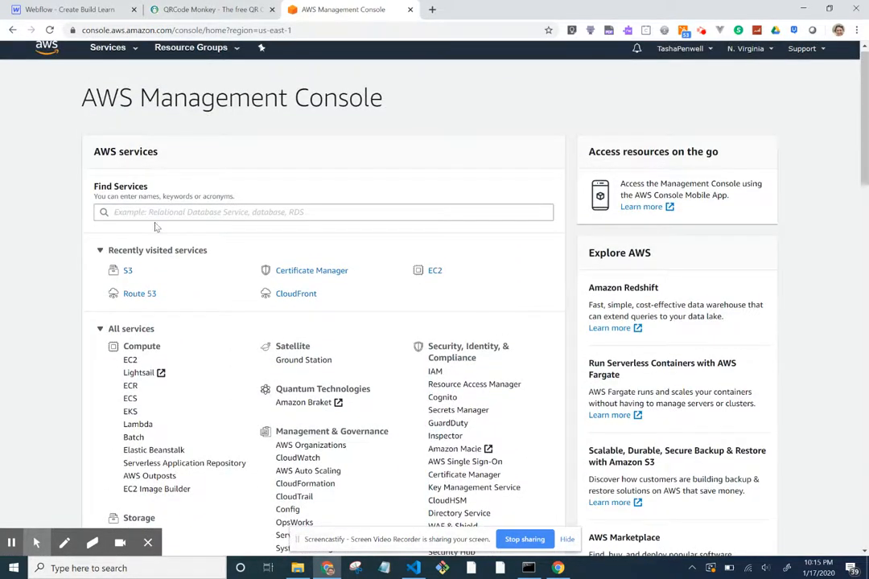
pyautogui.click(155, 212)
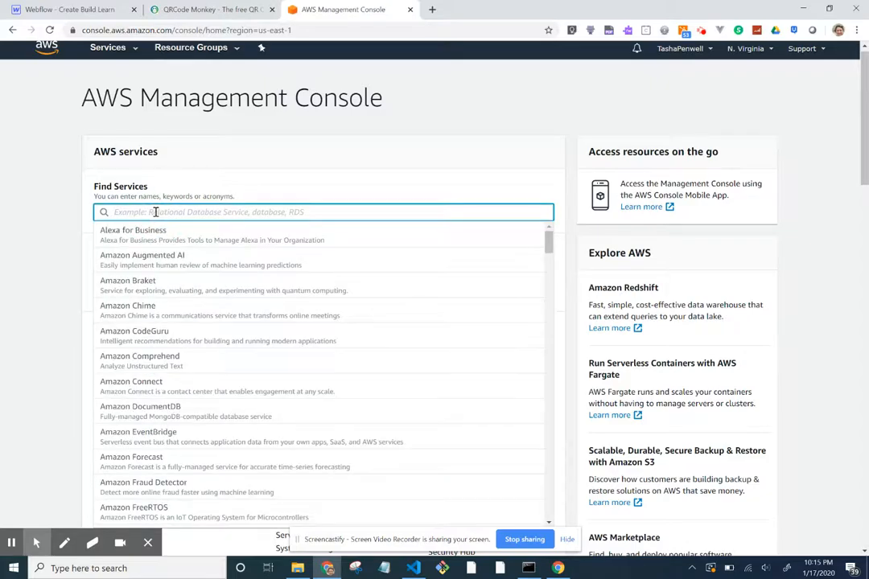
pyautogui.write('s3')
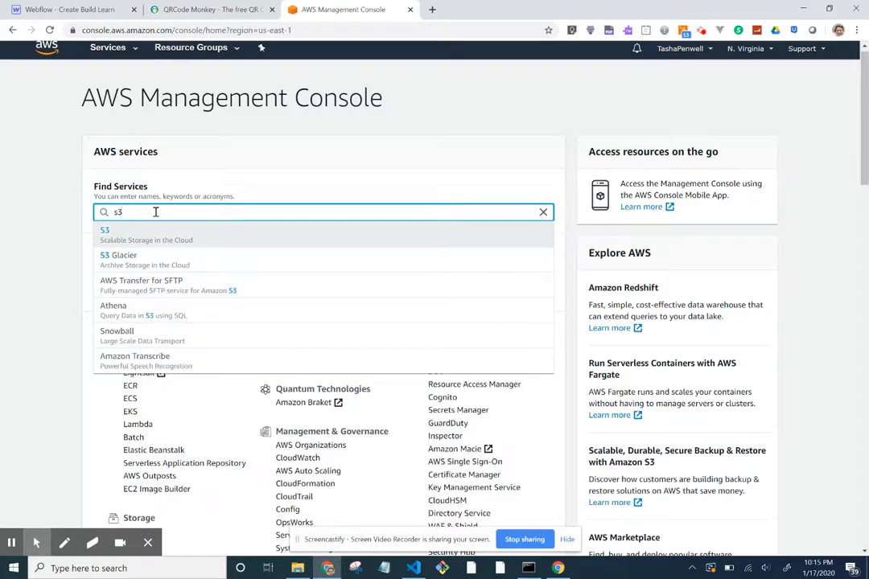
pyautogui.click(199, 239)
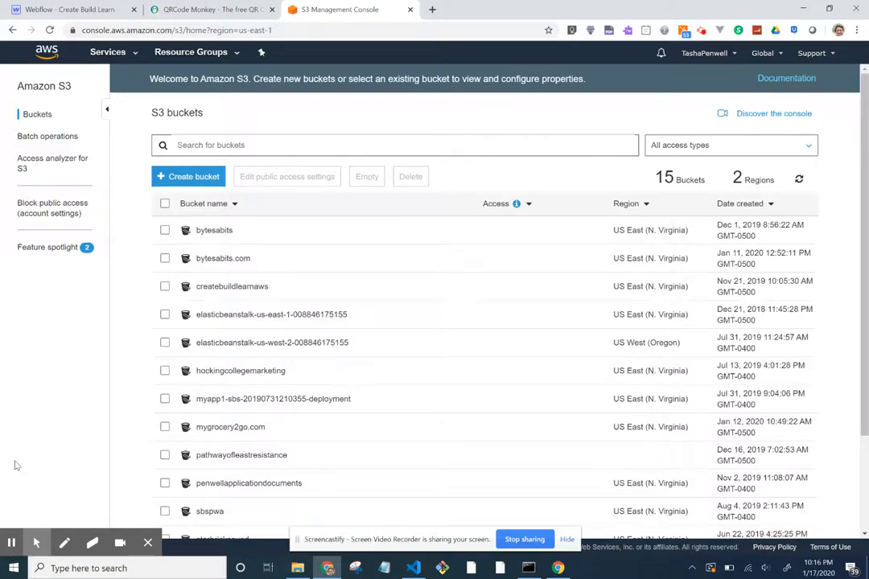
# Start a new S3 bucket named exampleforvideo and accept the default region and configuration options.
pyautogui.click(187, 177)
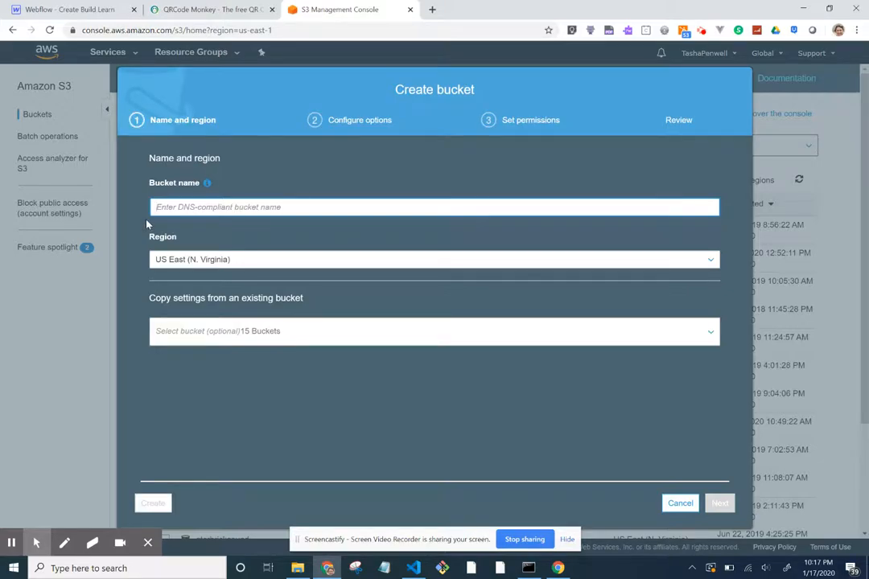
pyautogui.click(291, 208)
pyautogui.write('examp')
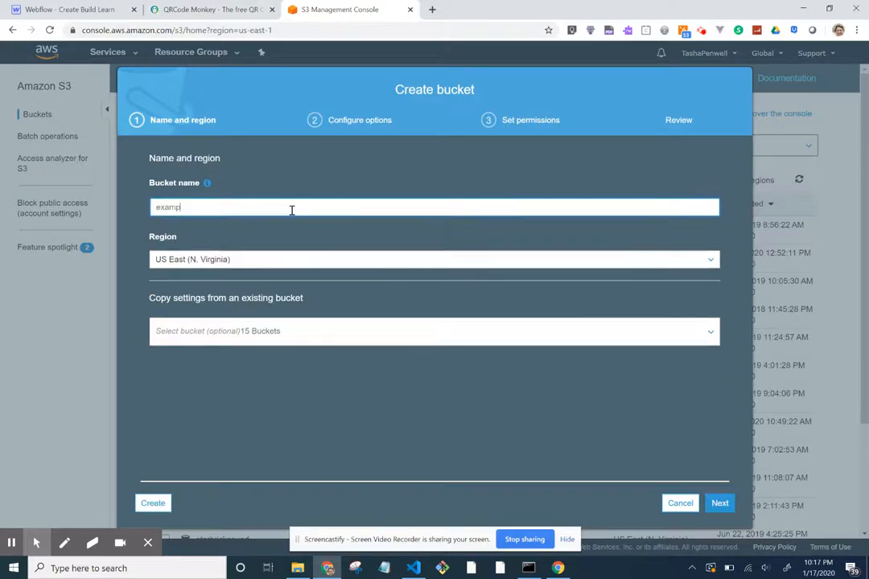
pyautogui.write('leforvideo')
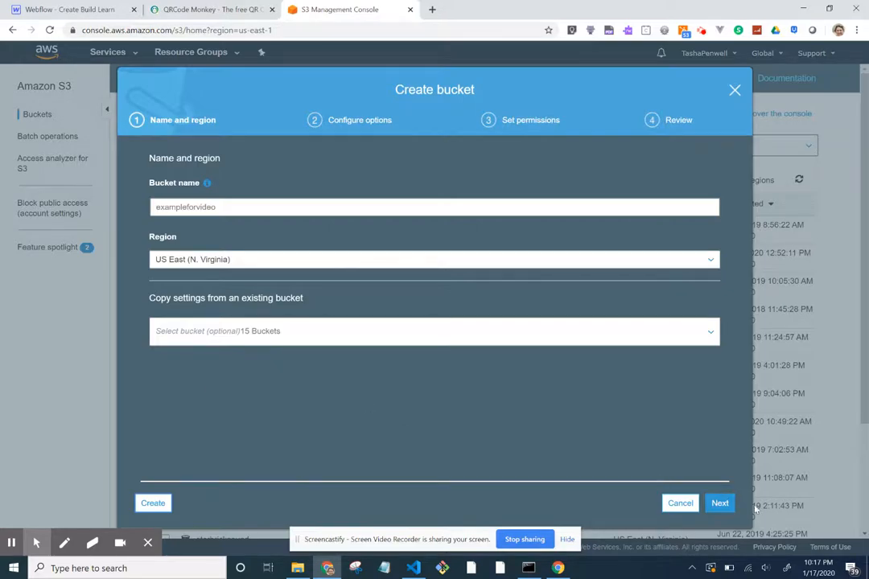
pyautogui.click(719, 504)
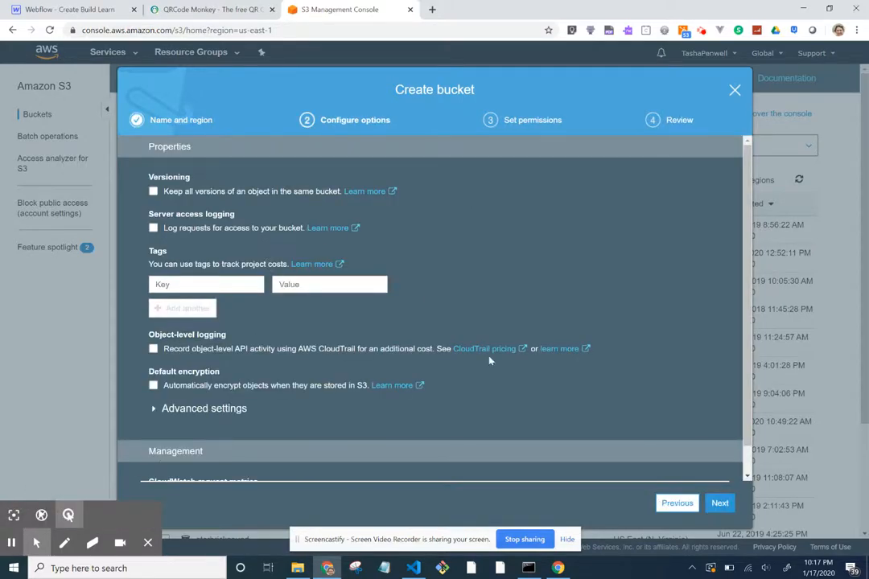
pyautogui.click(719, 507)
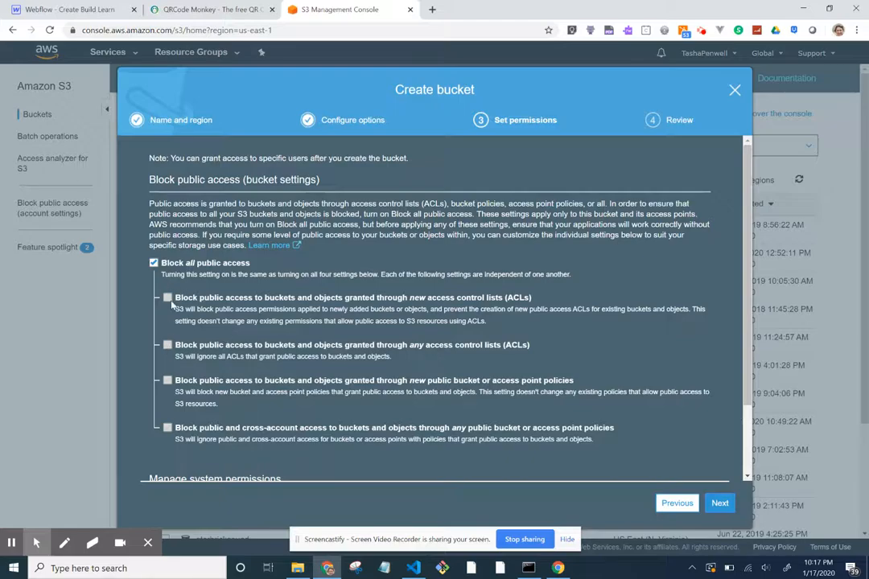
# Turn off Block all public access, block only the new and any ACL grants, acknowledge the warning, and create the bucket.
pyautogui.click(154, 263)
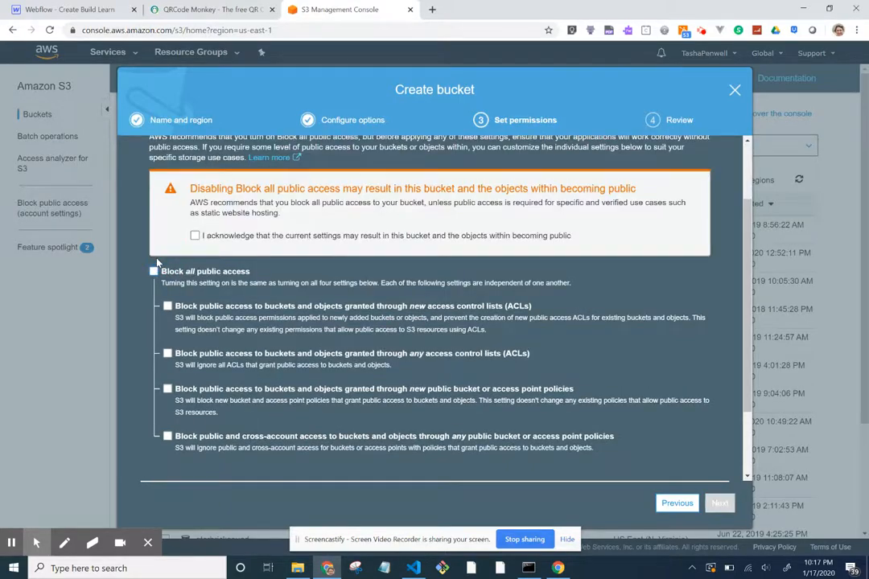
pyautogui.click(168, 307)
pyautogui.click(168, 354)
pyautogui.click(195, 235)
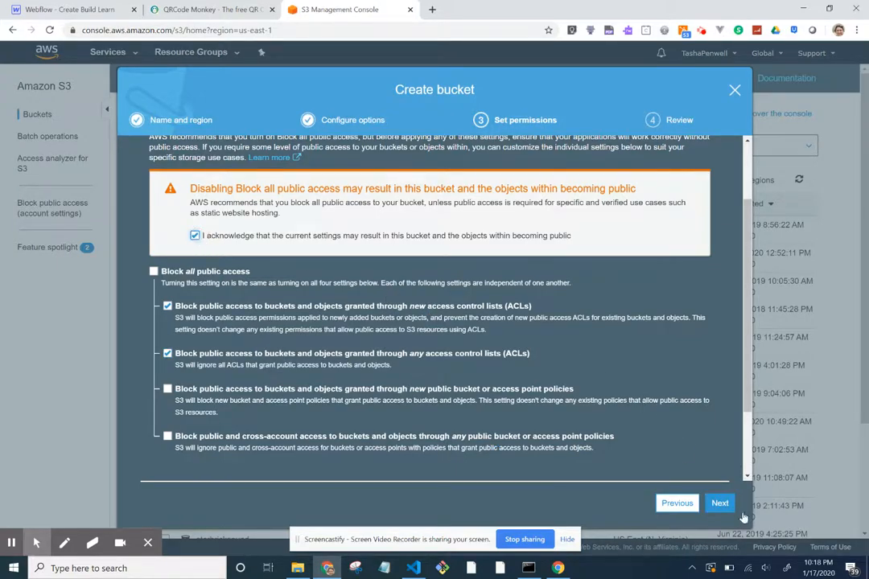
pyautogui.click(719, 502)
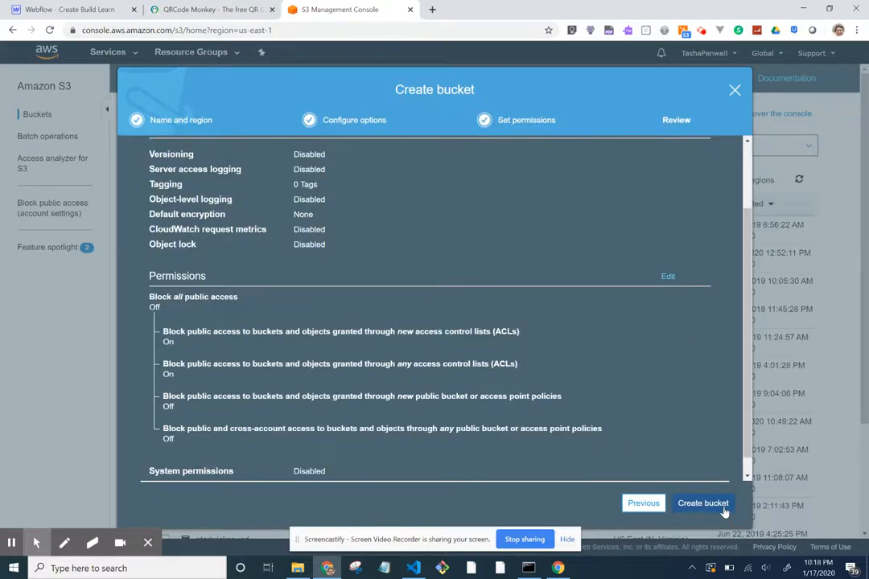
pyautogui.click(723, 509)
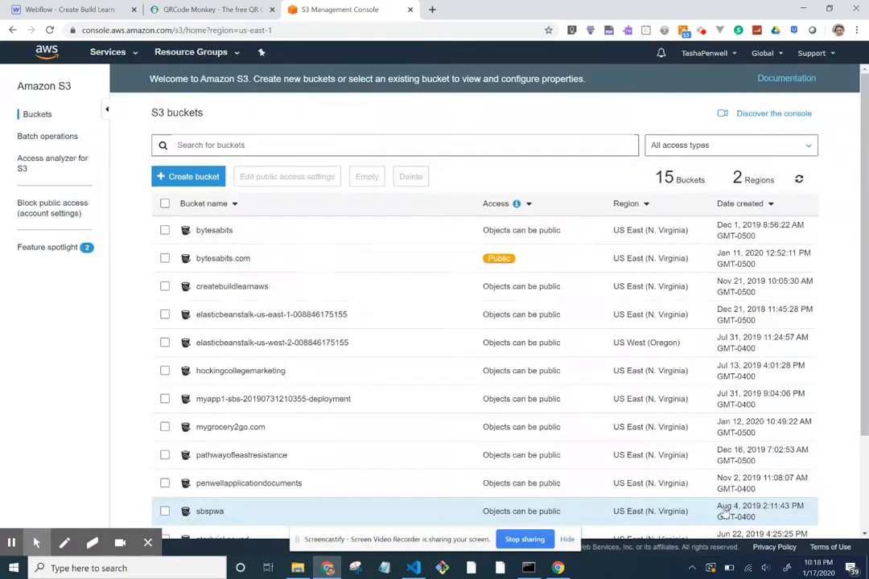
# Open the exampleforvideo bucket from the bucket list.
pyautogui.scroll(-1, 380, 433)
pyautogui.scroll(1, 380, 433)
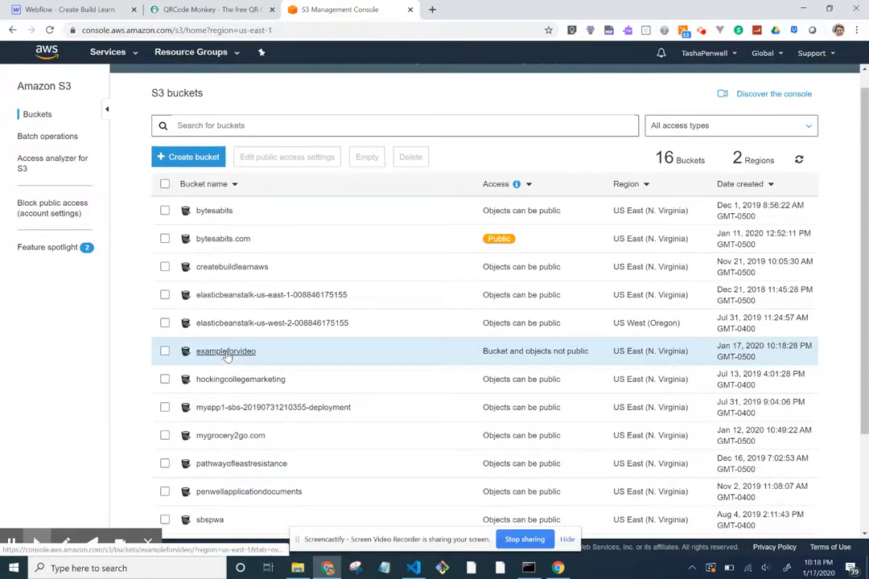
pyautogui.click(227, 354)
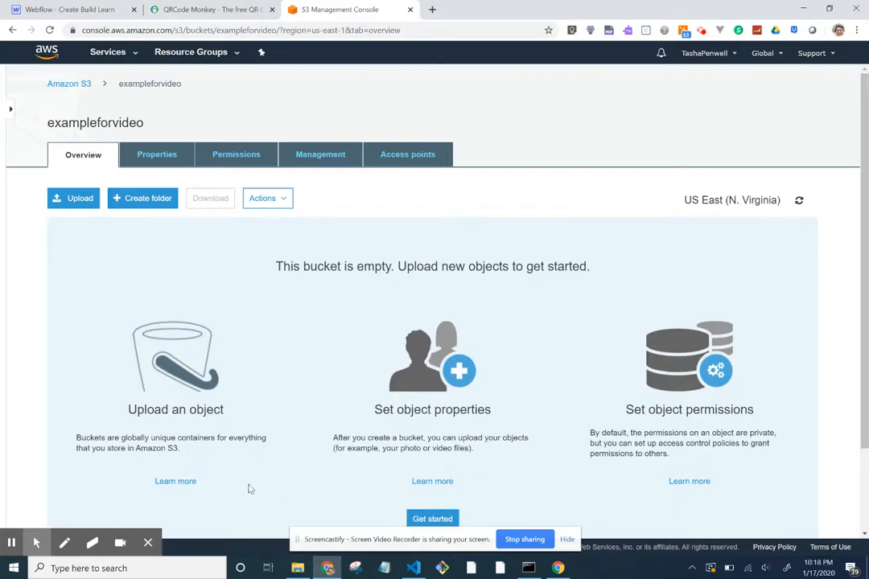
# Switch to File Explorer and open the create-build-learn-e80bfd.webflow folder from the Downloads search results.
pyautogui.click(11, 543)
pyautogui.click(12, 543)
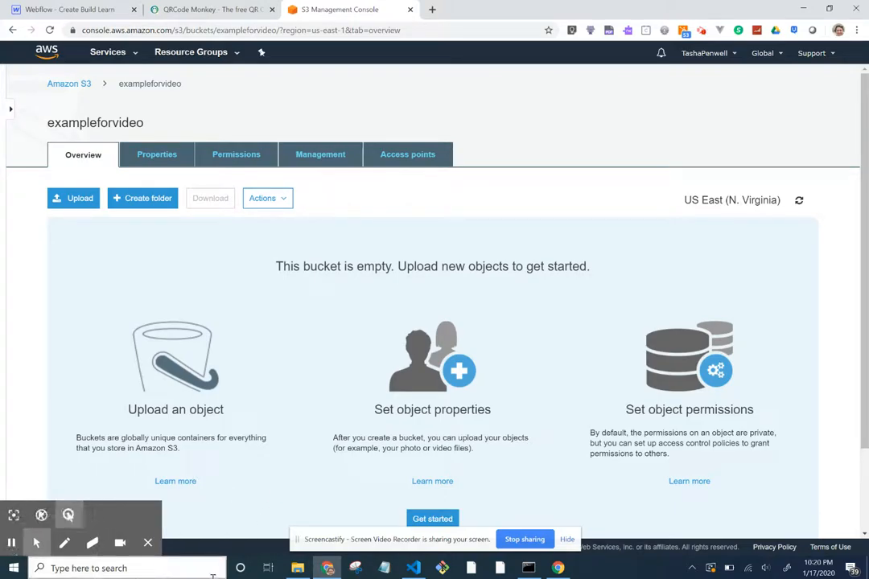
pyautogui.click(304, 573)
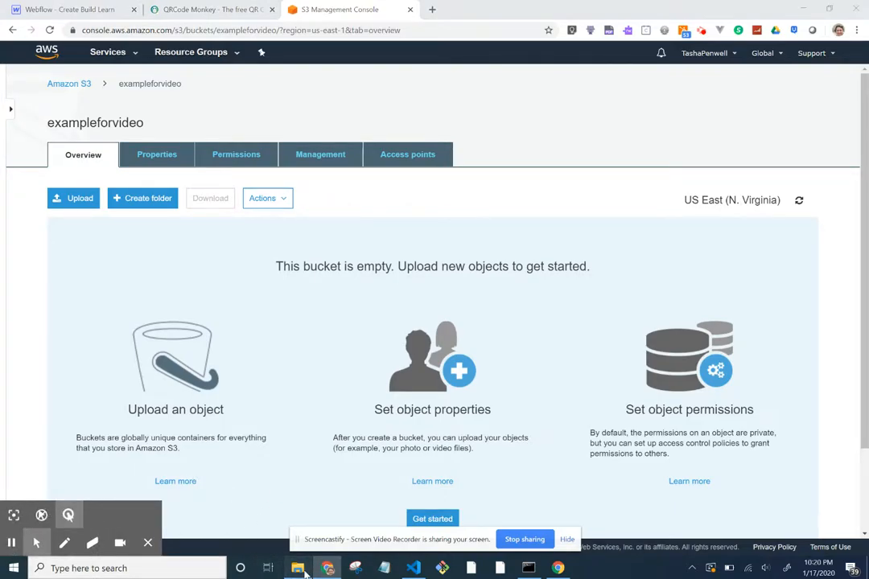
pyautogui.scroll(-6, 310, 462)
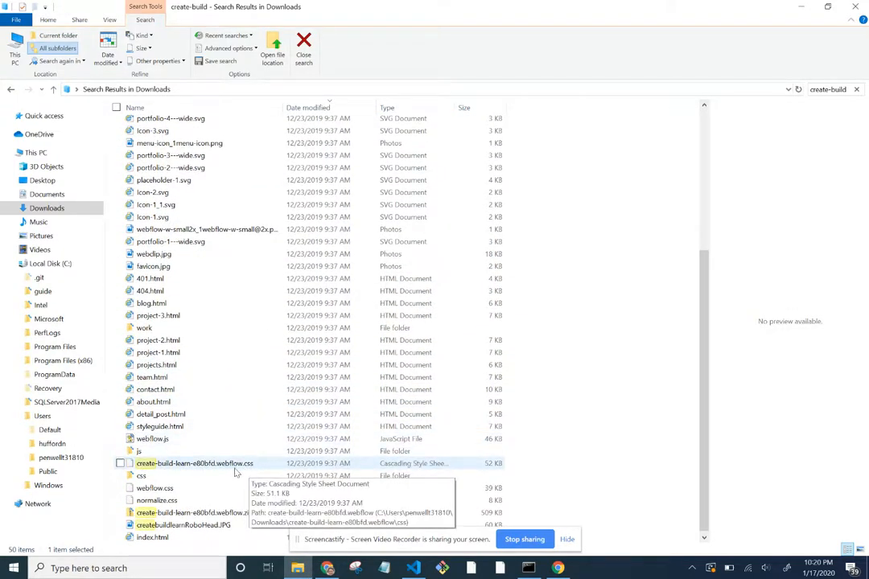
pyautogui.scroll(-1, 245, 480)
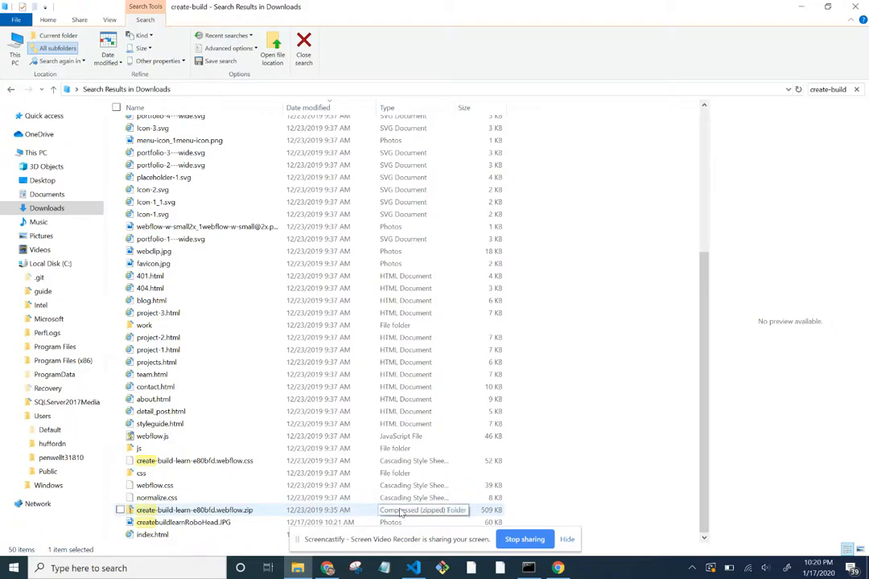
pyautogui.scroll(6, 353, 423)
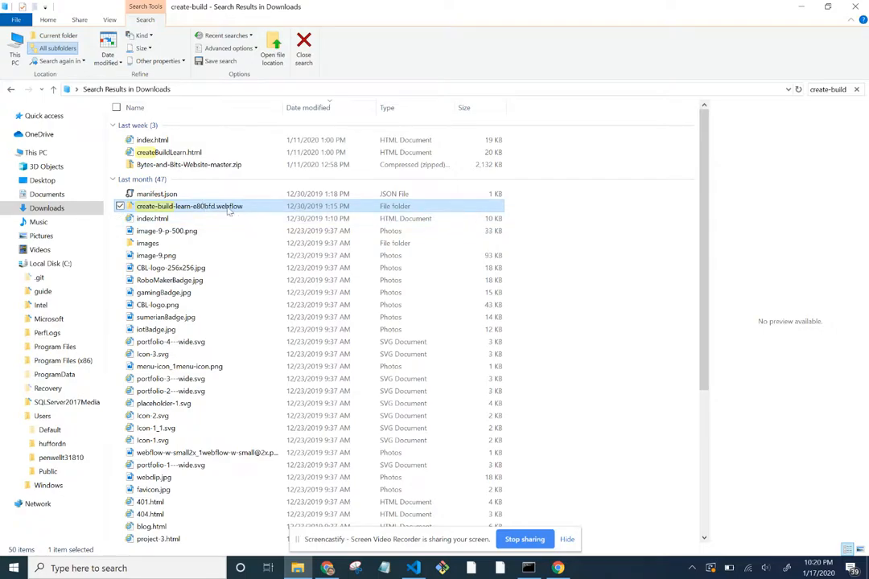
pyautogui.moveTo(213, 207)
pyautogui.doubleClick(204, 207)
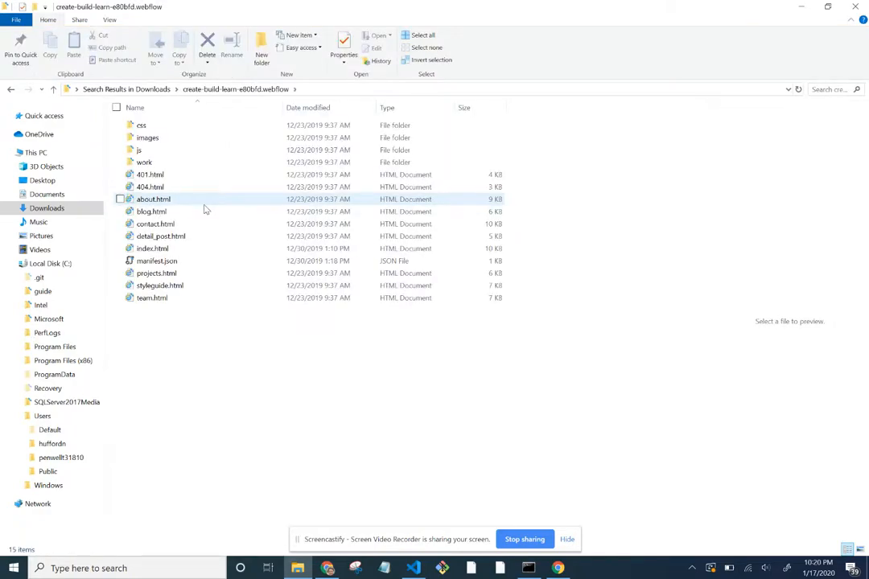
# Upload all files and folders from the create-build-learn-e80bfd.webflow folder to the exampleforvideo bucket.
pyautogui.click(829, 8)
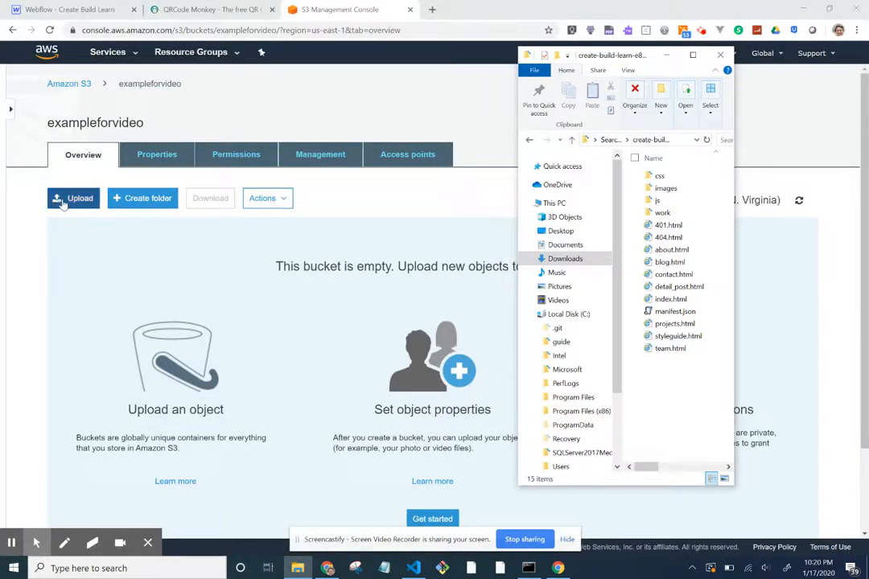
pyautogui.scroll(-1, 242, 305)
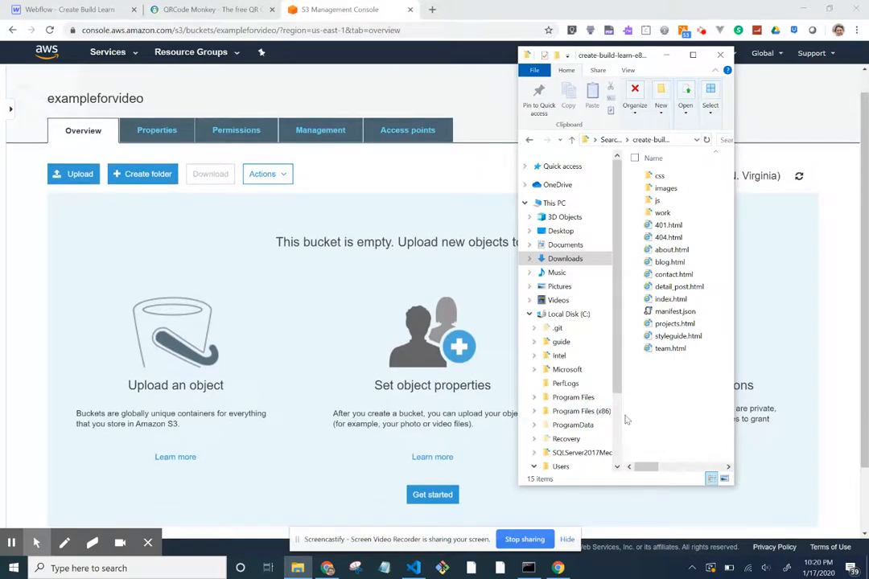
pyautogui.moveTo(671, 409); pyautogui.dragTo(658, 212)
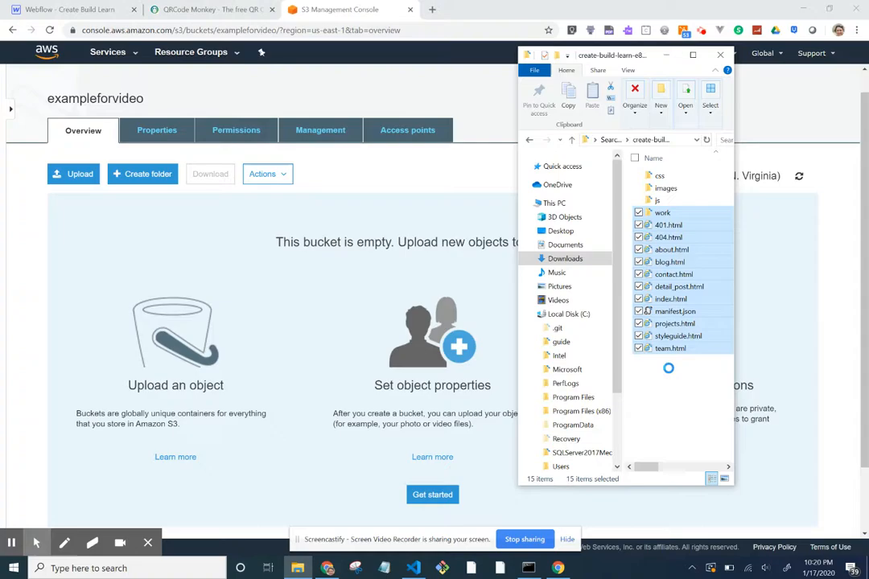
pyautogui.click(669, 373)
pyautogui.moveTo(669, 368); pyautogui.dragTo(645, 166)
pyautogui.moveTo(678, 197); pyautogui.dragTo(385, 321)
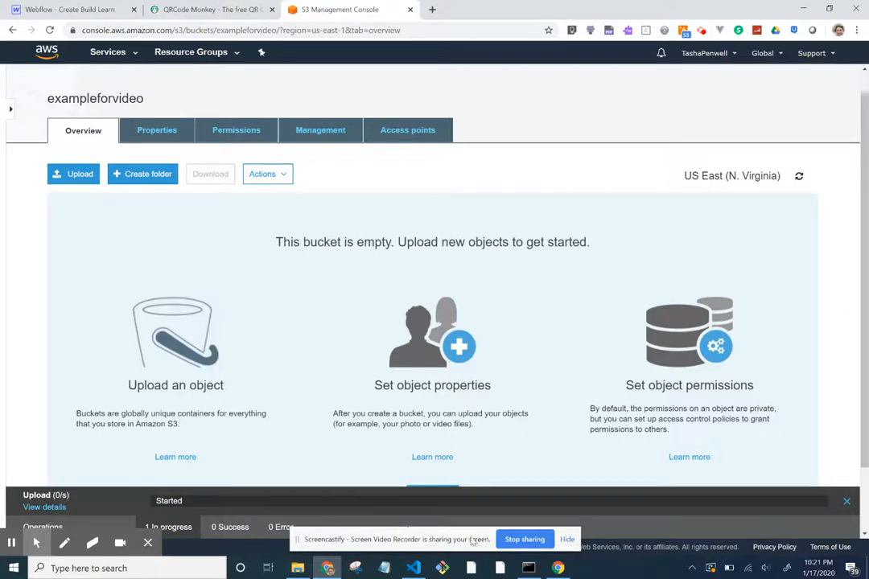
pyautogui.click(566, 540)
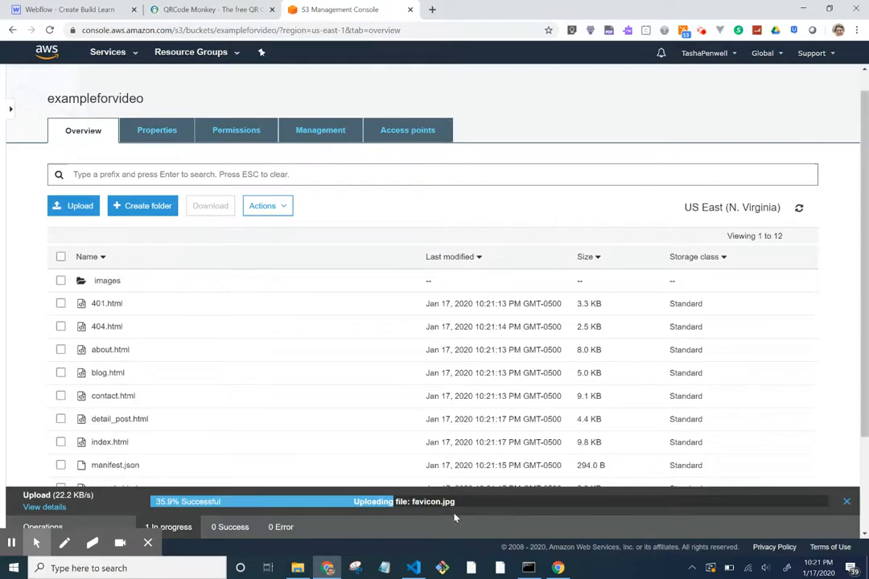
pyautogui.click(12, 546)
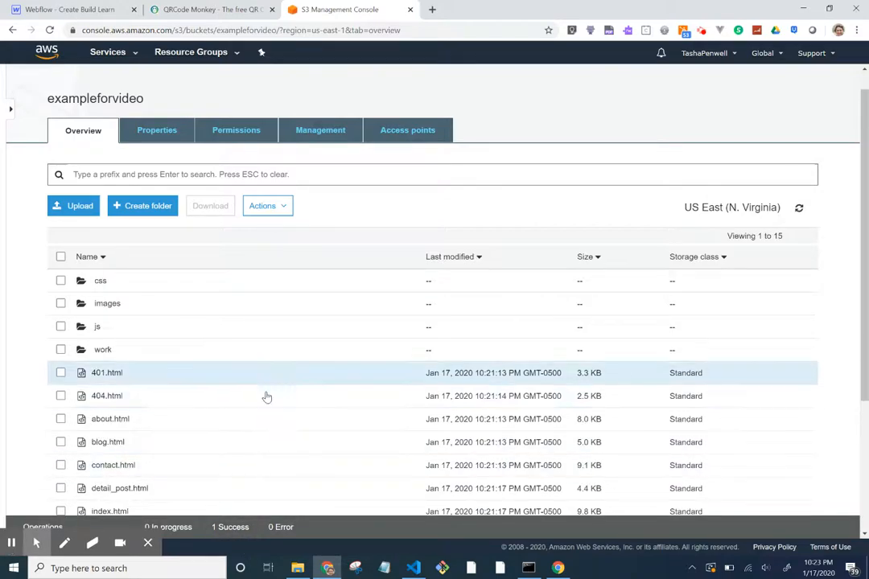
# Compare the objects in the exampleforvideo bucket with the contents of the local website folder.
pyautogui.scroll(-3, 266, 397)
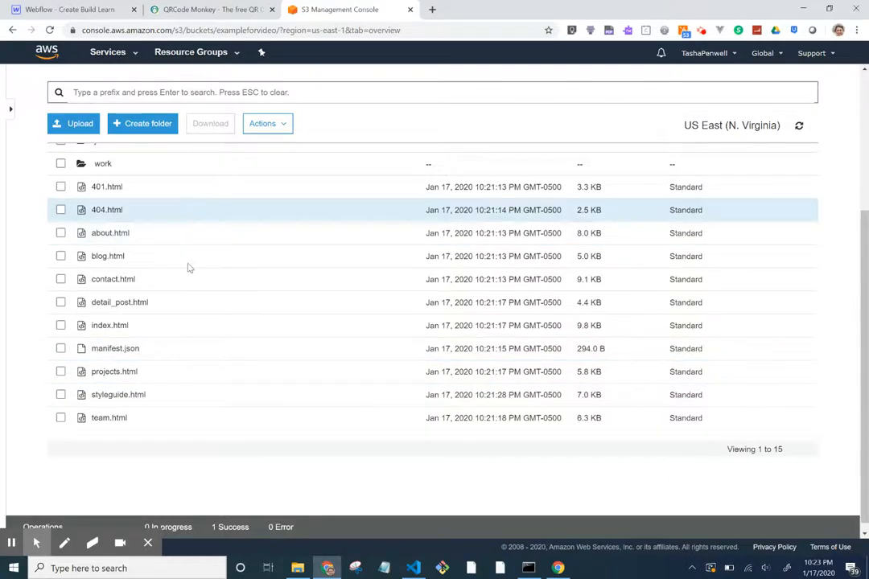
pyautogui.scroll(3, 193, 284)
pyautogui.scroll(-1, 194, 286)
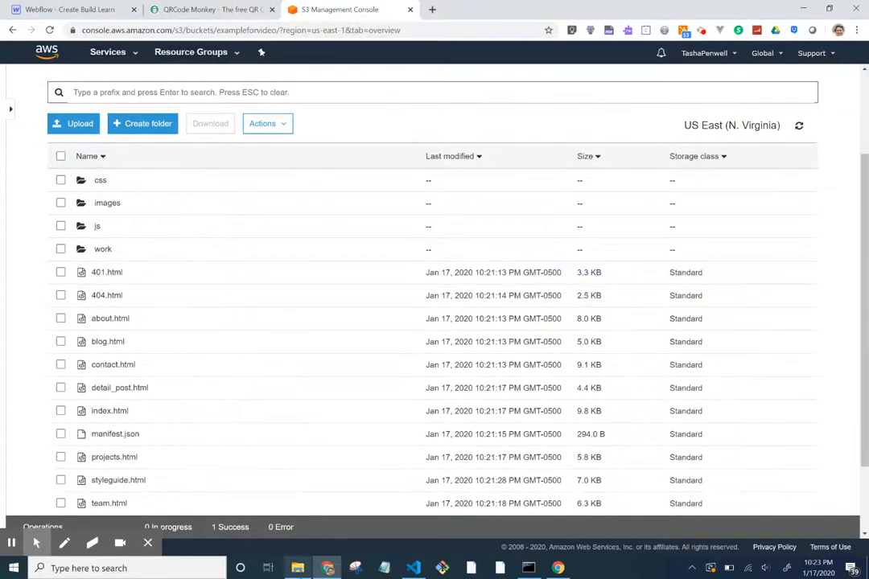
pyautogui.click(308, 569)
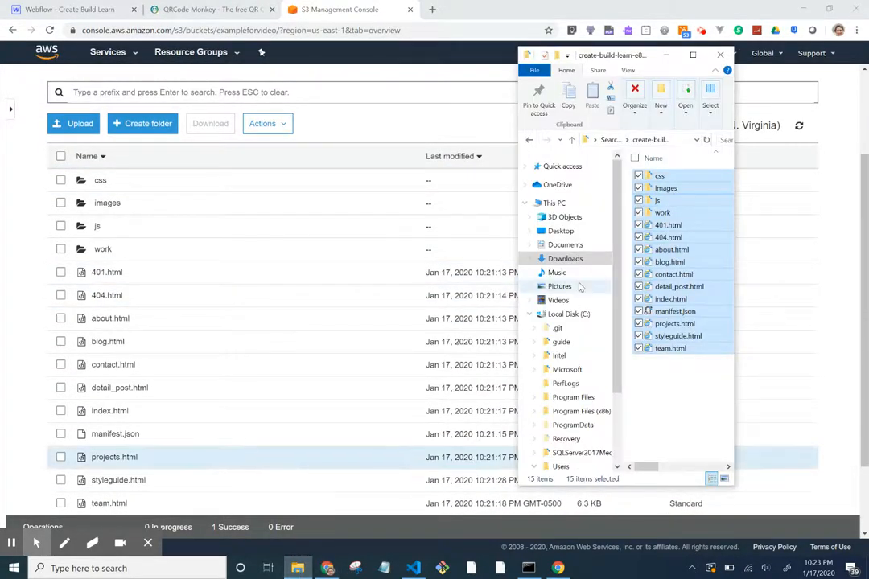
pyautogui.scroll(2, 384, 316)
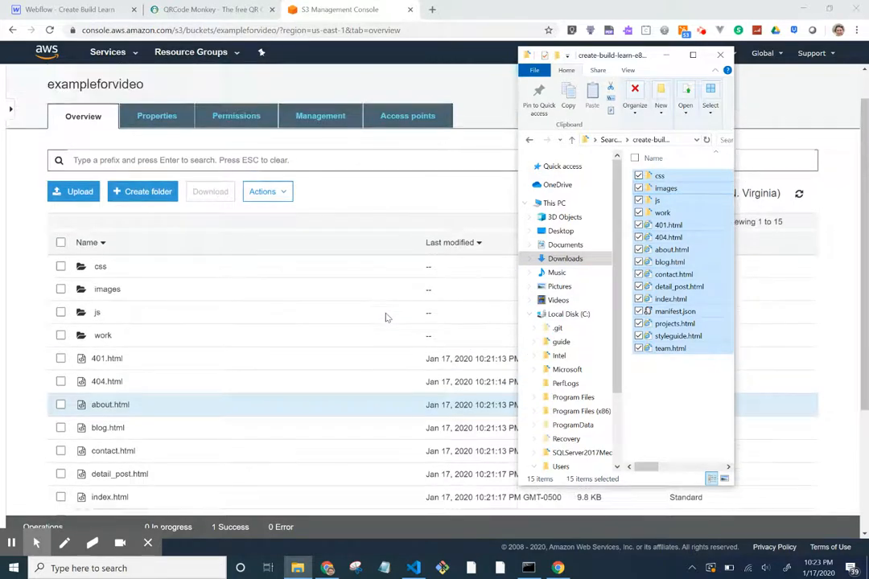
pyautogui.scroll(1, 386, 316)
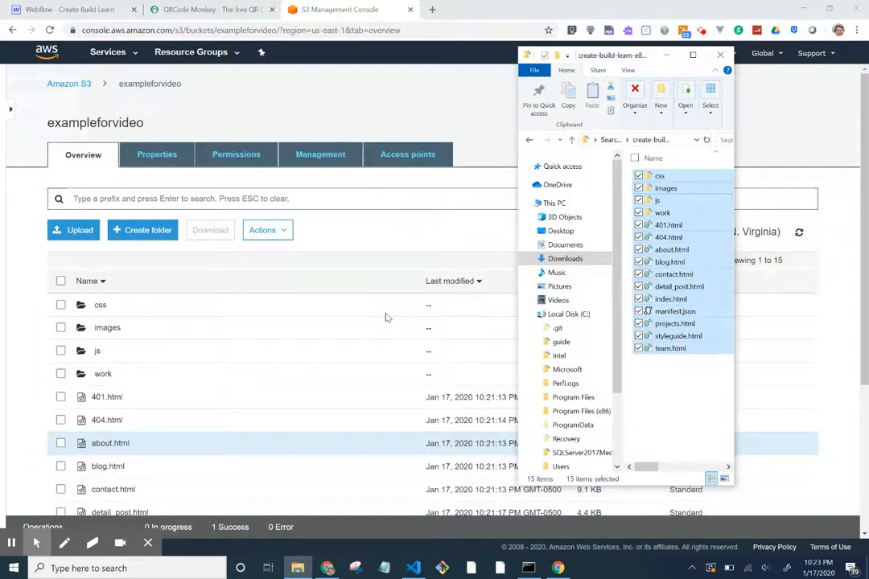
pyautogui.scroll(-2, 385, 317)
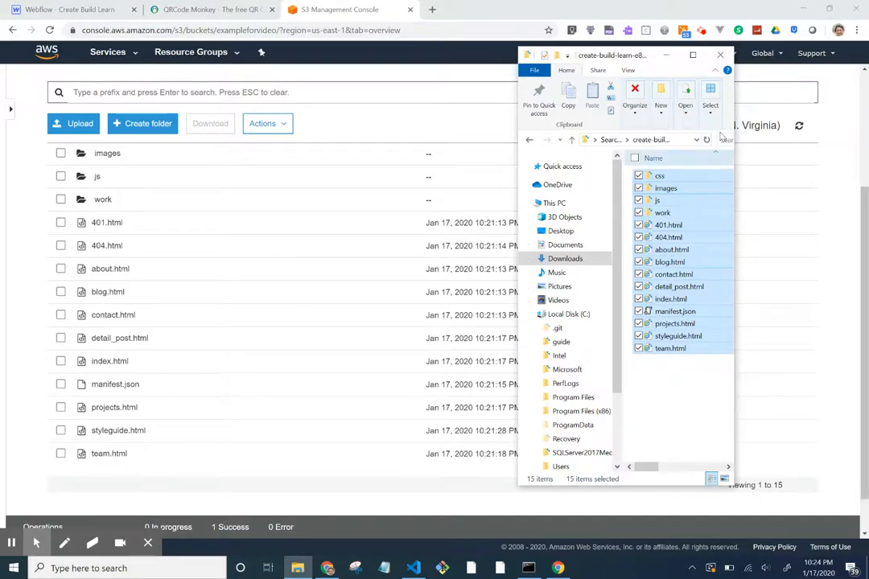
pyautogui.click(667, 55)
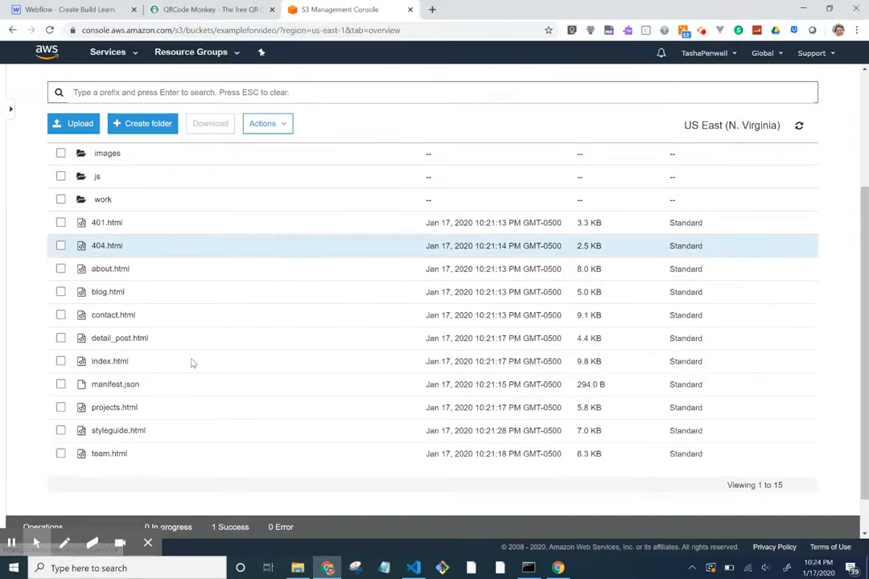
pyautogui.scroll(1, 193, 372)
pyautogui.scroll(-2, 193, 373)
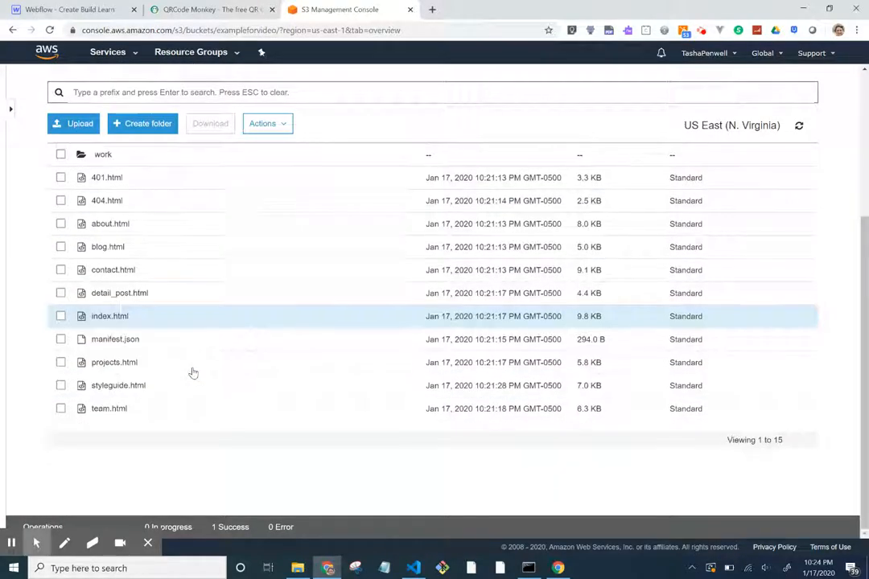
pyautogui.scroll(1, 193, 373)
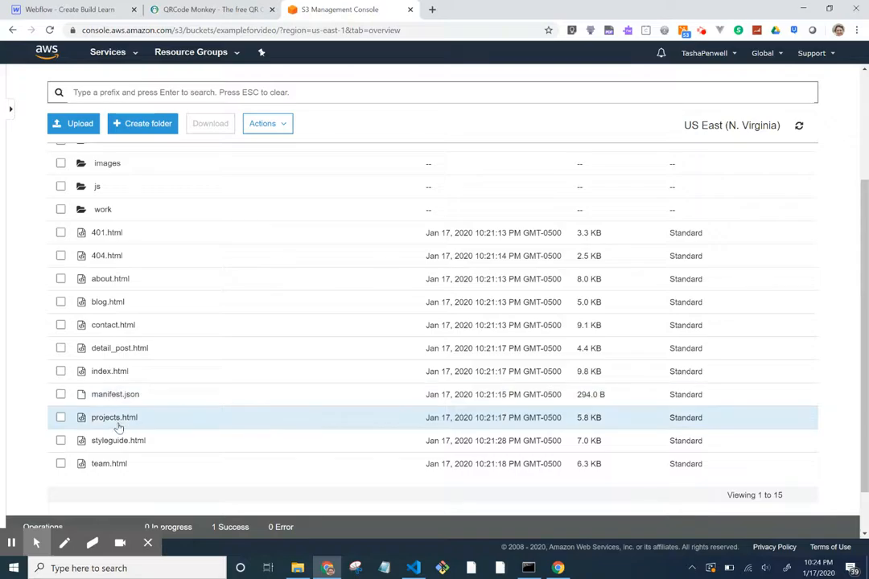
# Open the details of index.html, test its object URL in the browser, and return to the details.
pyautogui.click(106, 374)
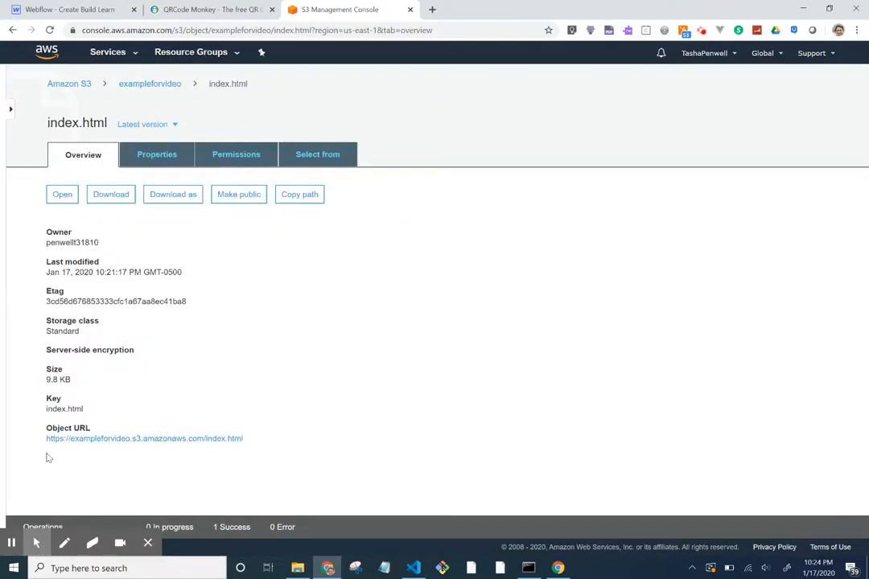
pyautogui.click(134, 443)
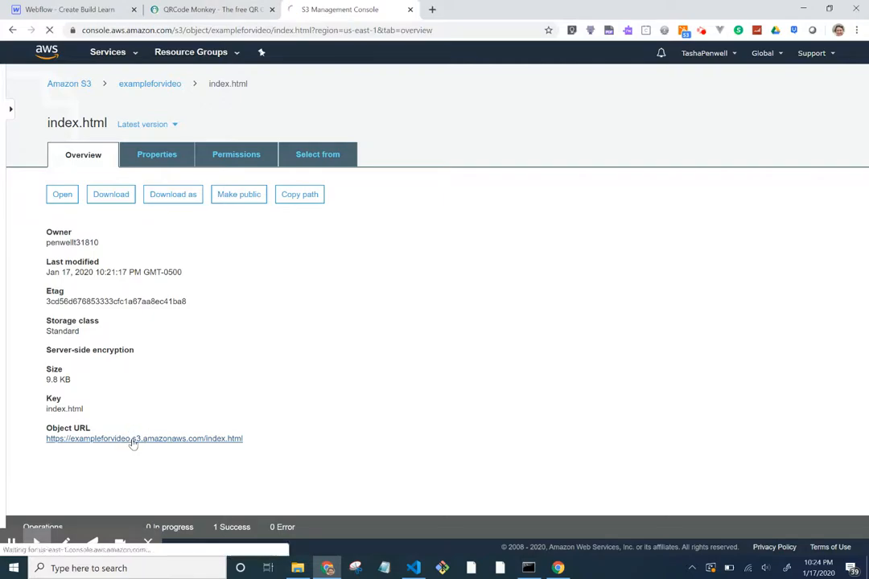
pyautogui.click(133, 450)
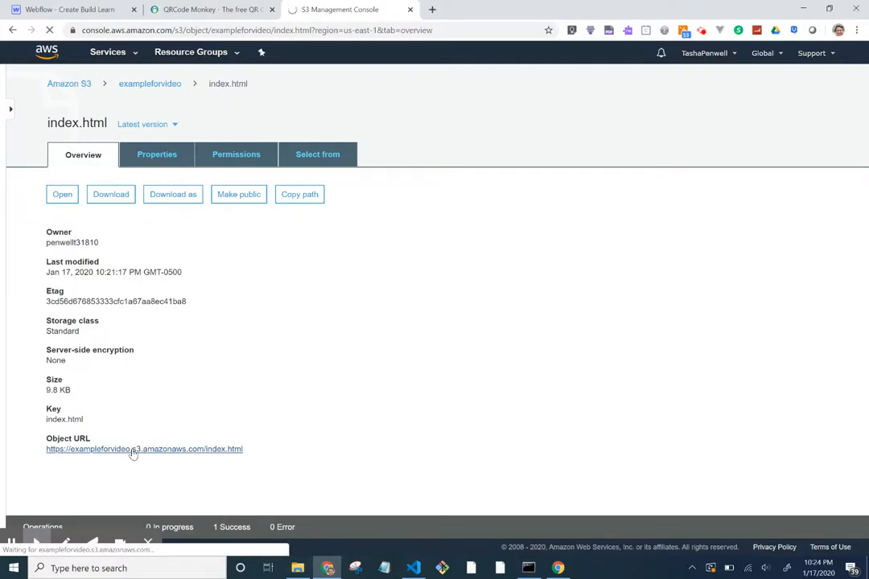
pyautogui.click(133, 449)
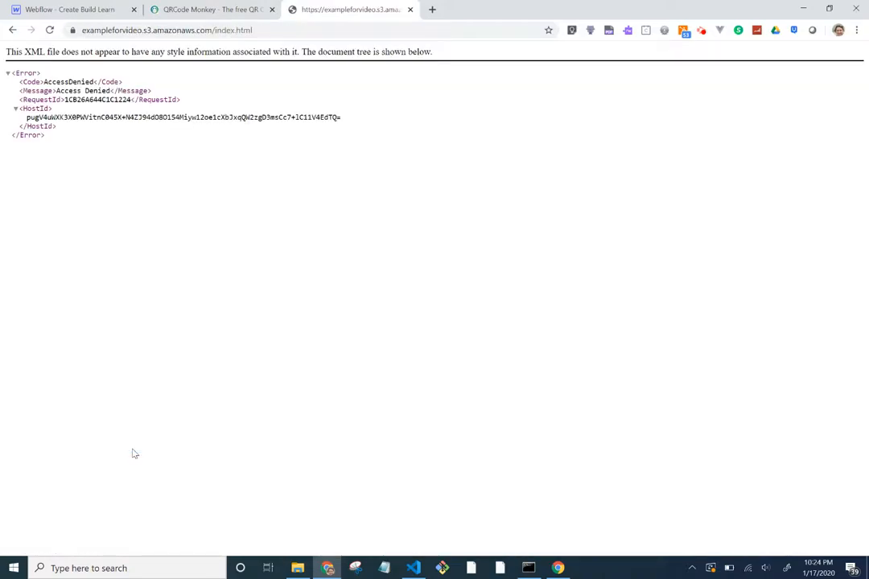
pyautogui.click(12, 30)
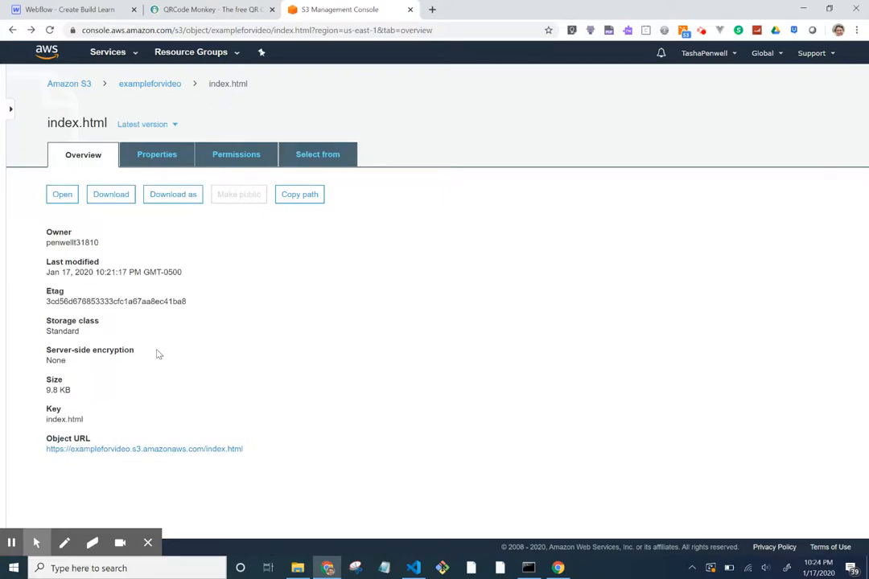
# Return to the exampleforvideo bucket and try to make all of its objects public.
pyautogui.click(155, 87)
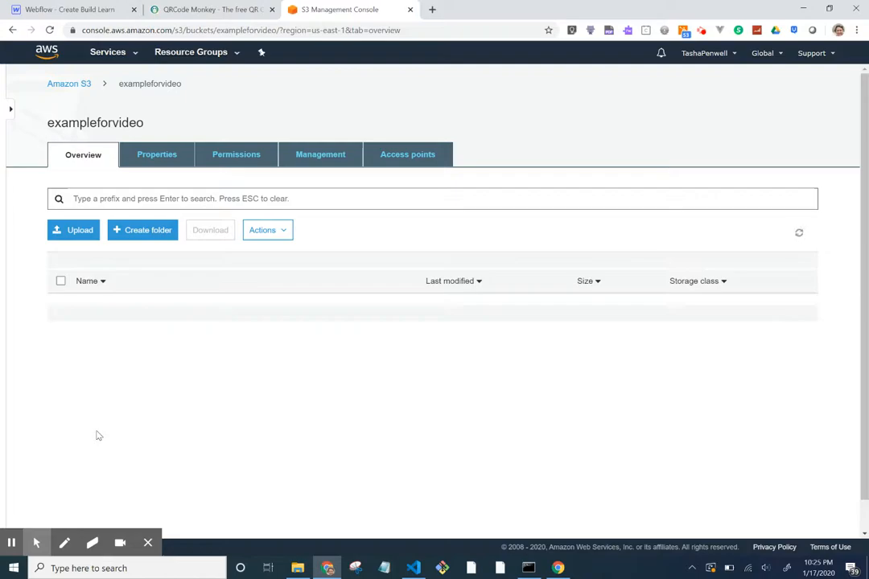
pyautogui.scroll(-1, 98, 435)
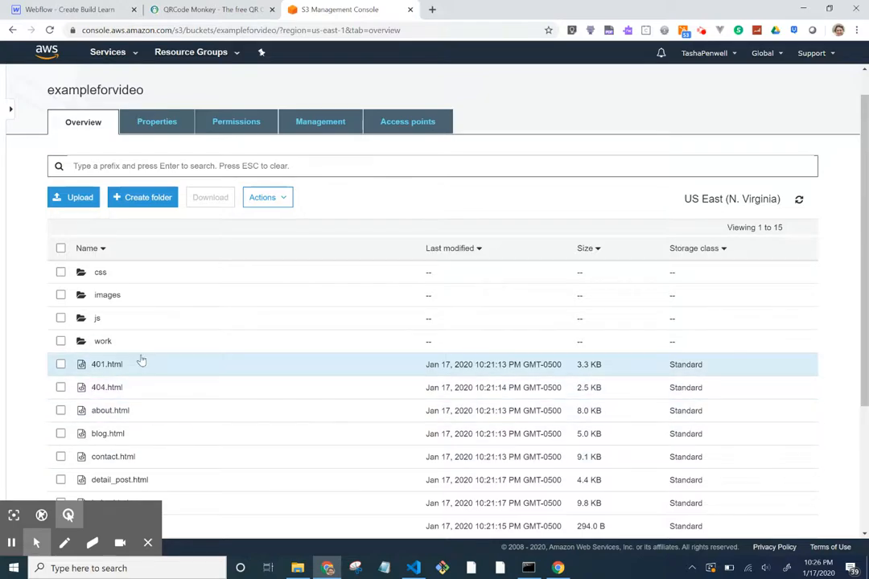
pyautogui.scroll(-2, 140, 360)
pyautogui.scroll(3, 140, 361)
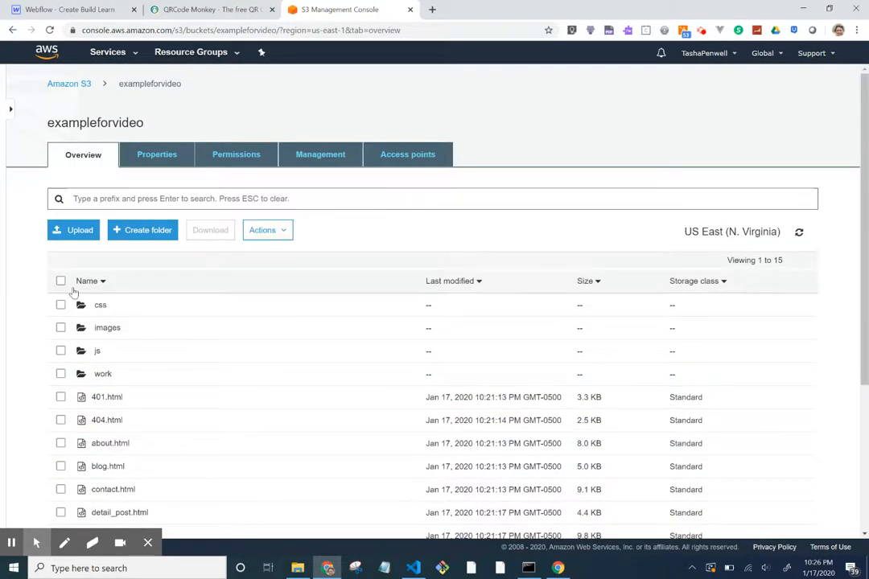
pyautogui.click(60, 282)
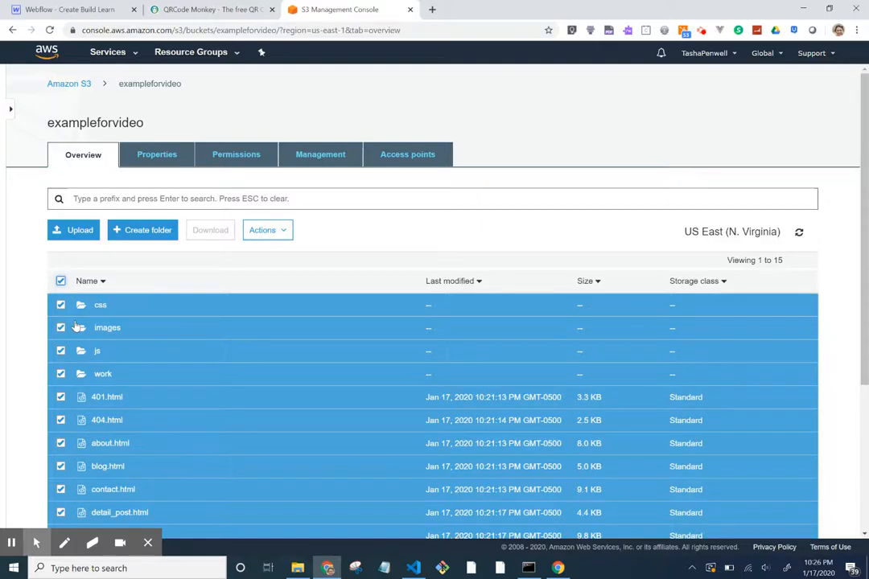
pyautogui.scroll(-2, 74, 326)
pyautogui.scroll(2, 75, 327)
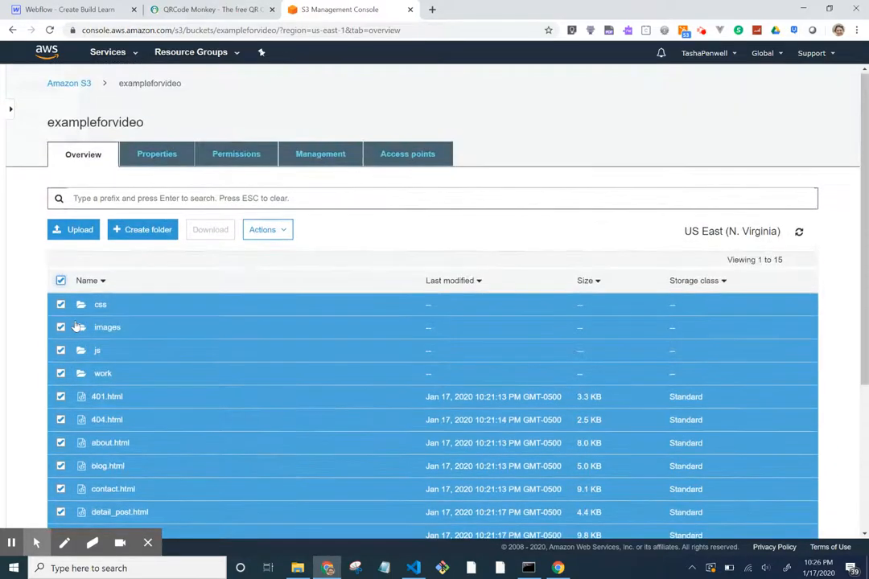
pyautogui.click(283, 231)
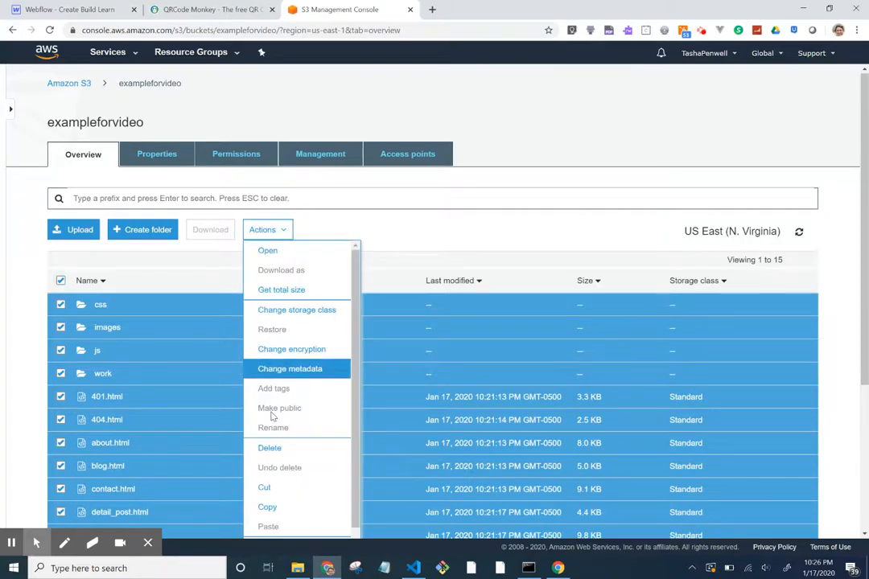
pyautogui.click(61, 282)
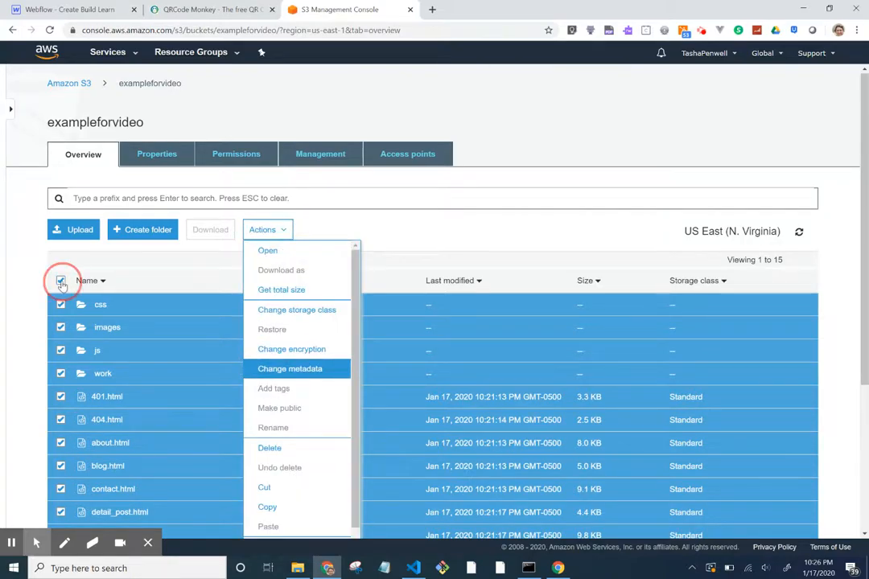
# Copy the ARN from the exampleforvideo bucket's policy editor and open the AWS Policy Generator.
pyautogui.click(264, 159)
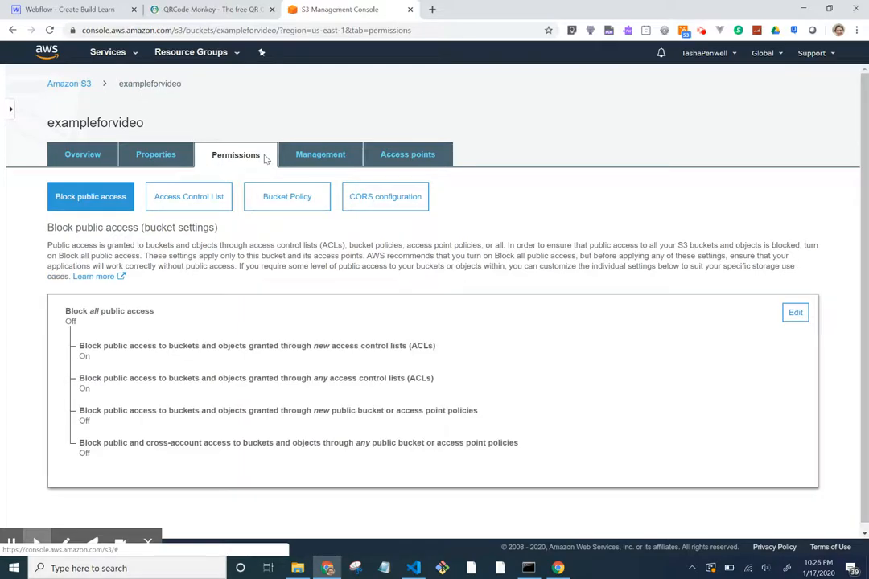
pyautogui.click(287, 207)
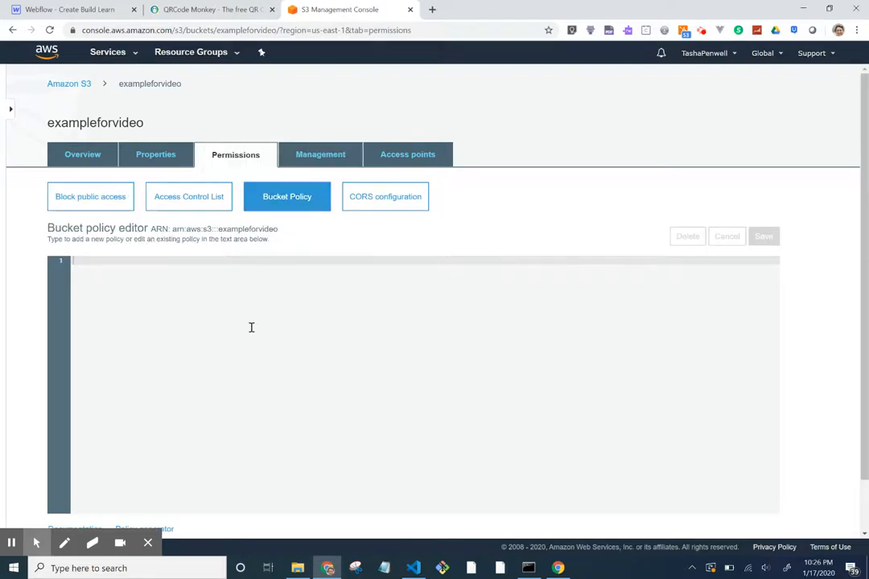
pyautogui.scroll(-1, 242, 354)
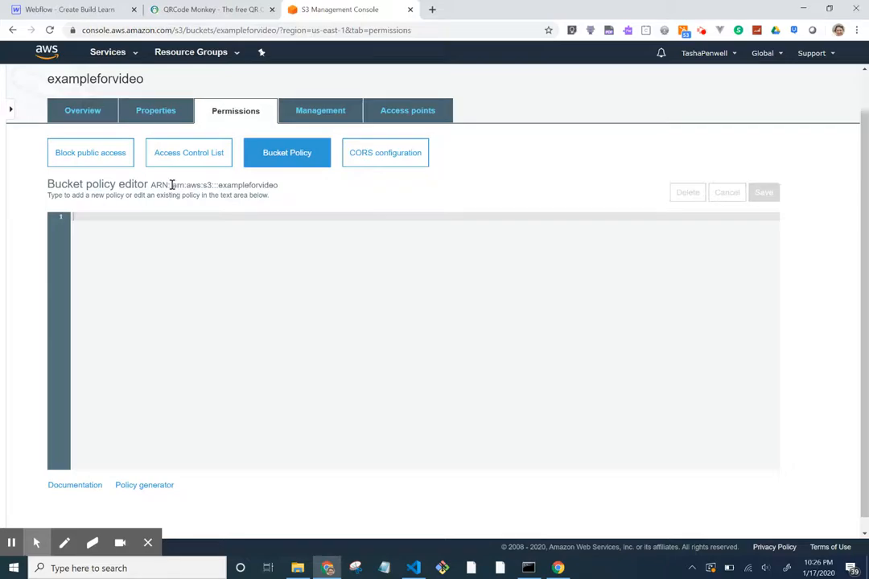
pyautogui.moveTo(171, 185); pyautogui.dragTo(277, 188)
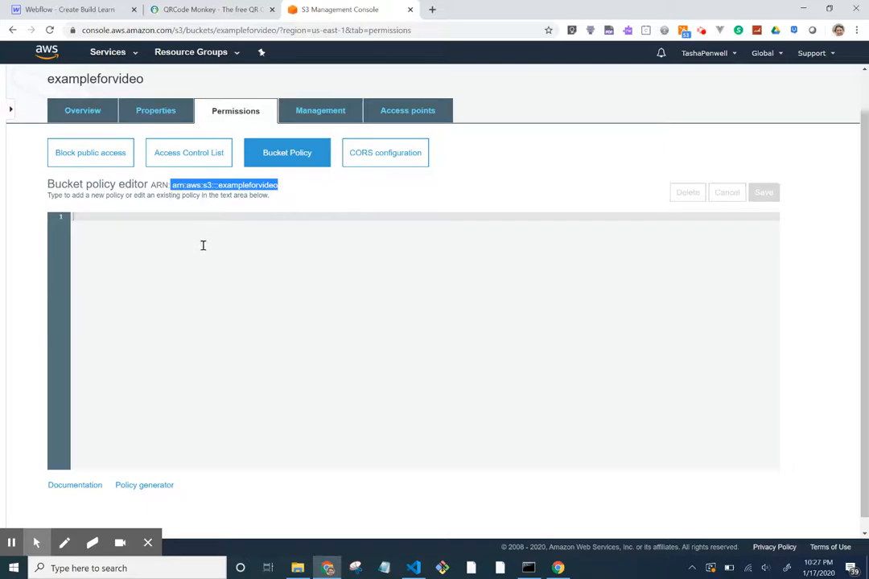
pyautogui.rightClick(241, 185)
pyautogui.click(259, 246)
pyautogui.click(145, 486)
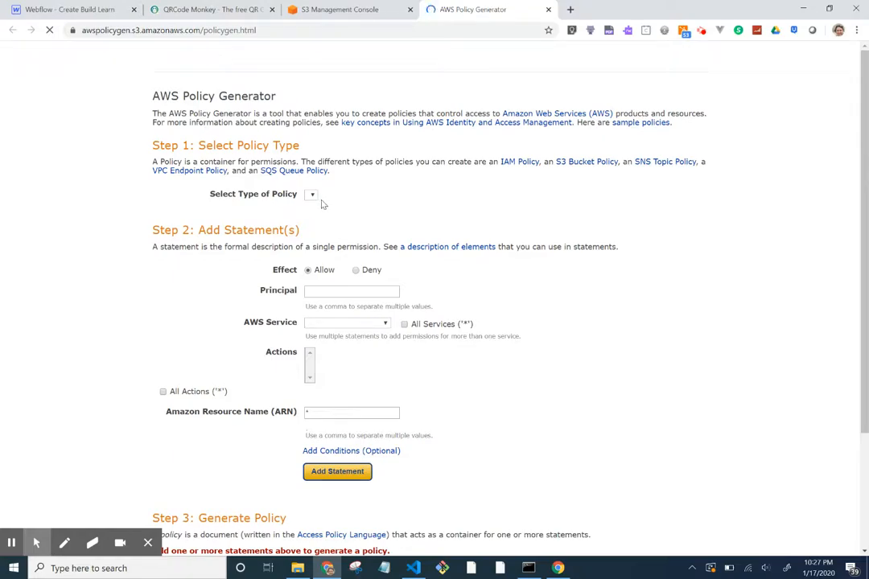
pyautogui.click(12, 544)
pyautogui.click(12, 543)
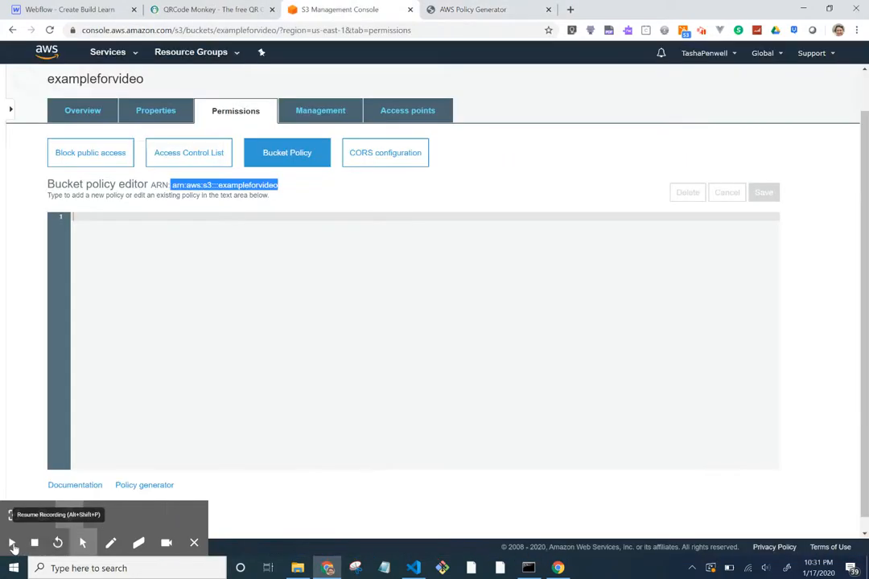
# In the AWS Policy Generator, choose S3 Bucket Policy as the policy type and enter * as the principal.
pyautogui.click(504, 11)
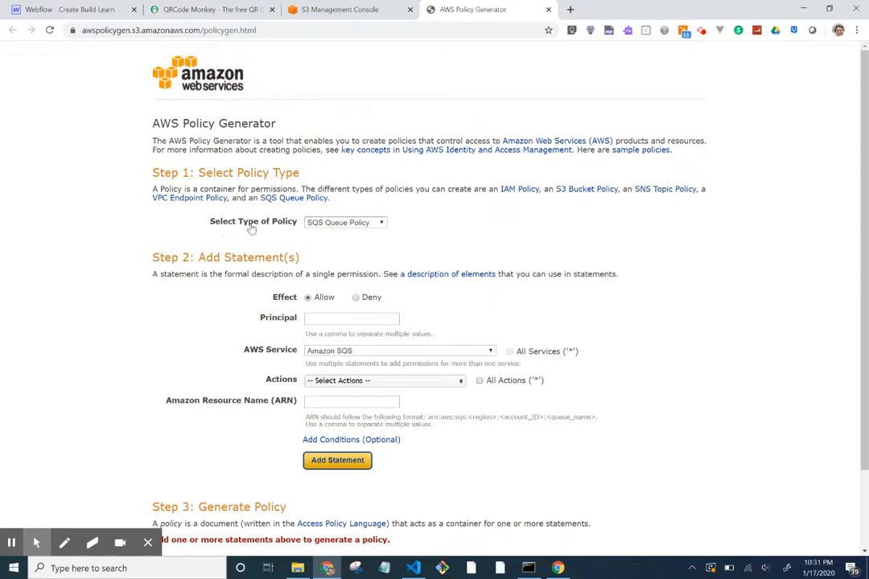
pyautogui.click(374, 226)
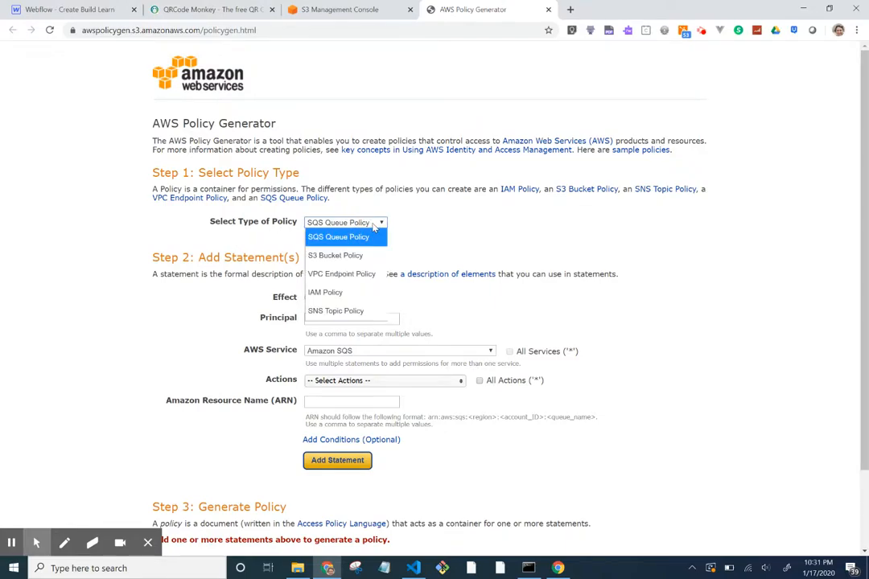
pyautogui.click(359, 255)
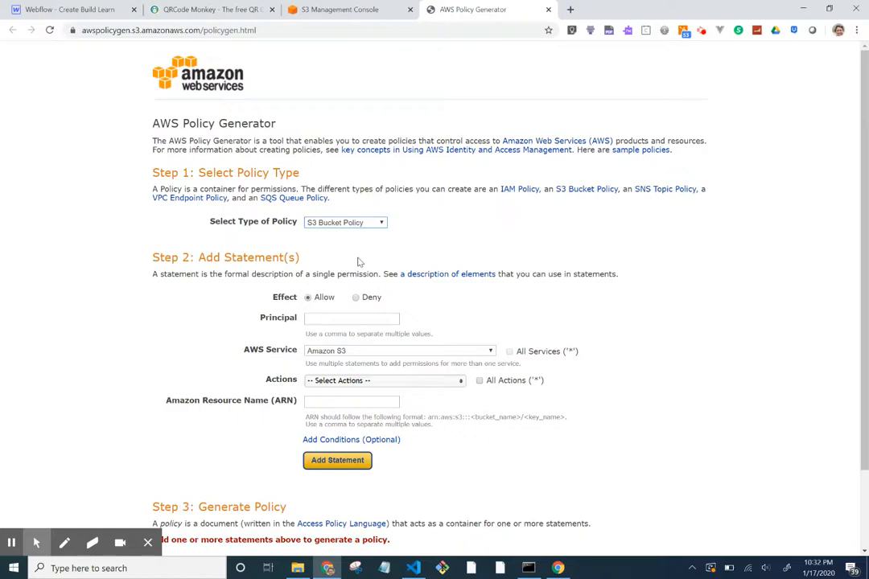
pyautogui.click(320, 321)
pyautogui.write('*')
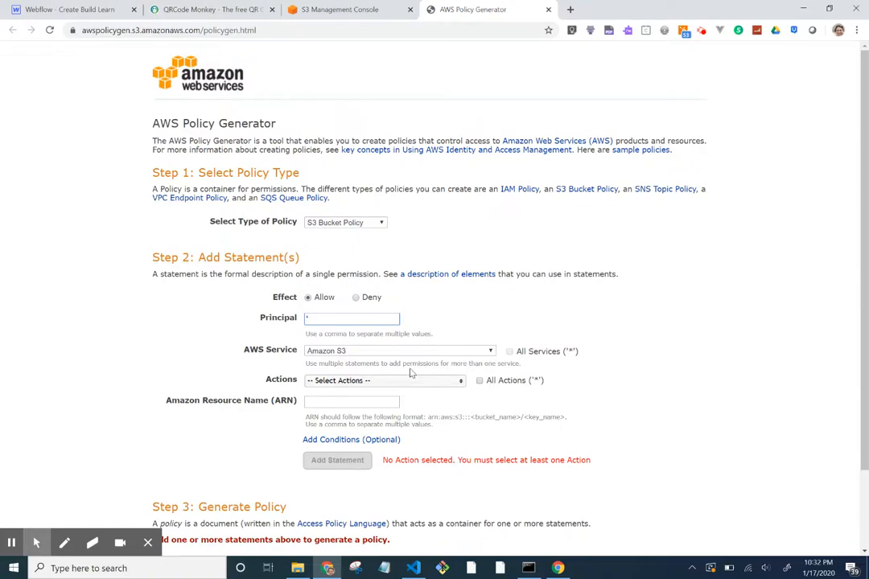
# Select GetObject as the action the policy statement allows.
pyautogui.click(460, 384)
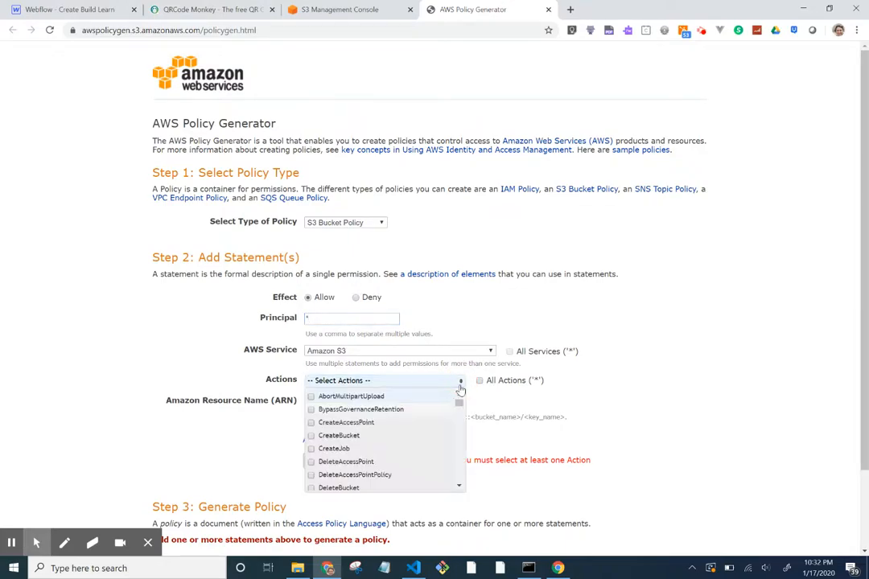
pyautogui.scroll(-5, 440, 438)
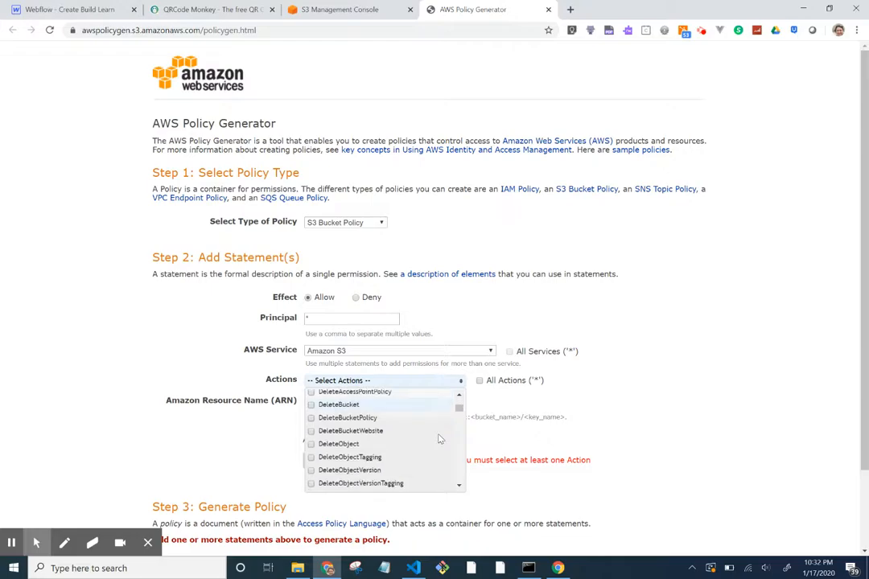
pyautogui.scroll(-4, 439, 438)
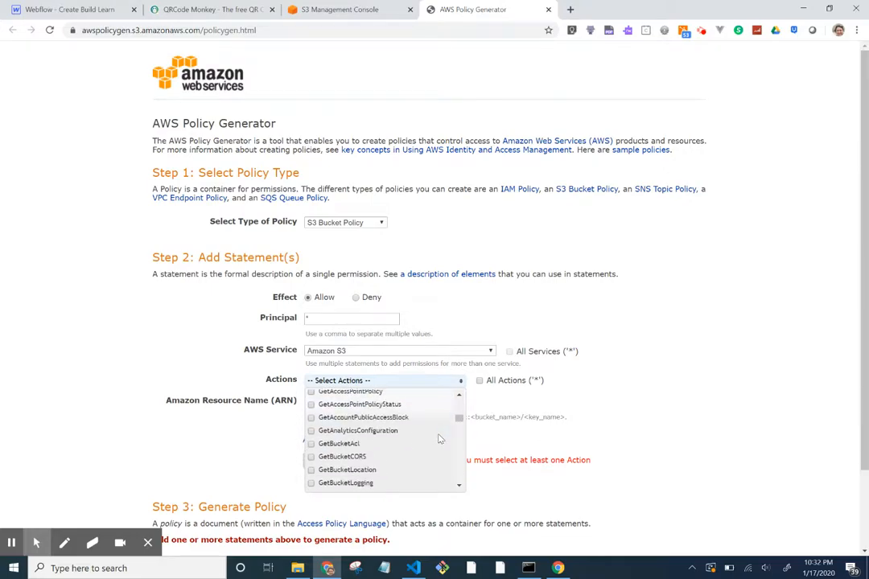
pyautogui.scroll(-4, 439, 438)
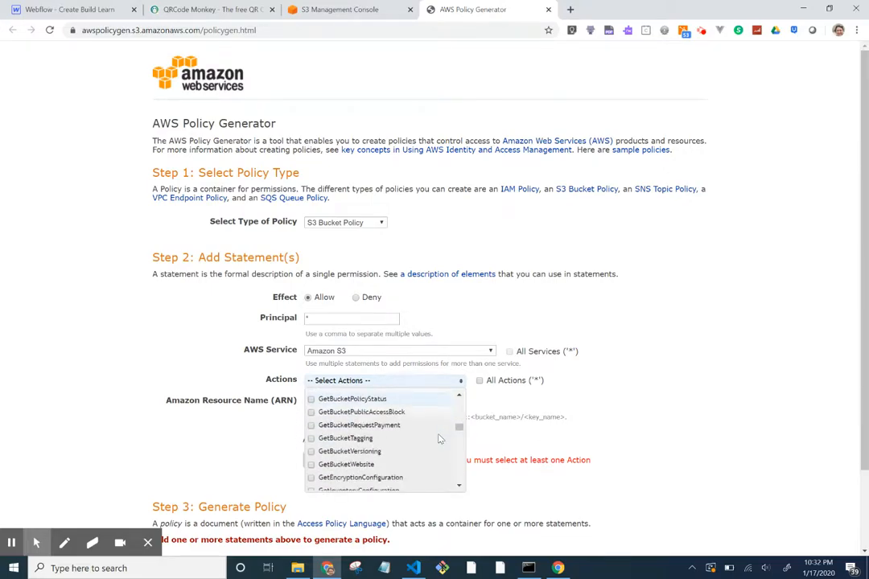
pyautogui.click(417, 433)
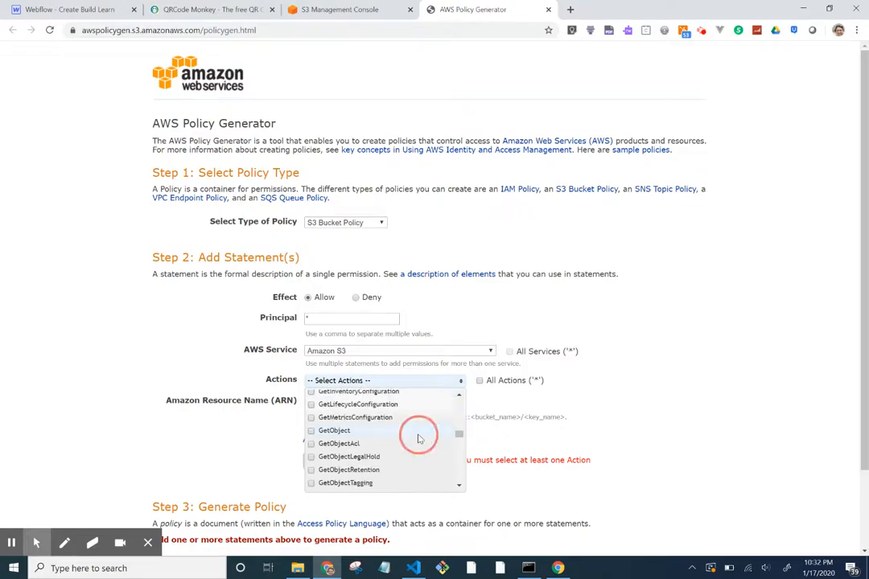
pyautogui.click(510, 403)
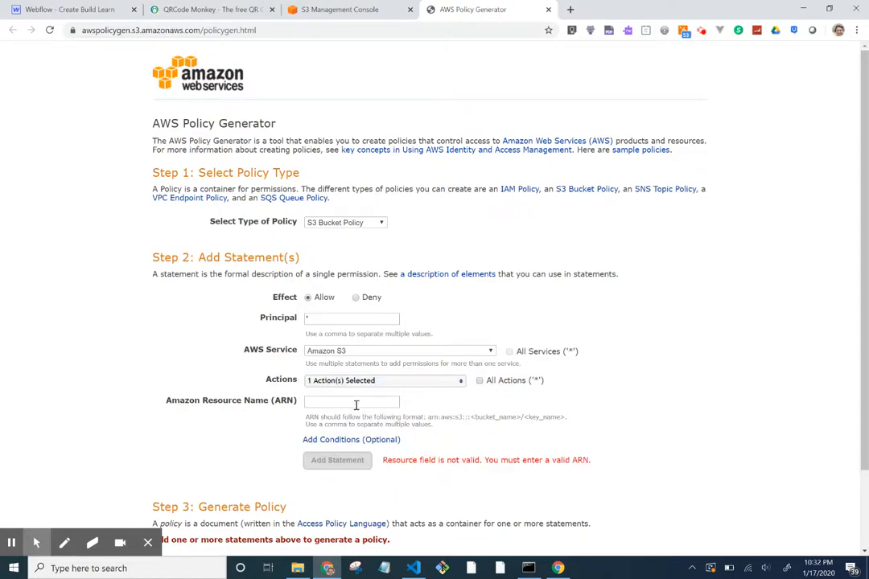
# Paste the copied ARN arn:aws:s3:::exampleforvideo as the statement's resource name and add the statement.
pyautogui.click(366, 9)
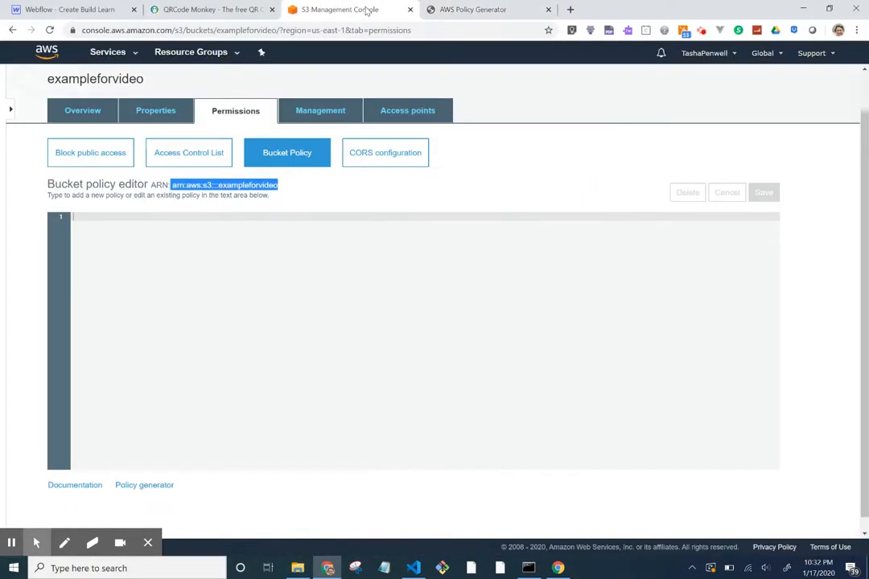
pyautogui.click(500, 13)
pyautogui.click(379, 402)
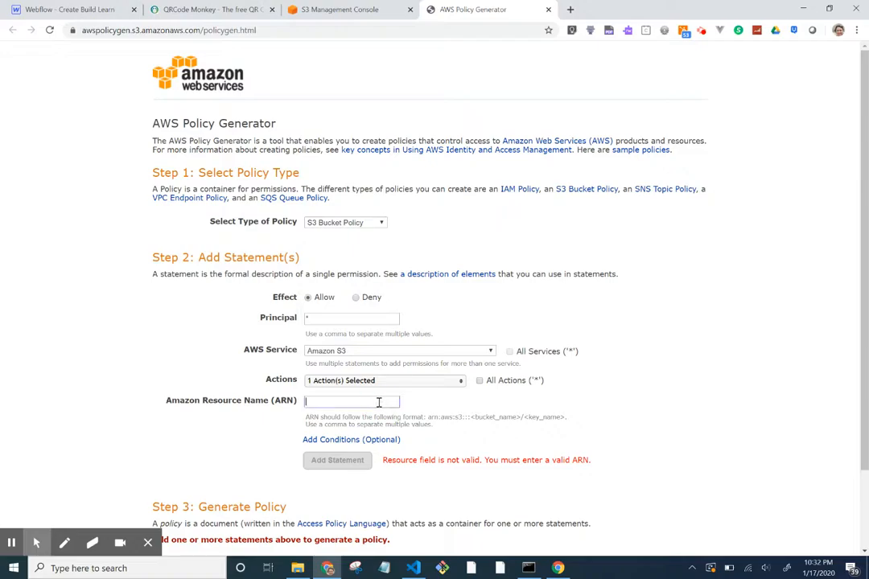
pyautogui.rightClick(379, 402)
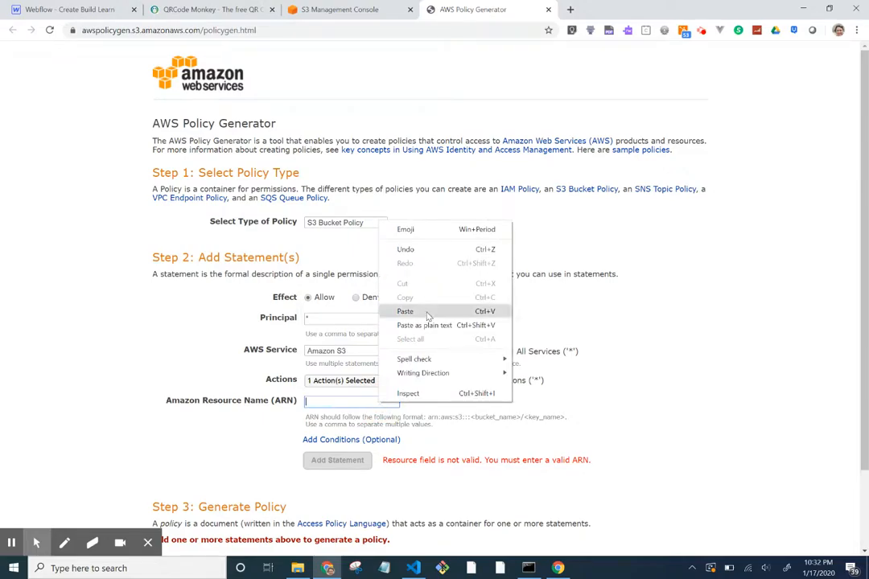
pyautogui.click(426, 312)
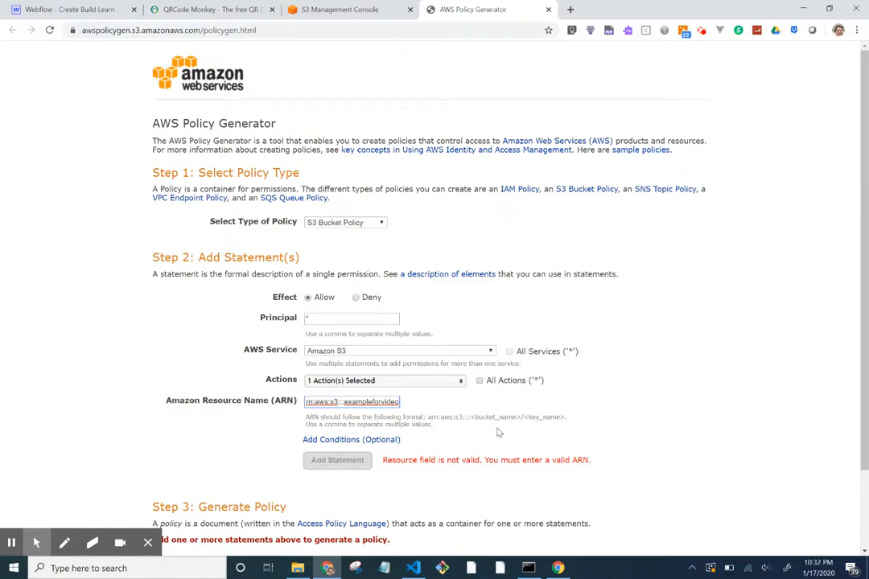
pyautogui.scroll(-1, 498, 433)
pyautogui.press('Tab')
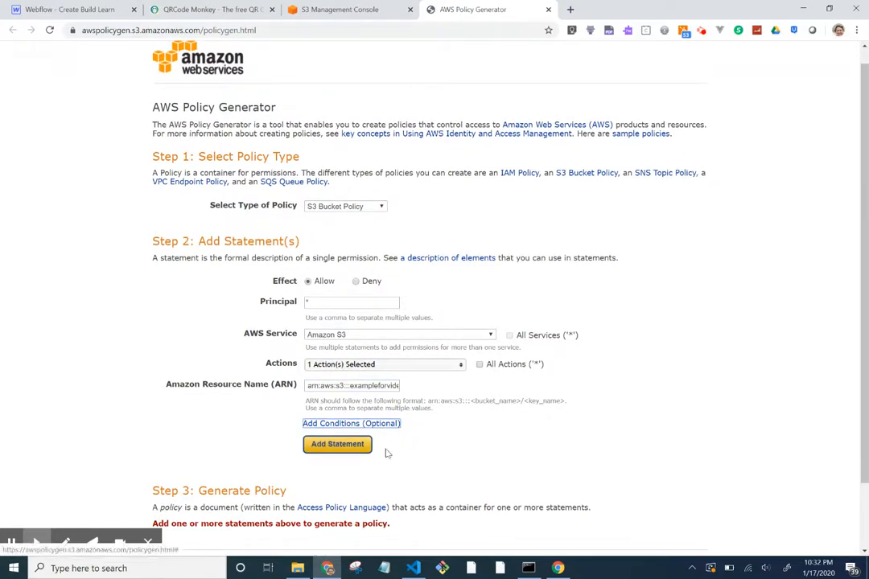
pyautogui.click(347, 447)
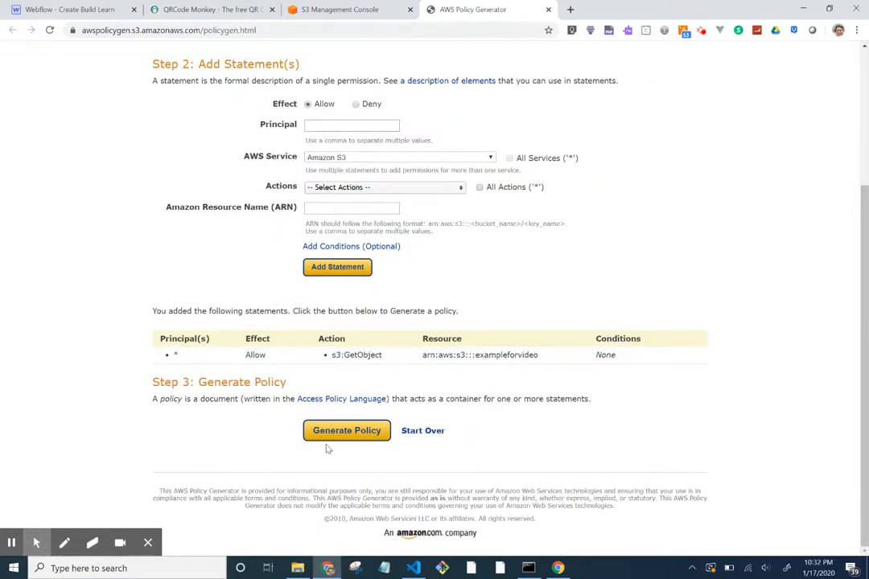
# Generate the policy and copy its entire JSON document.
pyautogui.click(341, 435)
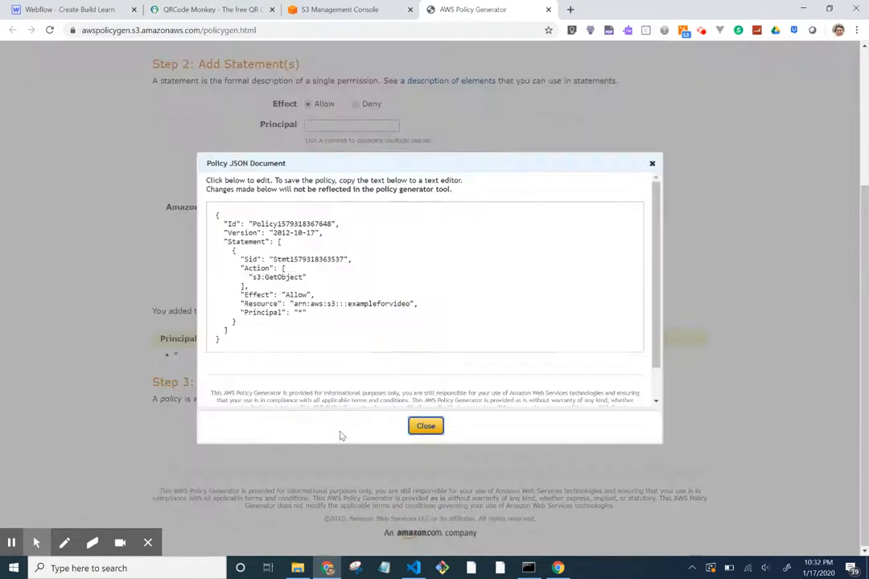
pyautogui.click(386, 318)
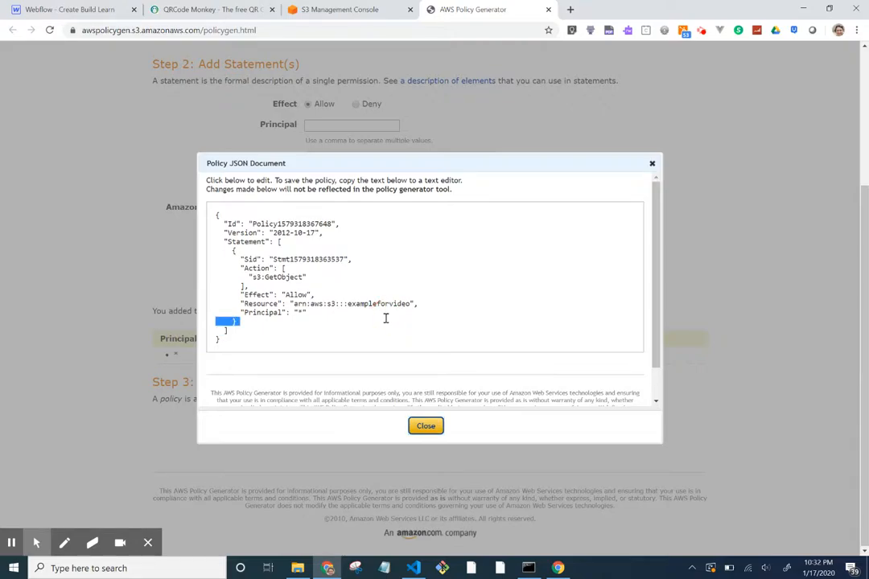
pyautogui.hotkey('ctrl', 'a')
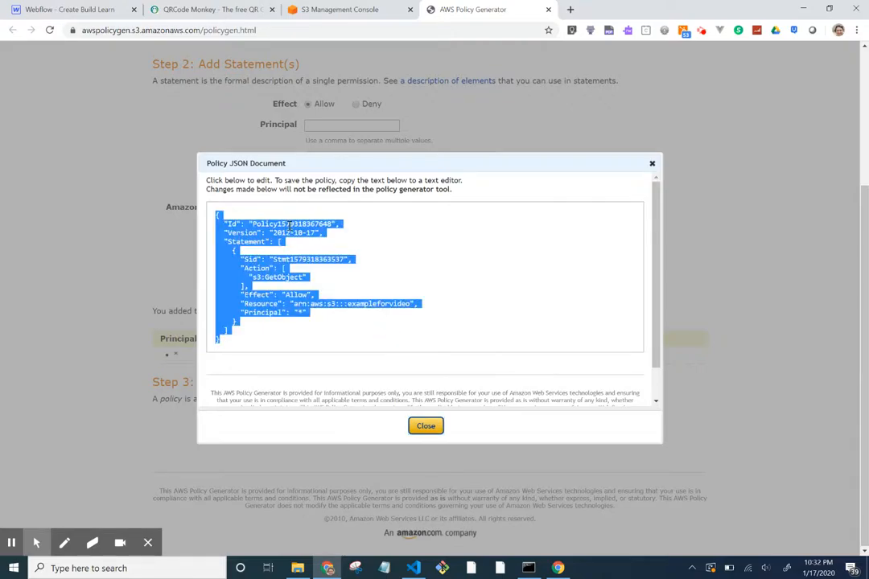
pyautogui.rightClick(271, 231)
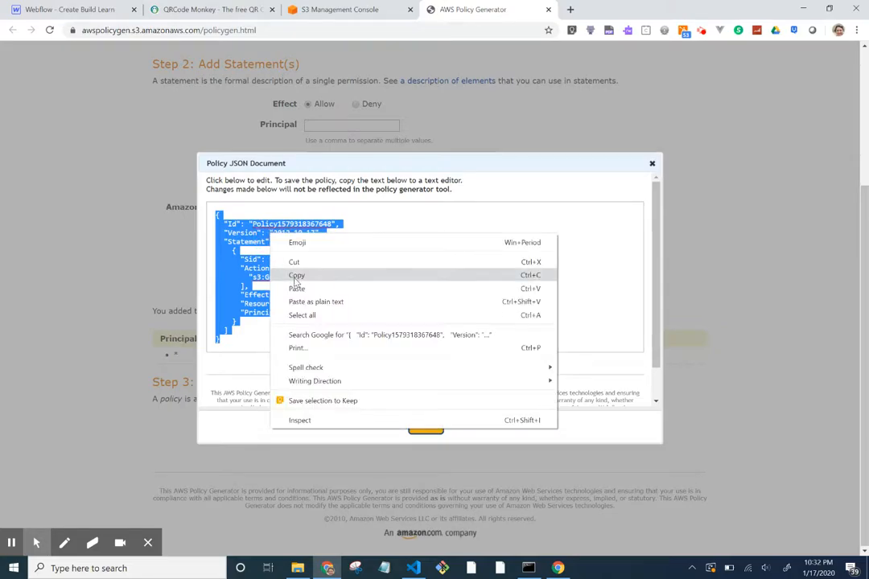
pyautogui.click(297, 275)
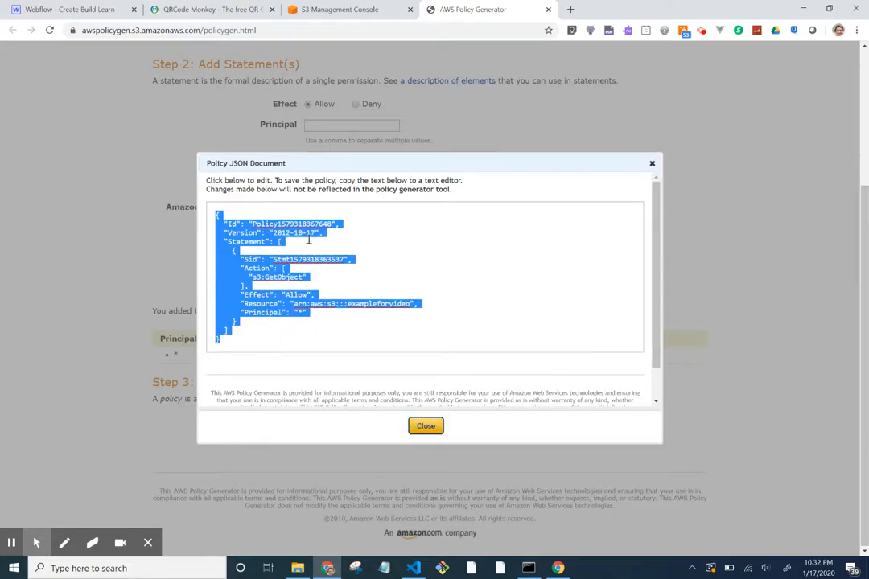
# Return to the S3 console and paste the copied JSON into the exampleforvideo bucket policy editor.
pyautogui.click(338, 9)
pyautogui.click(238, 228)
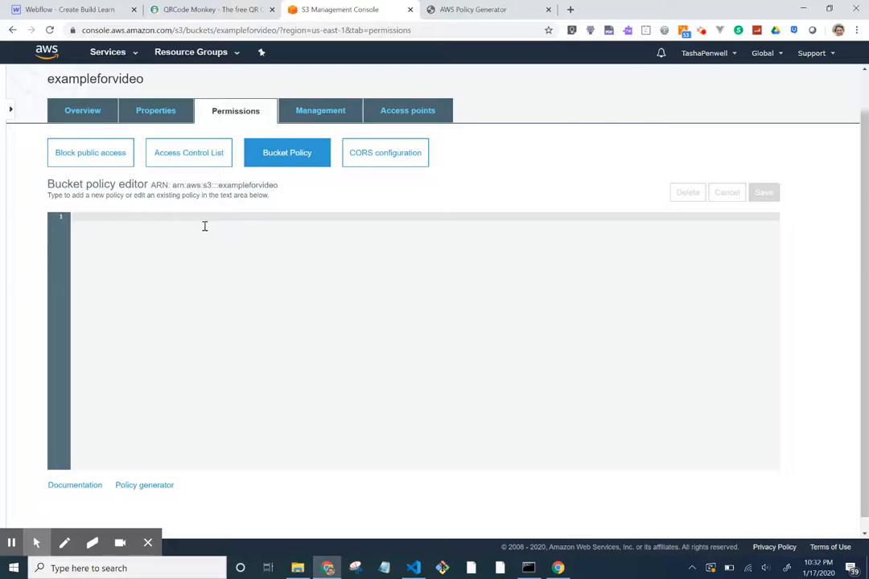
pyautogui.click(81, 218)
pyautogui.hotkey('ctrl', 'v')
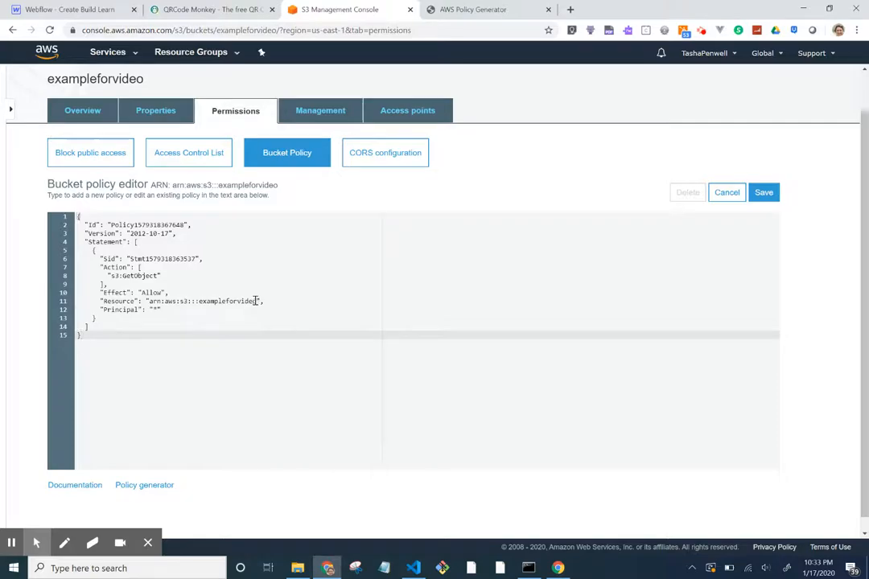
# Append /* to the policy's Resource ARN so it reads arn:aws:s3:::exampleforvideo/*, and save the bucket policy.
pyautogui.keyDown('ctrl'); pyautogui.scroll(5, 242, 319); pyautogui.keyUp('ctrl')
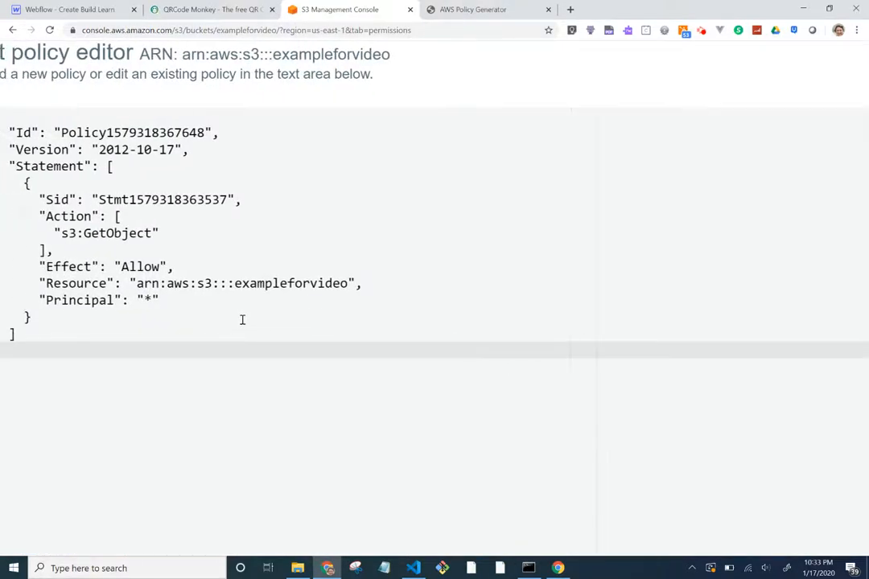
pyautogui.click(350, 283)
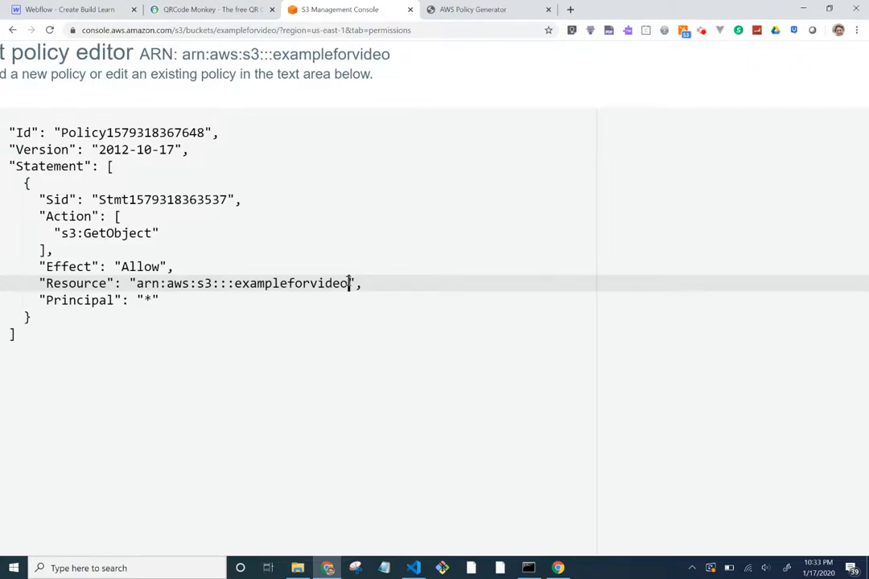
pyautogui.write('/')
pyautogui.write('*')
pyautogui.scroll(-4, 348, 282)
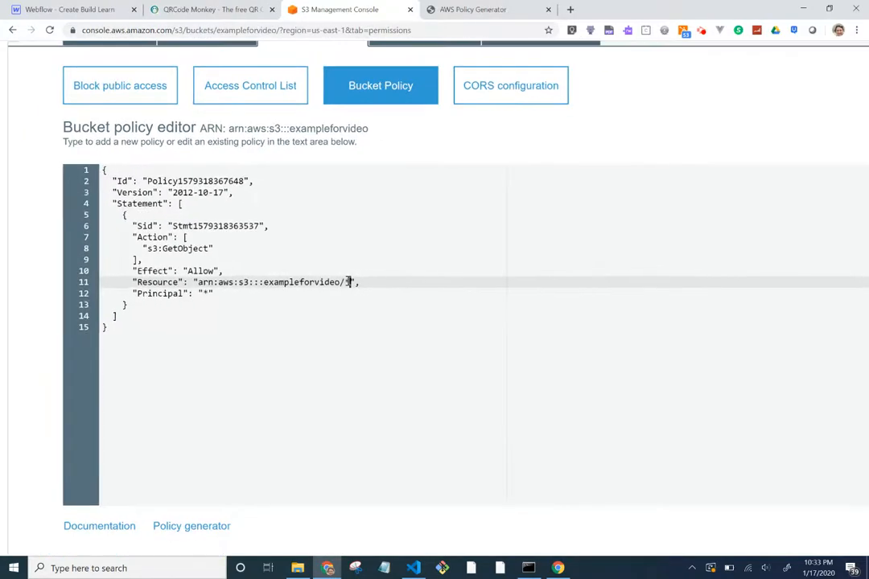
pyautogui.scroll(-3, 288, 331)
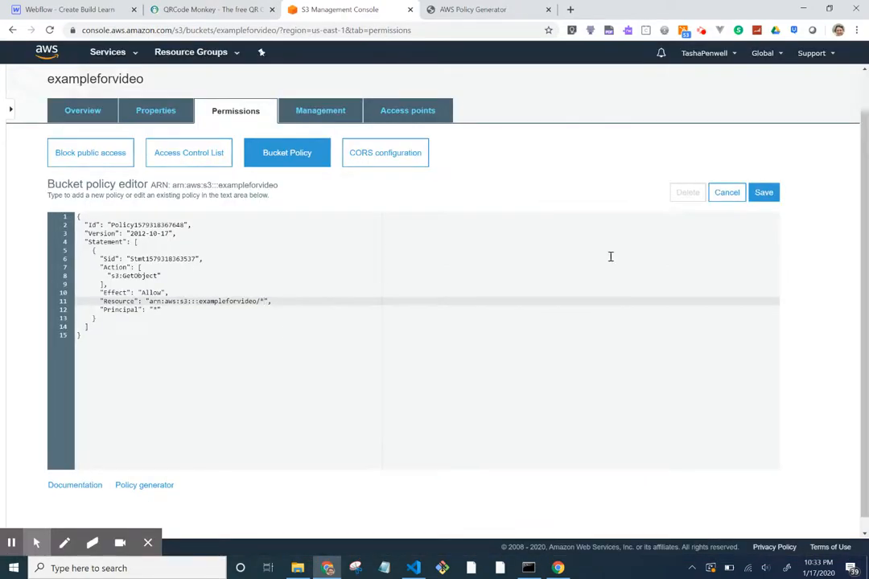
pyautogui.click(768, 197)
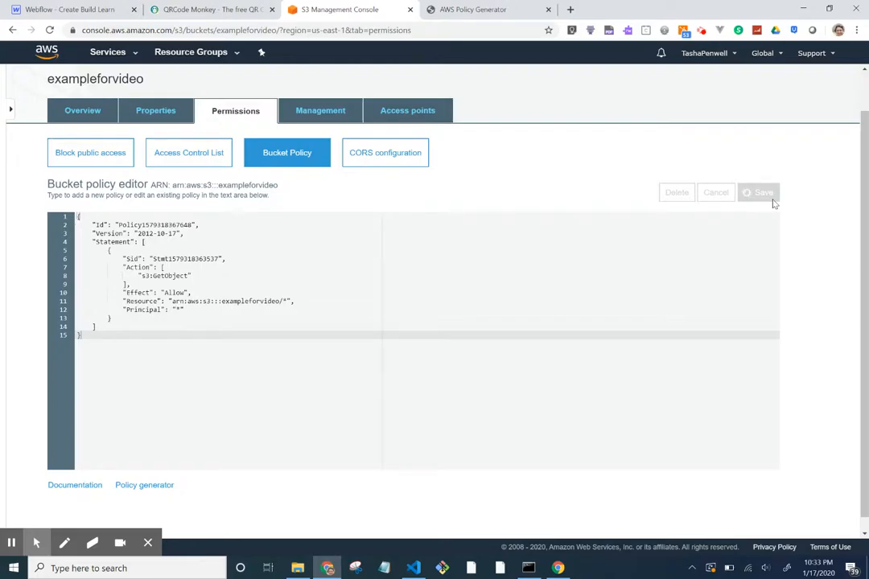
pyautogui.click(11, 544)
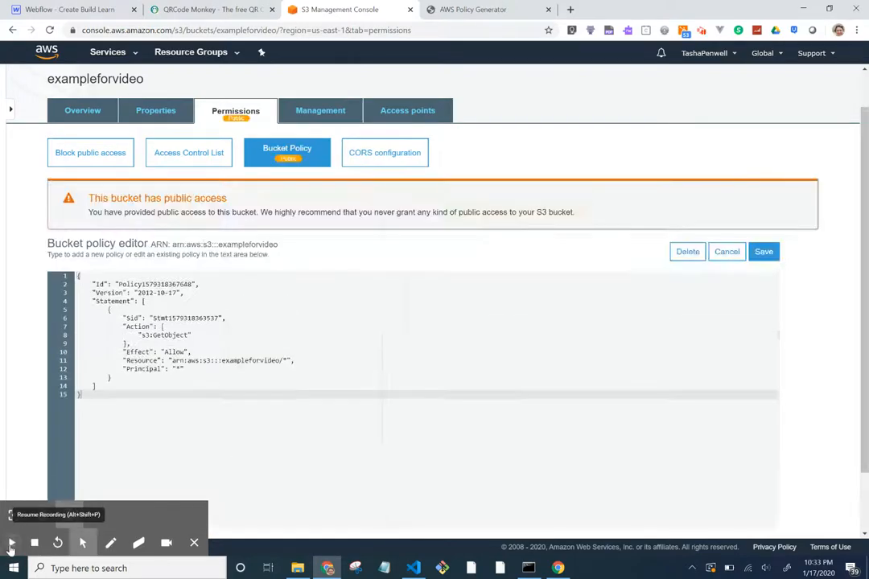
# Open the details of index.html from the exampleforvideo bucket's file overview.
pyautogui.click(11, 544)
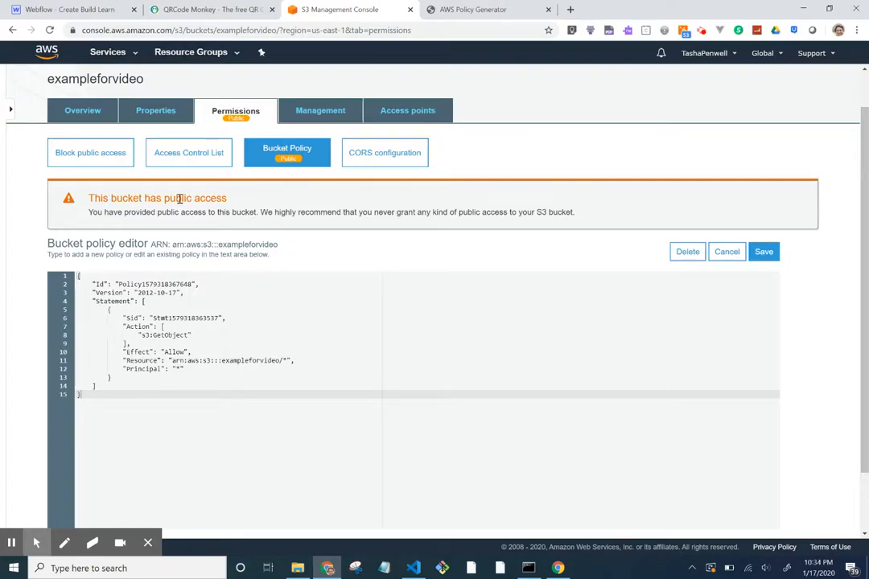
pyautogui.moveTo(90, 199); pyautogui.dragTo(234, 204)
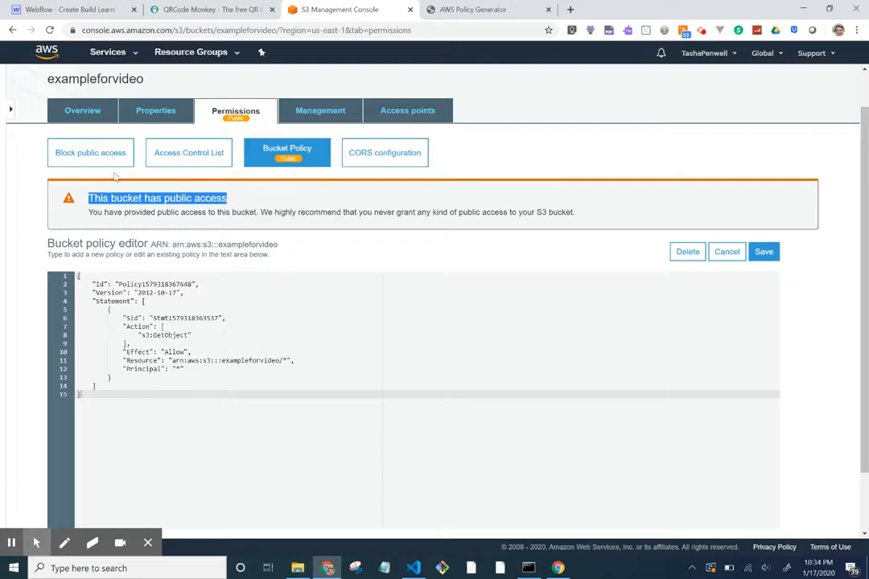
pyautogui.click(94, 113)
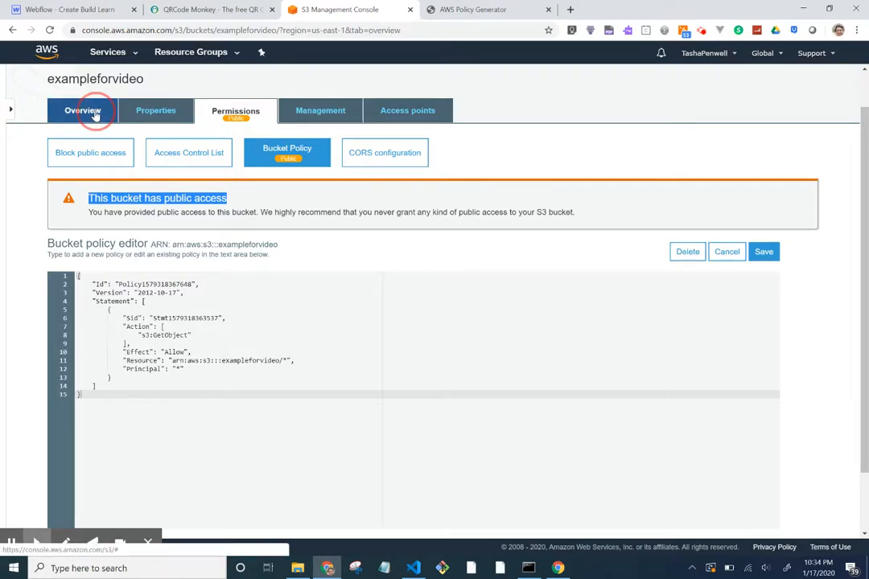
pyautogui.scroll(-3, 229, 281)
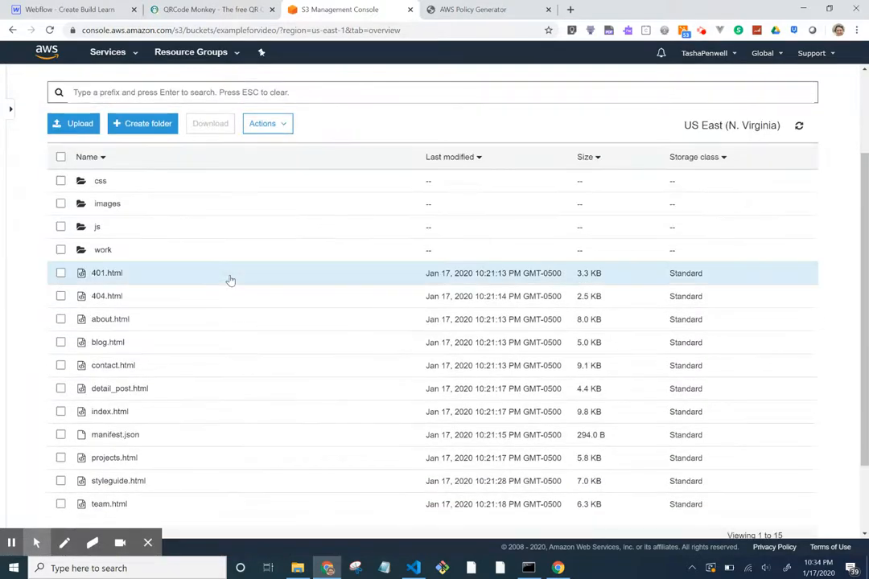
pyautogui.scroll(-1, 118, 408)
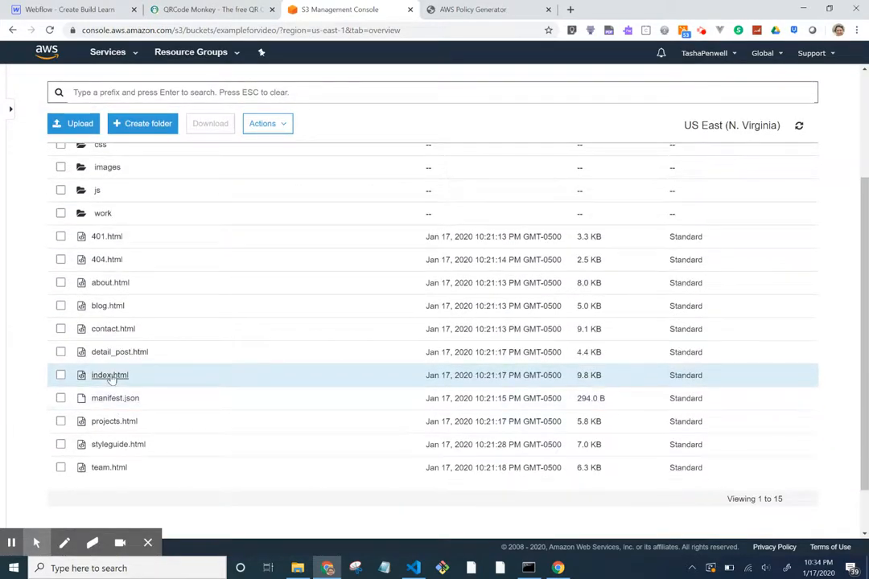
pyautogui.click(103, 374)
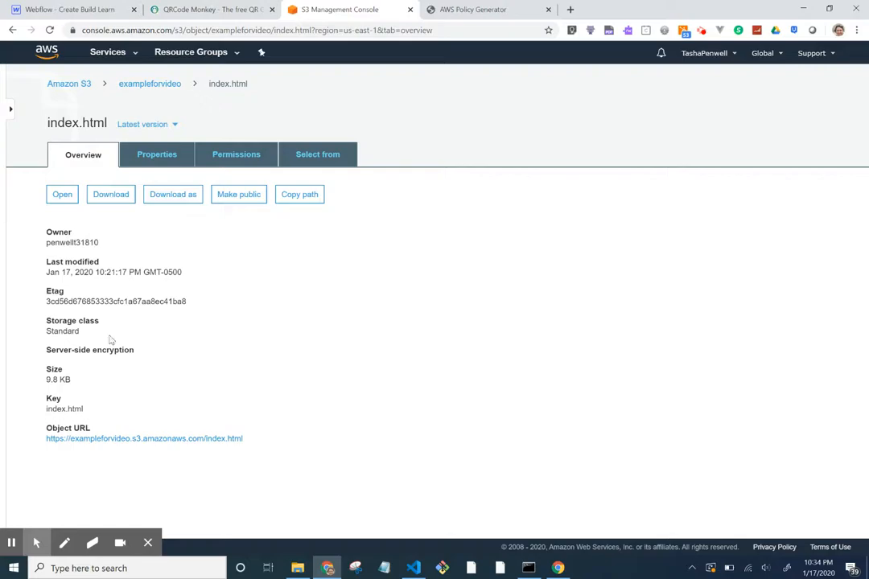
# Return to the exampleforvideo bucket and try to make all of its files and folders public.
pyautogui.click(155, 85)
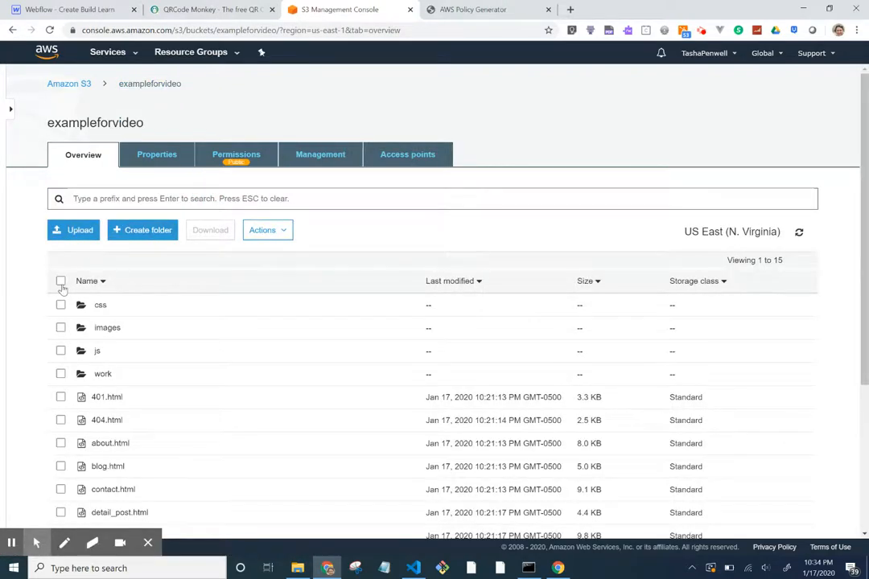
pyautogui.click(60, 281)
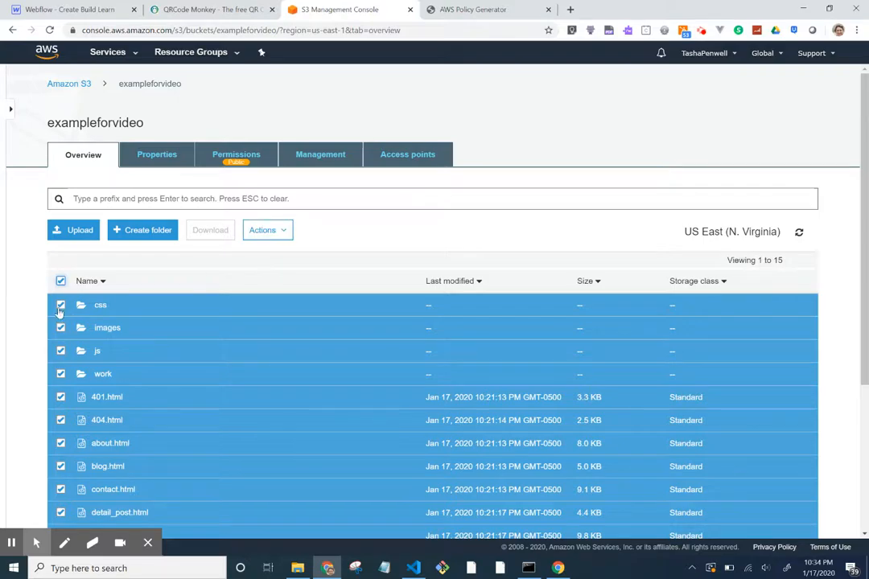
pyautogui.click(282, 231)
pyautogui.click(286, 410)
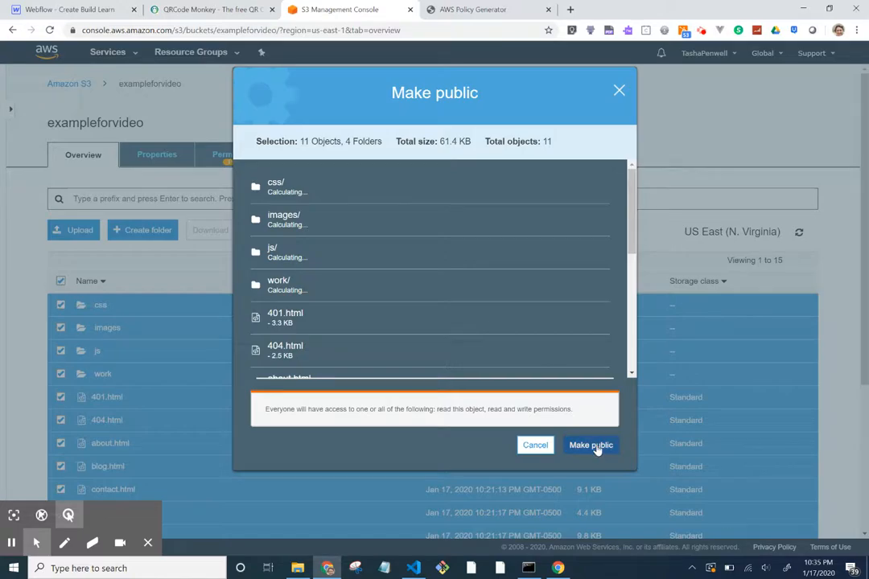
pyautogui.click(588, 447)
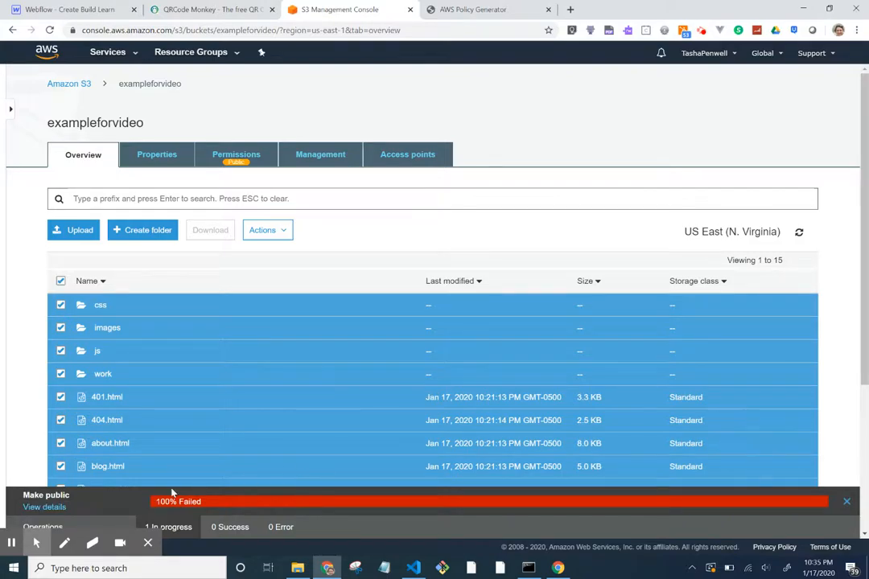
# Examine the details of the Make public operation, expanding the Access Denied entries to review the affected files.
pyautogui.click(44, 508)
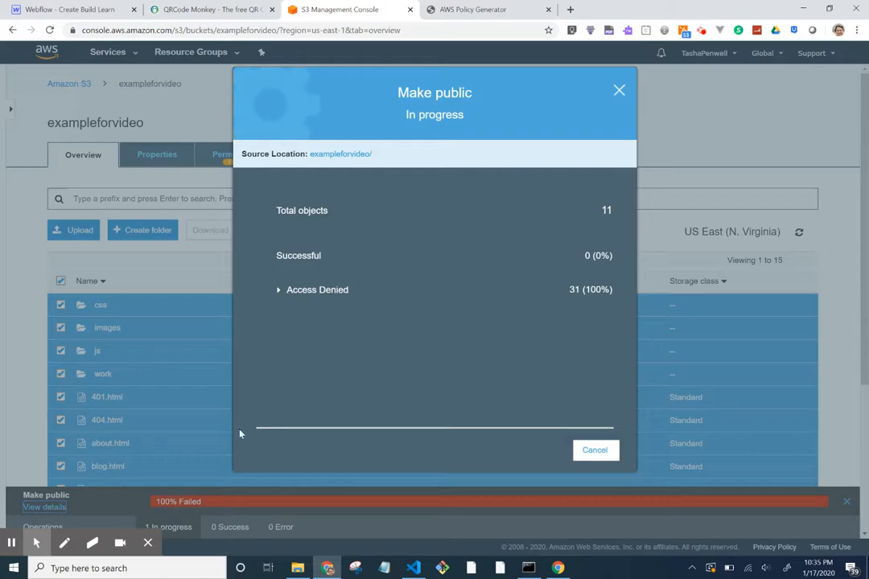
pyautogui.click(279, 290)
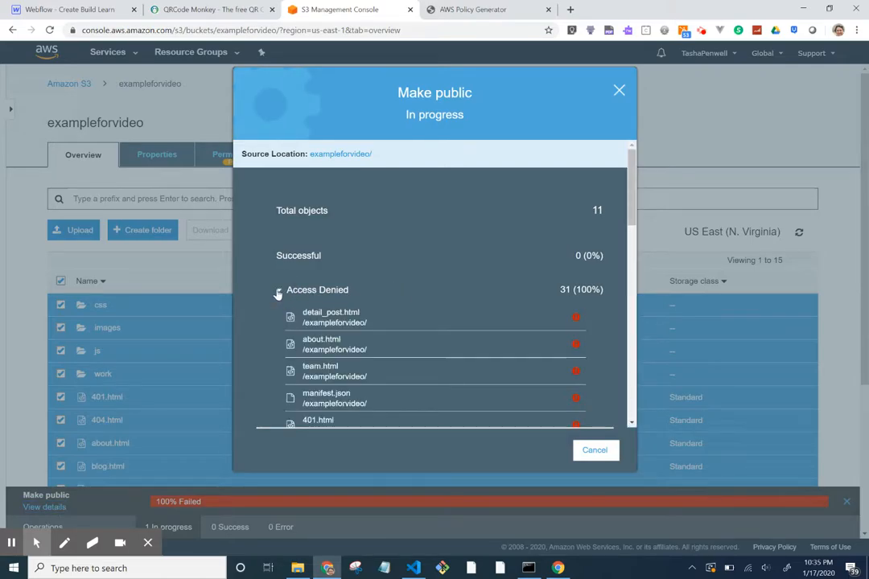
pyautogui.scroll(-3, 339, 351)
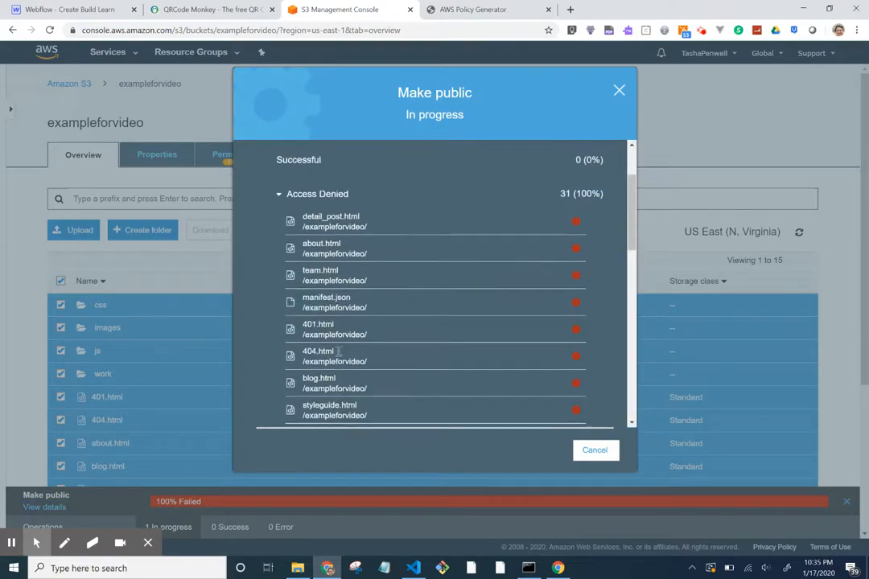
pyautogui.scroll(2, 339, 354)
pyautogui.scroll(1, 339, 354)
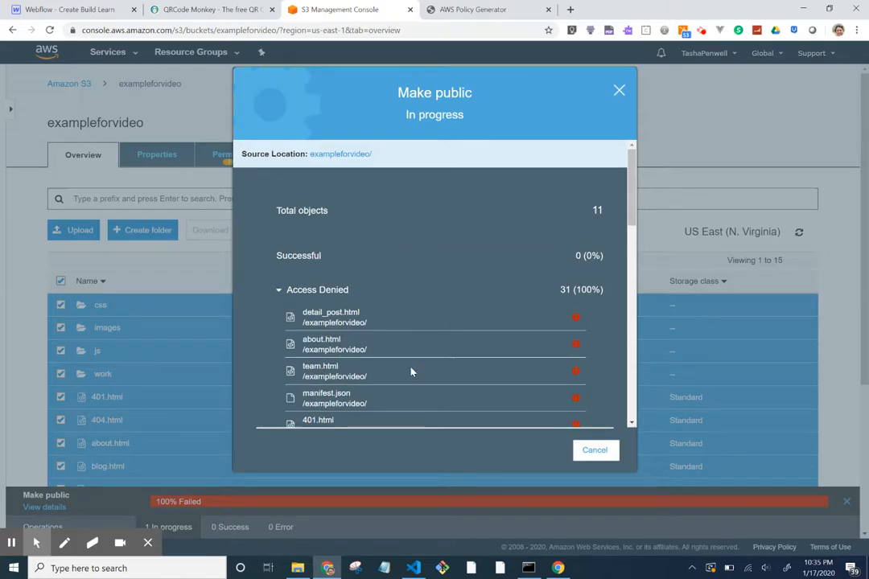
pyautogui.click(11, 544)
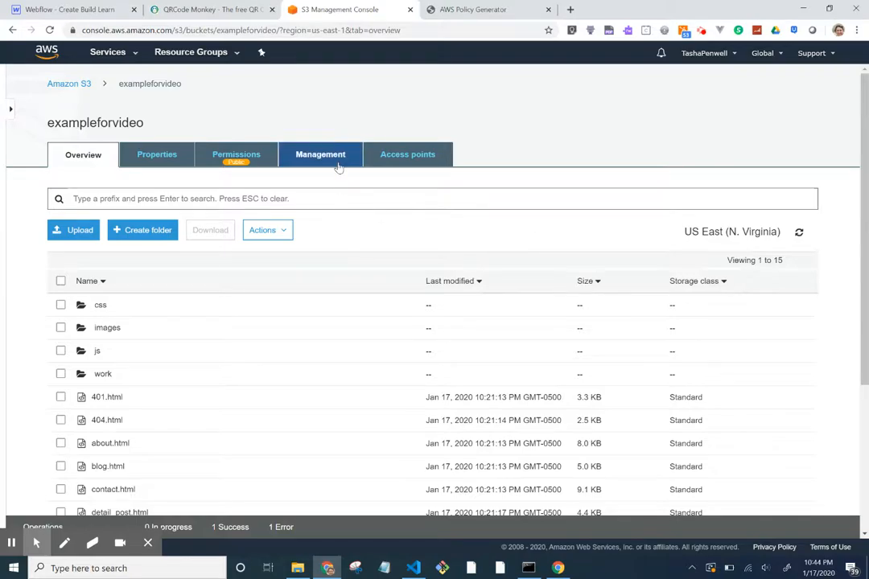
# Turn off blocking of public access granted through new and any ACLs in the bucket permissions, and save with the confirmation word confirm.
pyautogui.click(250, 159)
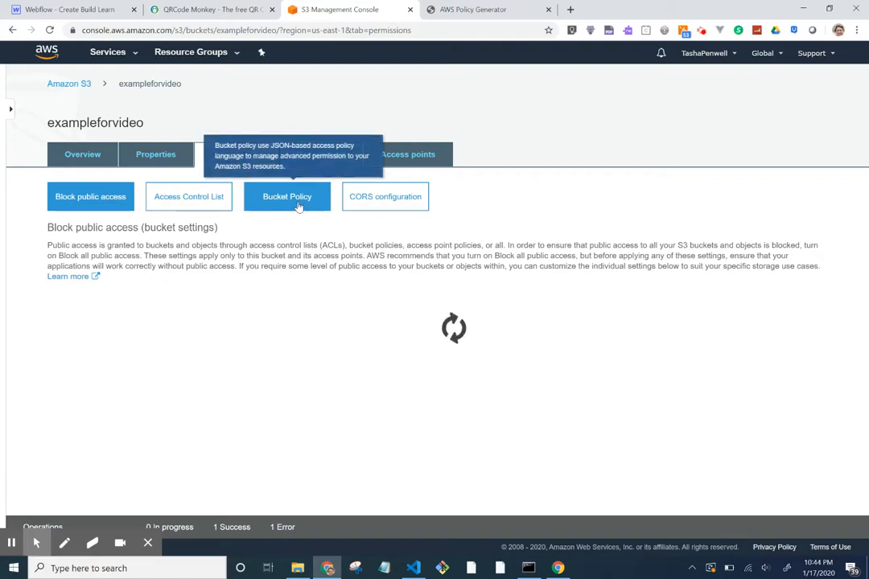
pyautogui.click(297, 206)
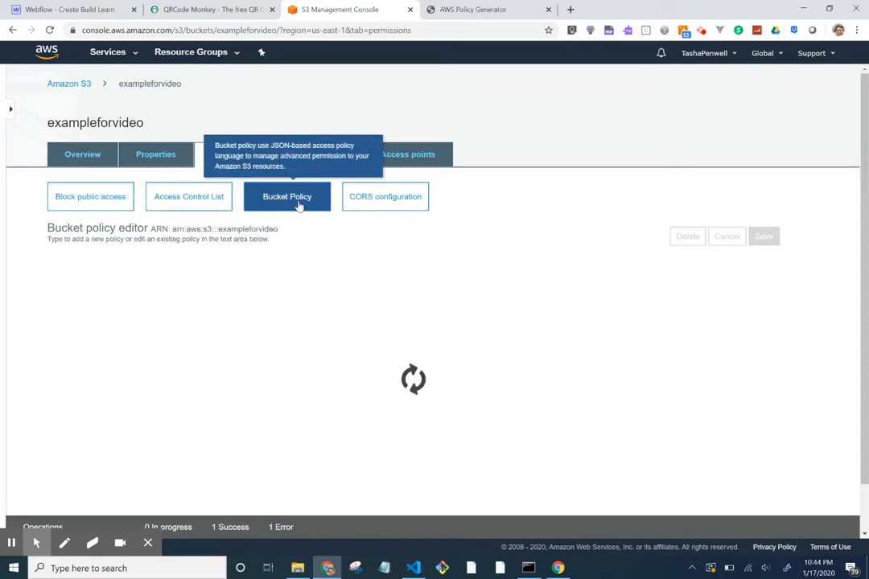
pyautogui.click(98, 201)
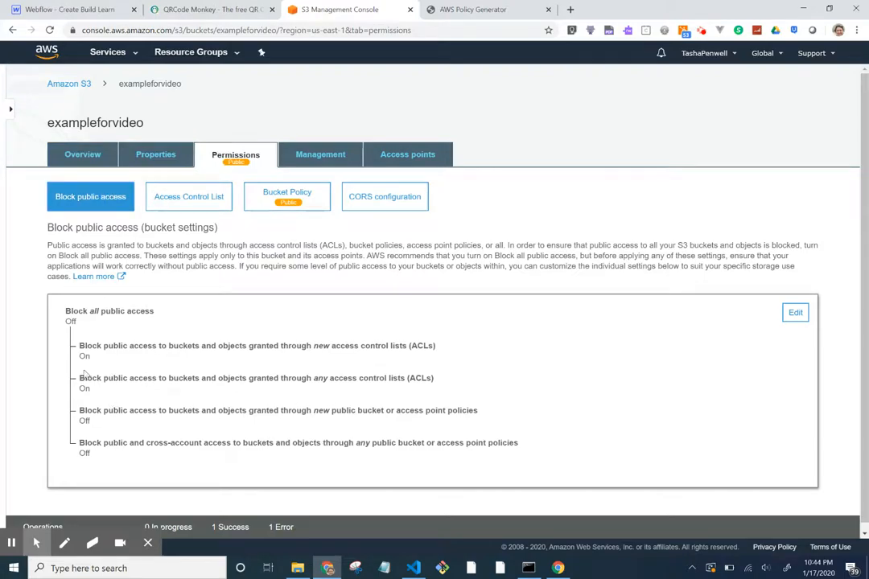
pyautogui.click(794, 314)
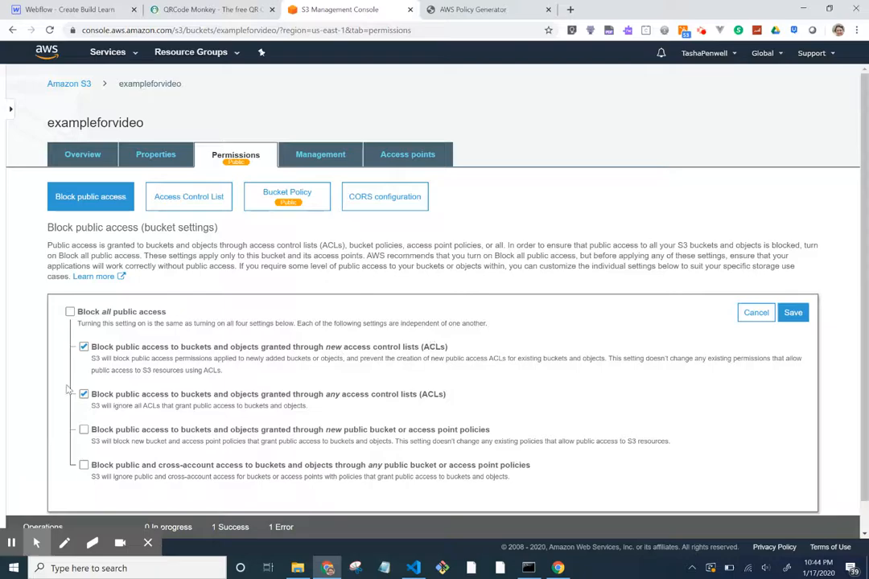
pyautogui.click(83, 346)
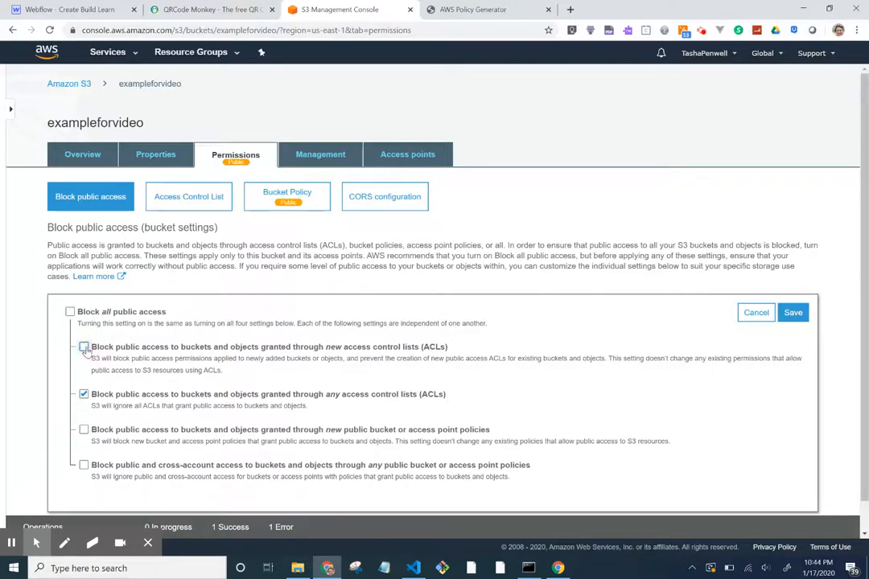
pyautogui.click(84, 394)
pyautogui.click(794, 315)
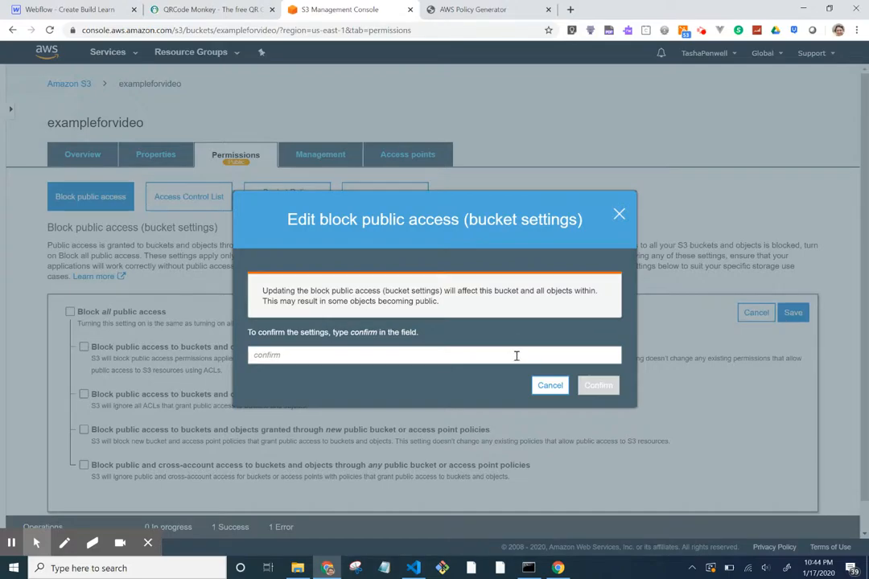
pyautogui.write('confirm')
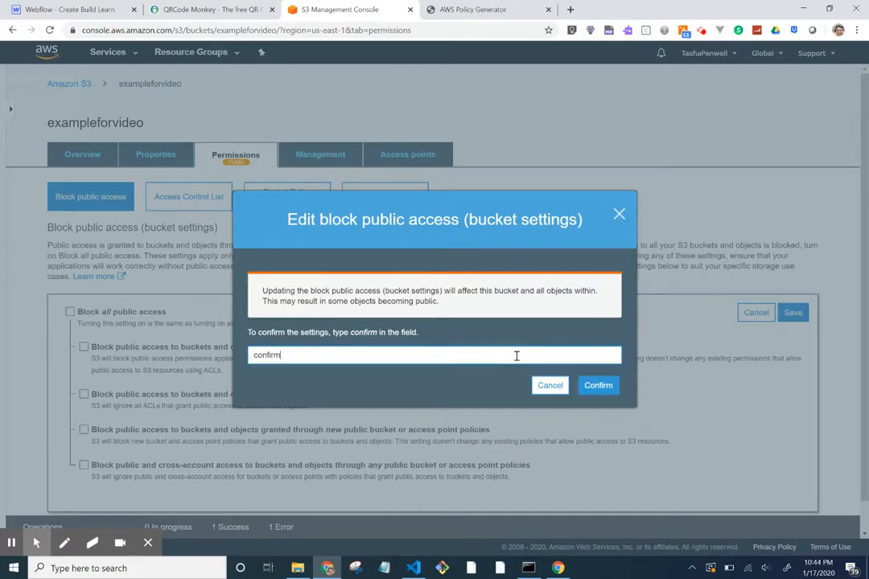
pyautogui.click(597, 385)
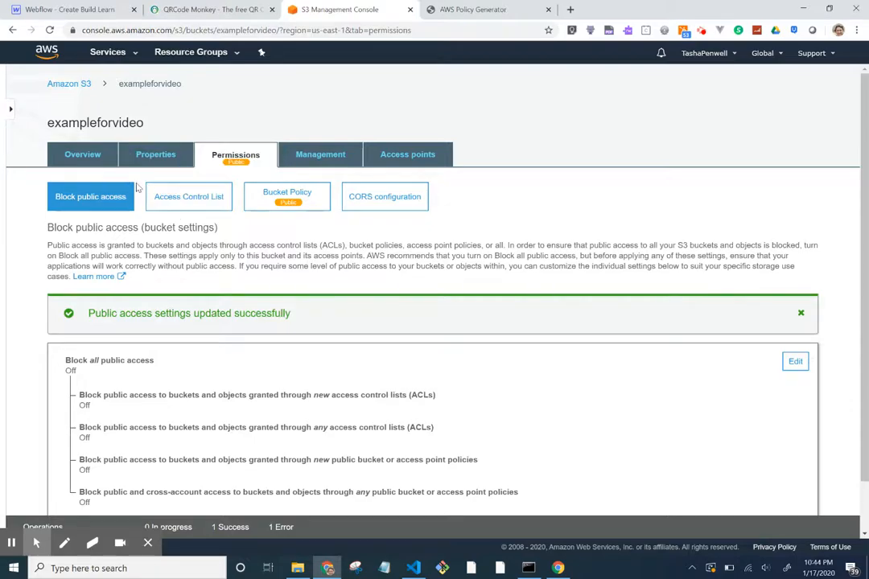
# Select every file and folder in the bucket overview and make them public.
pyautogui.click(89, 165)
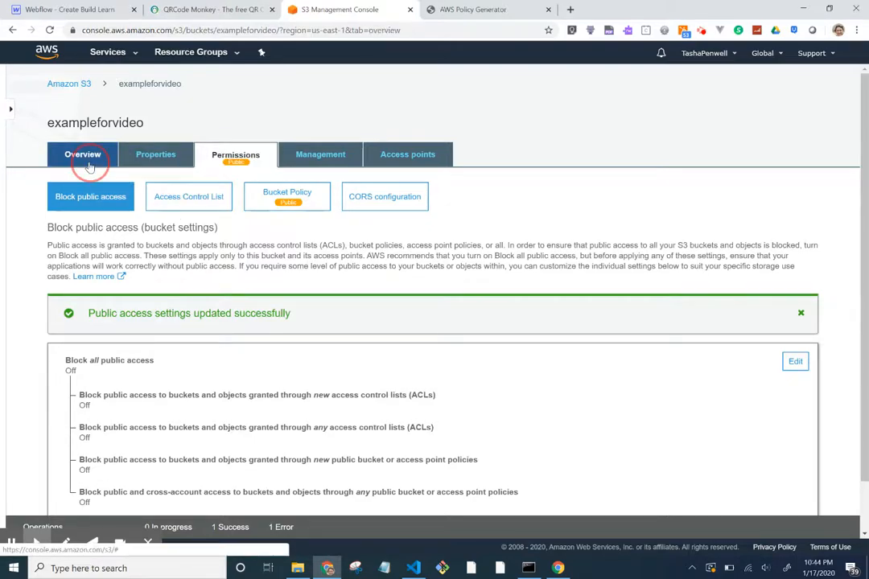
pyautogui.click(61, 280)
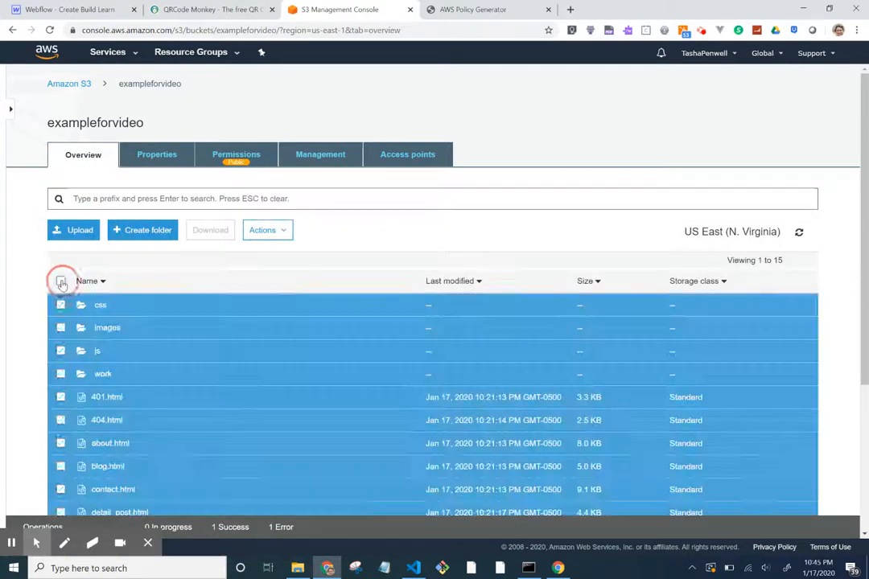
pyautogui.click(282, 231)
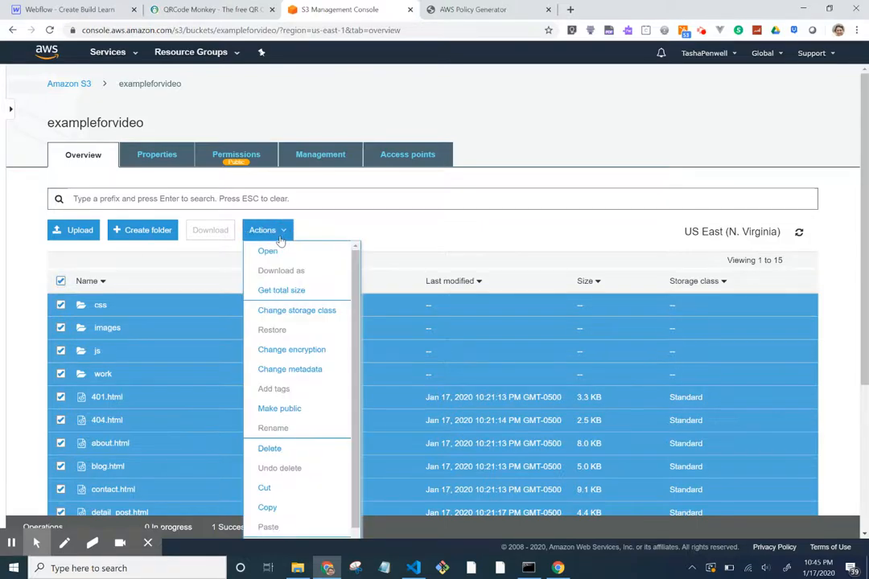
pyautogui.click(274, 409)
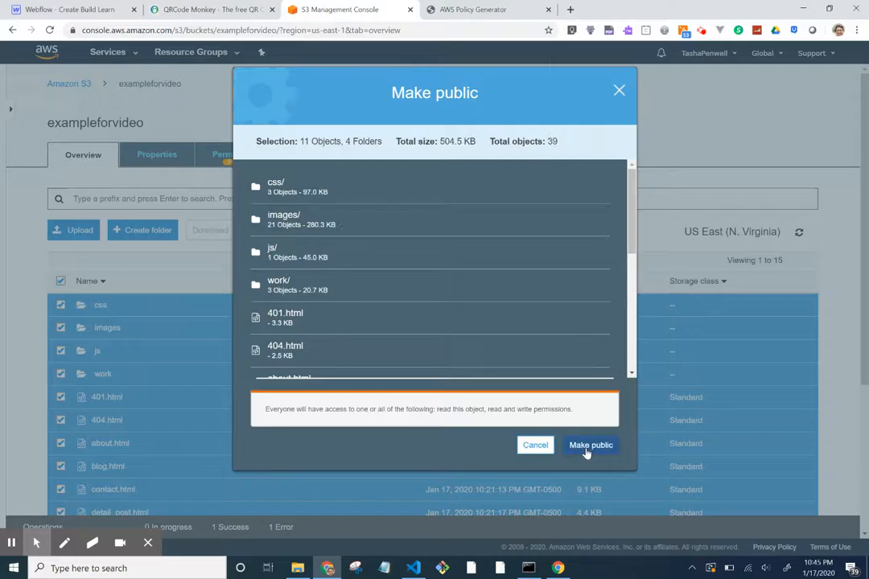
pyautogui.click(590, 445)
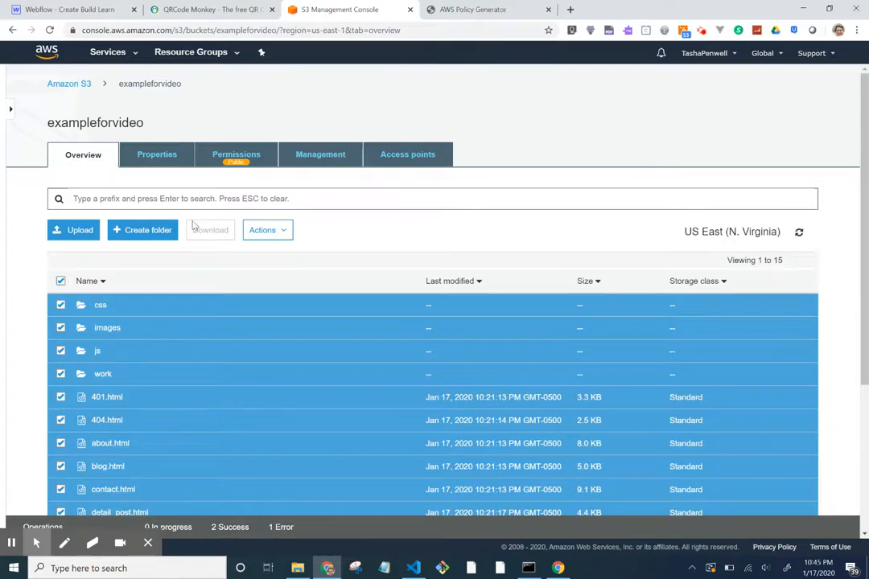
# Open the object URL of index.html and look through the hosted web page.
pyautogui.scroll(-3, 162, 386)
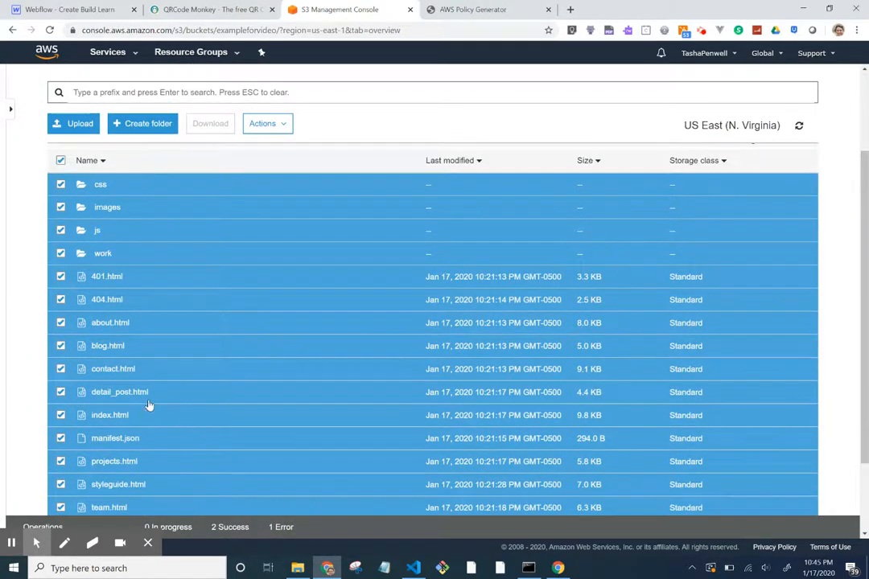
pyautogui.click(110, 414)
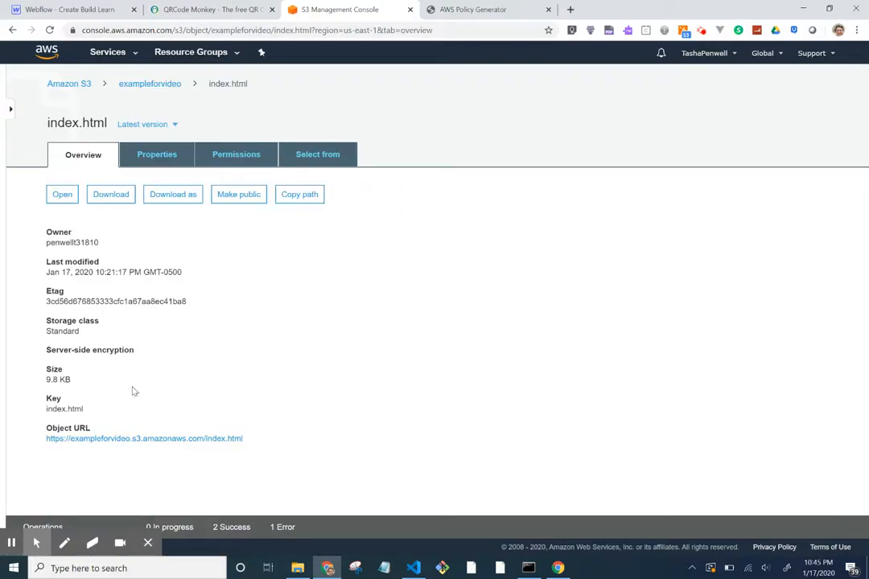
pyautogui.click(118, 450)
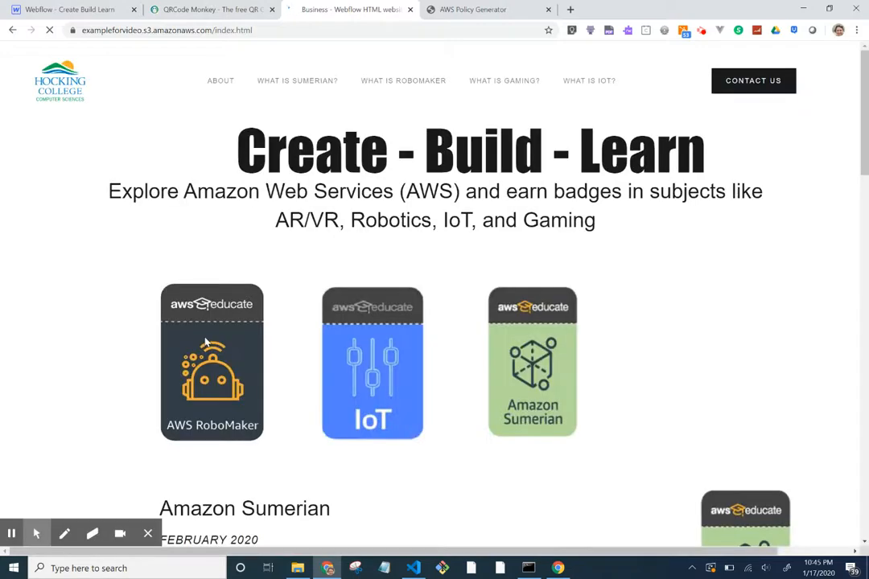
pyautogui.scroll(-2, 231, 373)
pyautogui.scroll(-4, 231, 373)
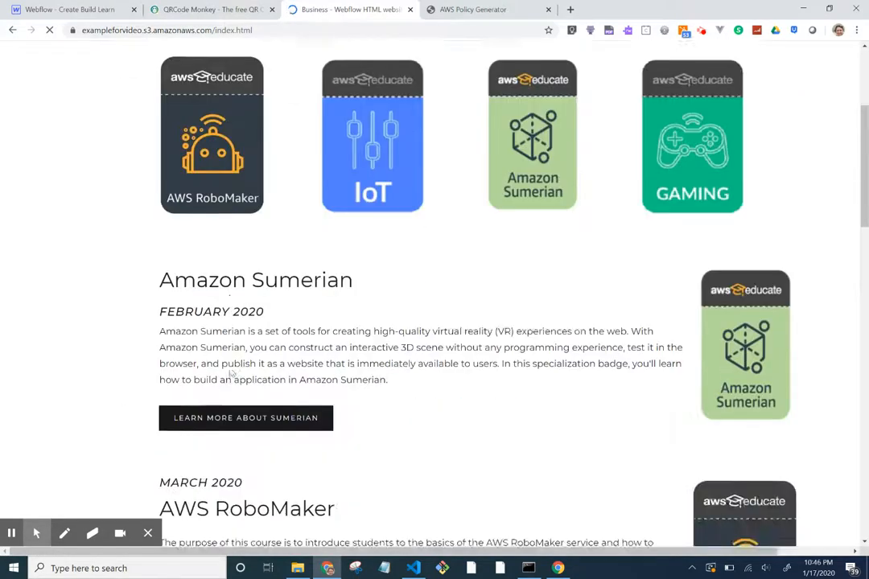
pyautogui.scroll(5, 231, 373)
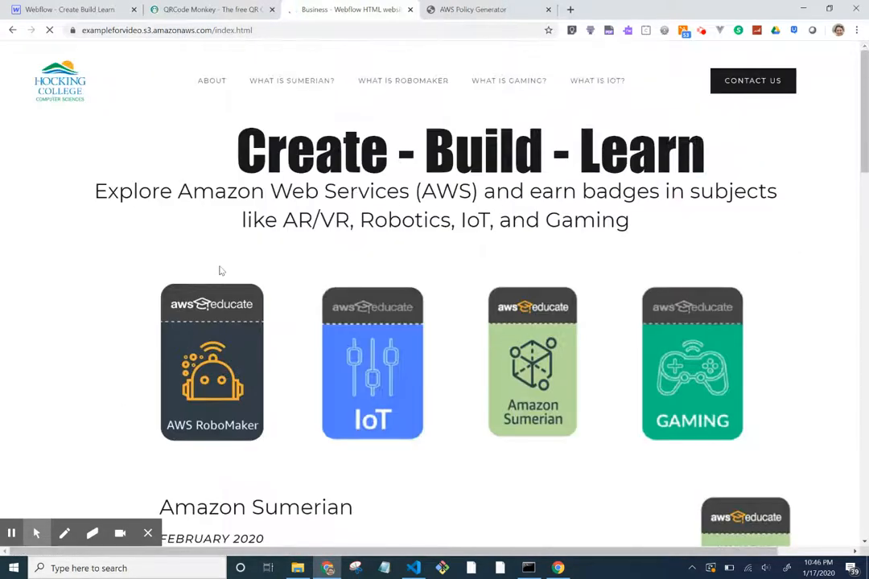
# Switch to the Webflow designer and close the Export Code dialog.
pyautogui.click(50, 12)
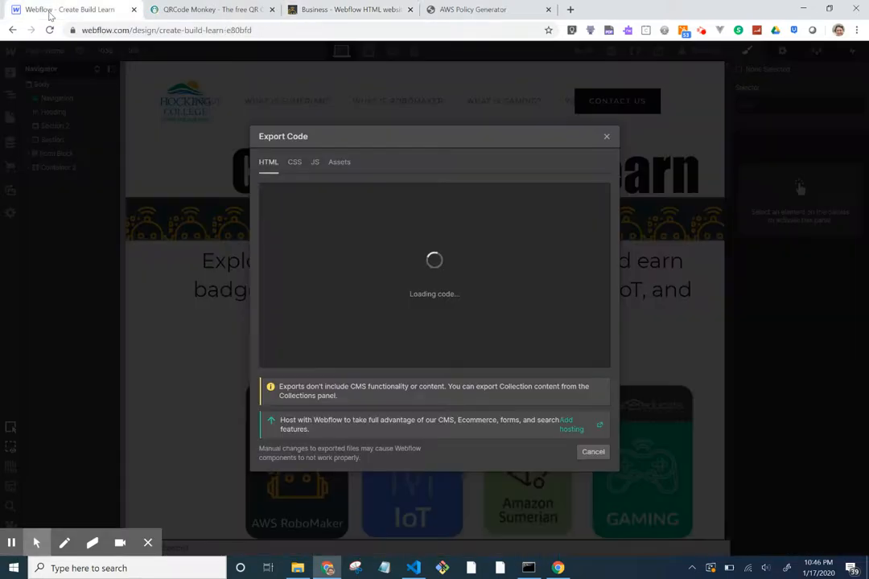
pyautogui.click(606, 138)
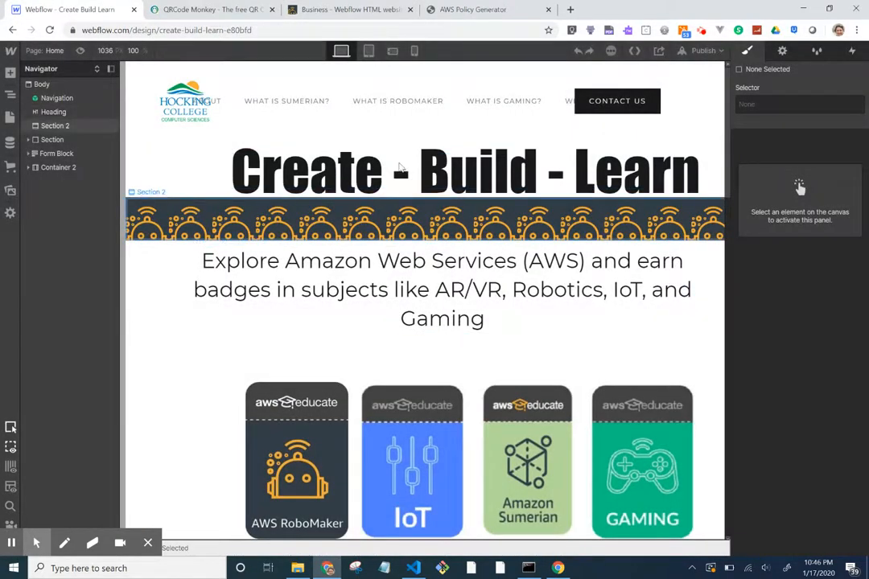
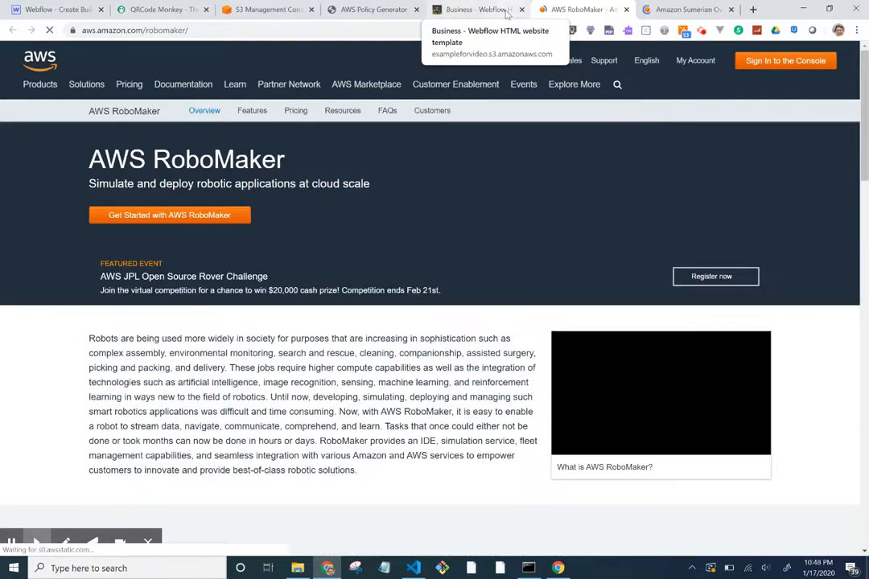
# Test the What is Gaming? navigation link on the hosted page and return to index.html.
pyautogui.click(507, 9)
pyautogui.click(491, 83)
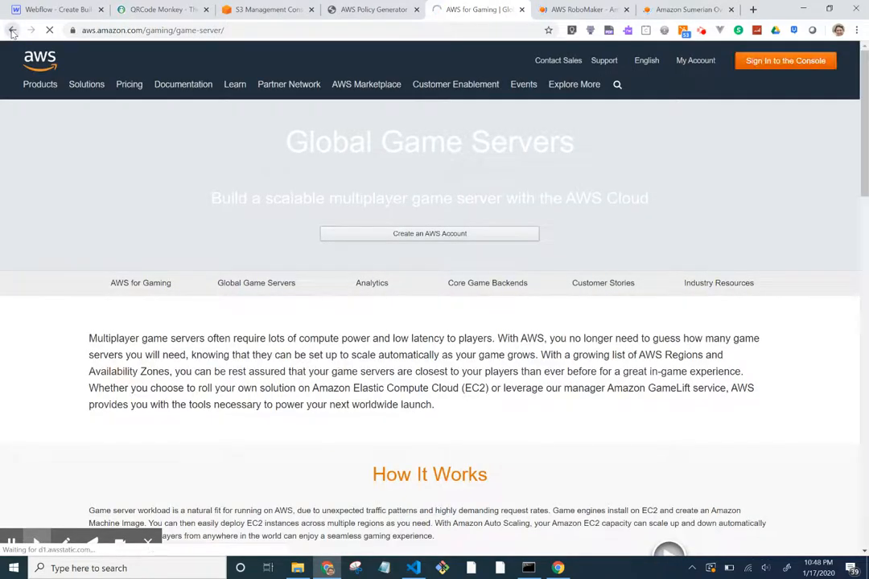
pyautogui.click(12, 30)
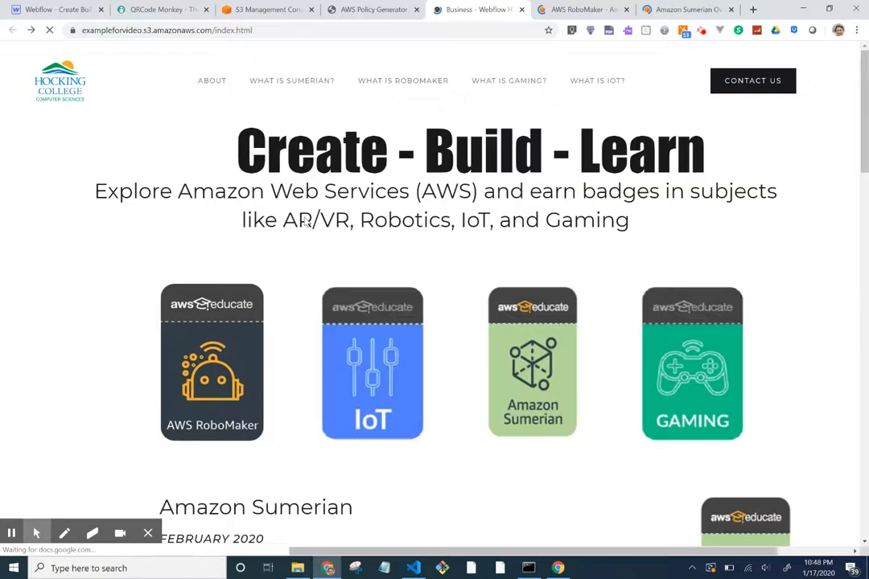
# Examine the hosted page's badge sections and the embedded Create Build Learn registration form.
pyautogui.scroll(-7, 306, 224)
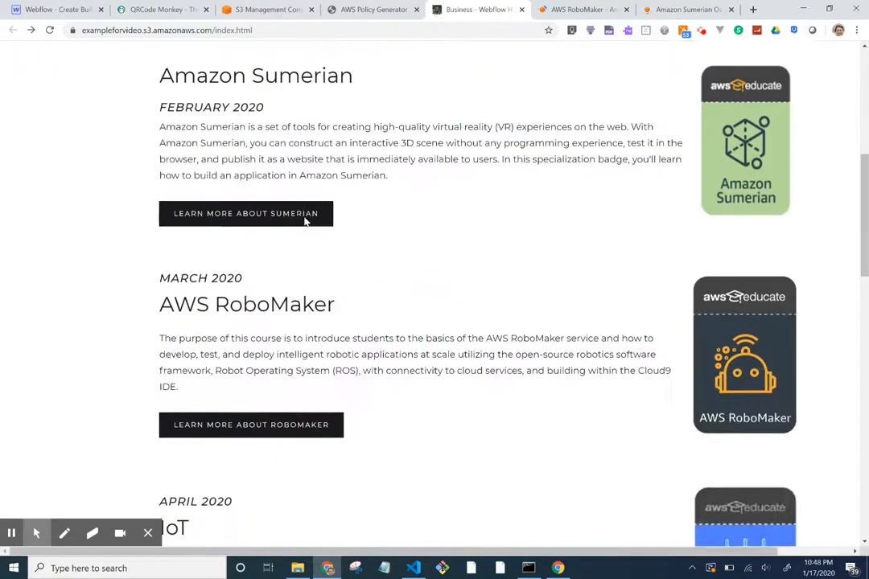
pyautogui.scroll(-9, 306, 224)
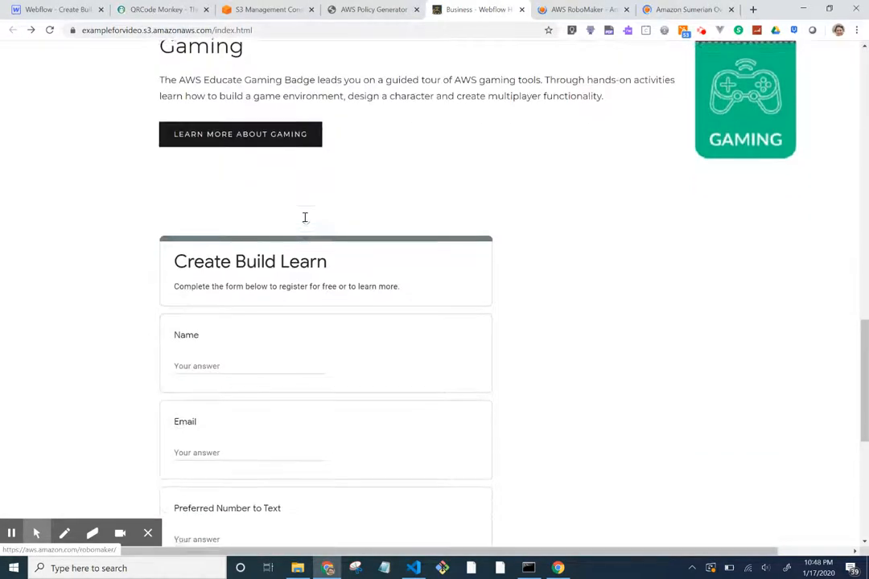
pyautogui.click(563, 10)
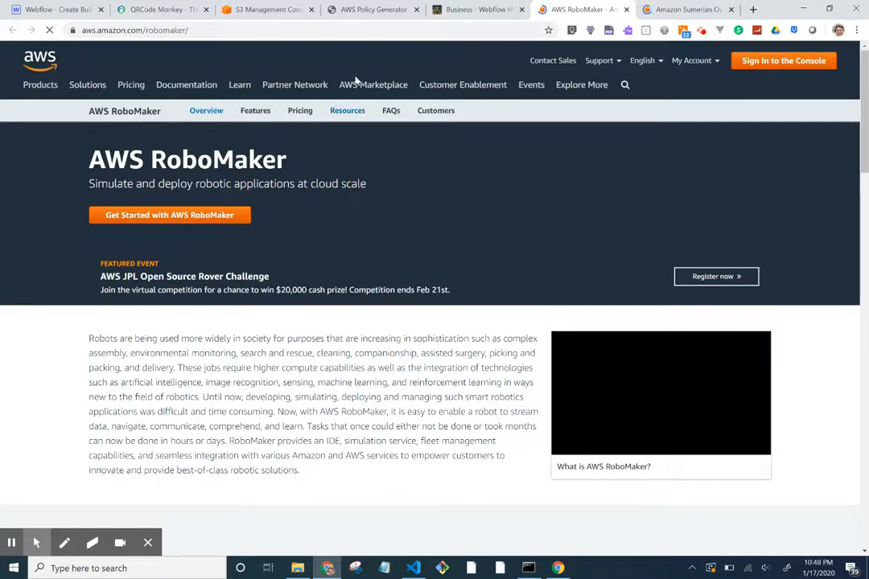
pyautogui.click(479, 13)
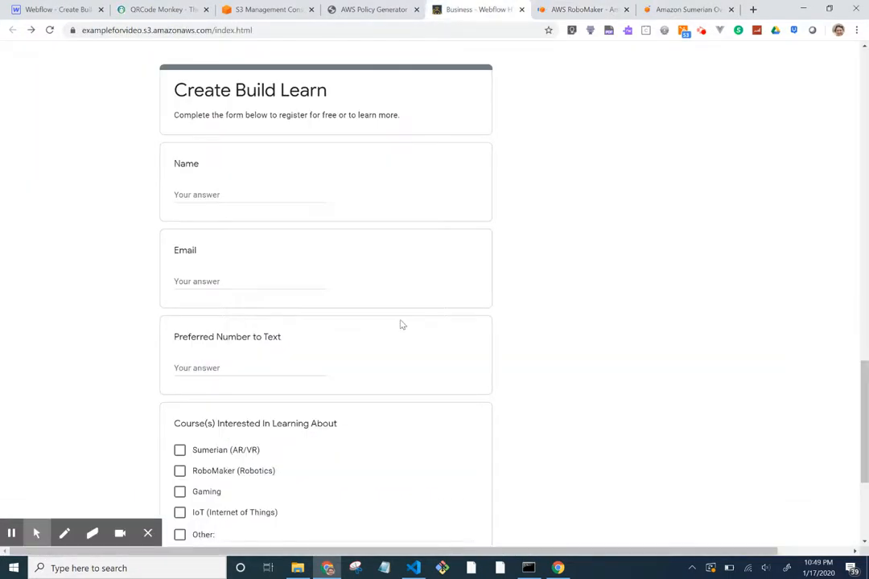
pyautogui.scroll(-3, 401, 324)
pyautogui.scroll(3, 401, 323)
pyautogui.scroll(-1, 401, 324)
pyautogui.scroll(2, 402, 323)
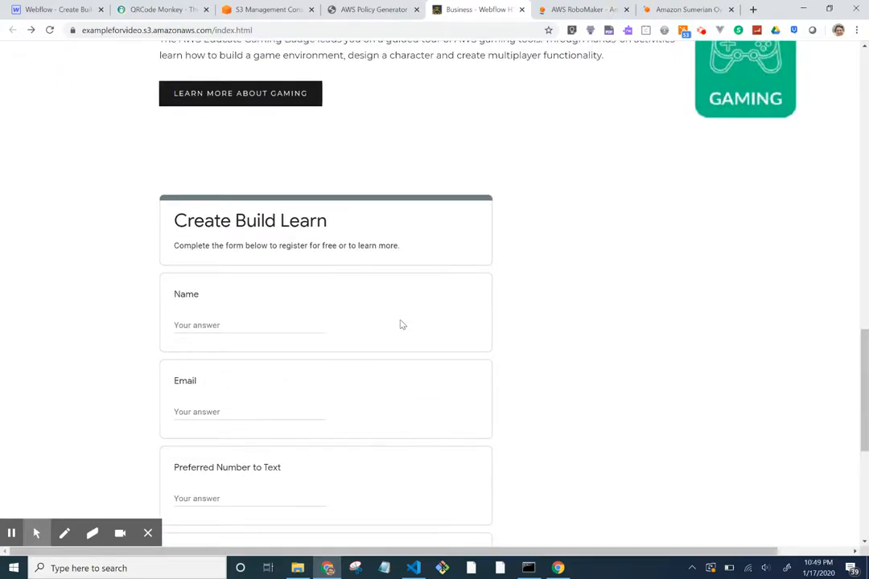
pyautogui.scroll(-5, 403, 324)
pyautogui.scroll(1, 402, 324)
pyautogui.scroll(5, 402, 325)
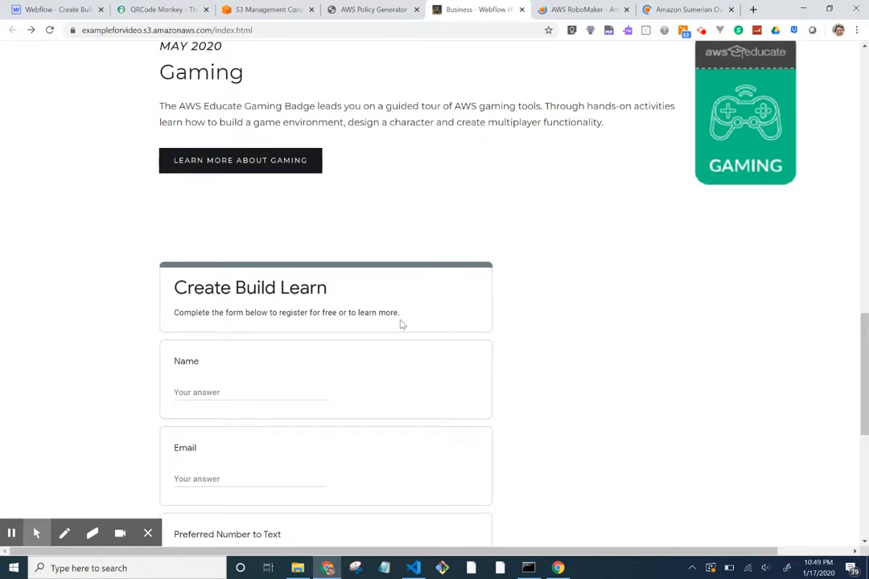
pyautogui.scroll(-2, 402, 324)
pyautogui.scroll(4, 402, 324)
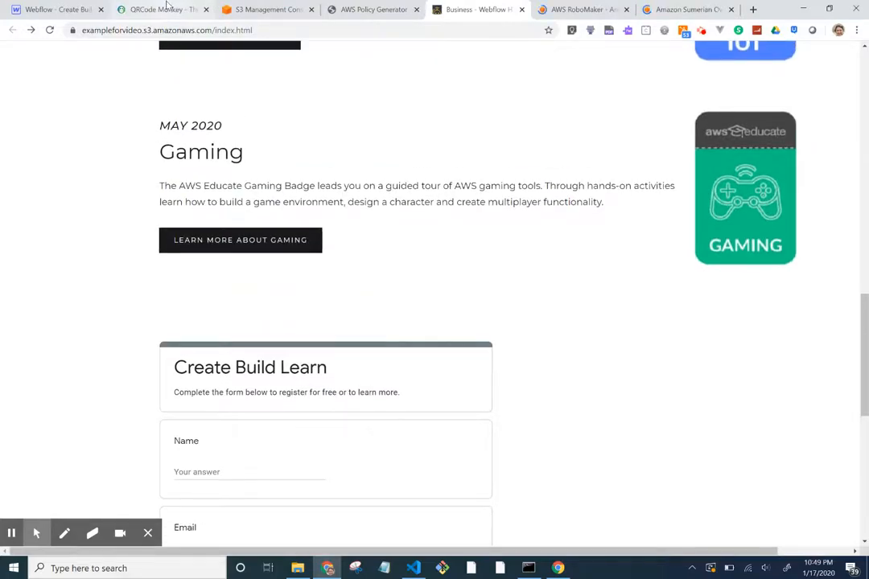
# Switch to the S3 console and open the static website hosting settings in the exampleforvideo bucket's properties.
pyautogui.click(254, 12)
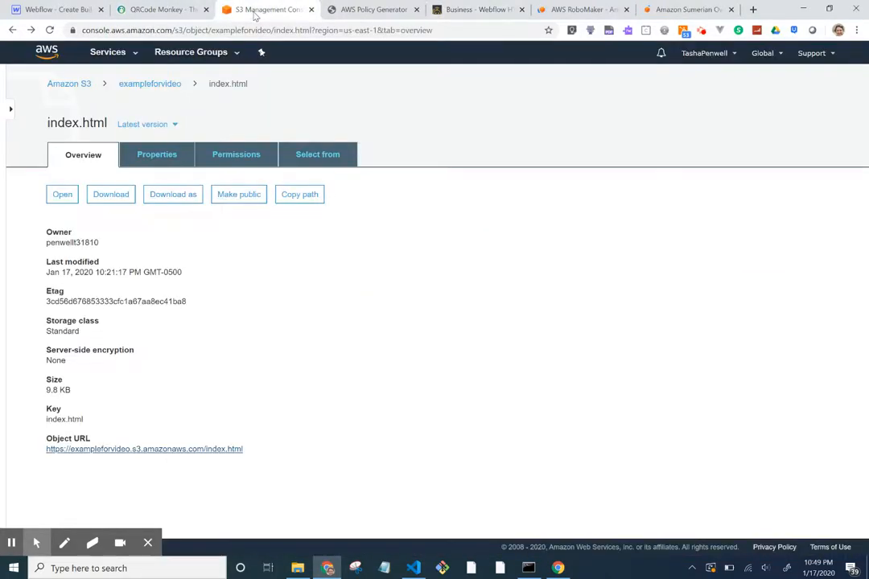
pyautogui.click(152, 83)
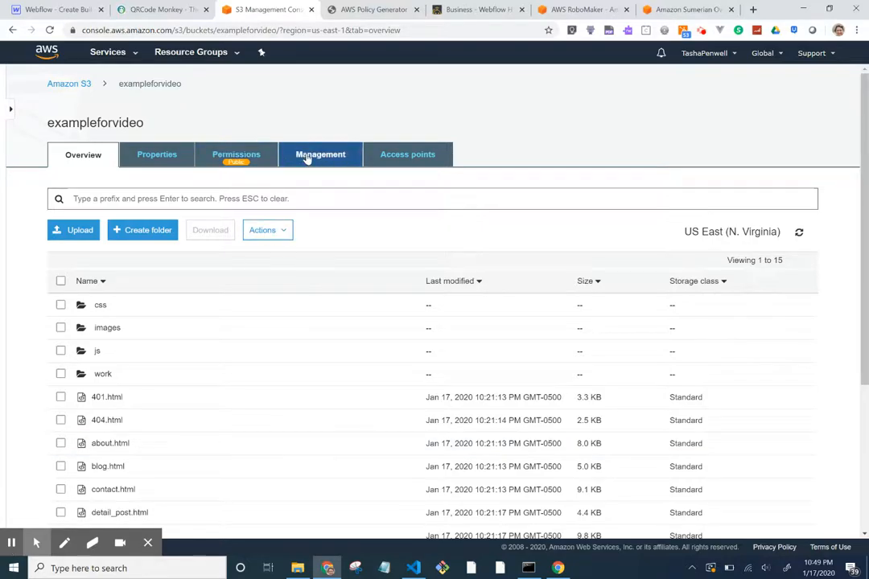
pyautogui.click(179, 156)
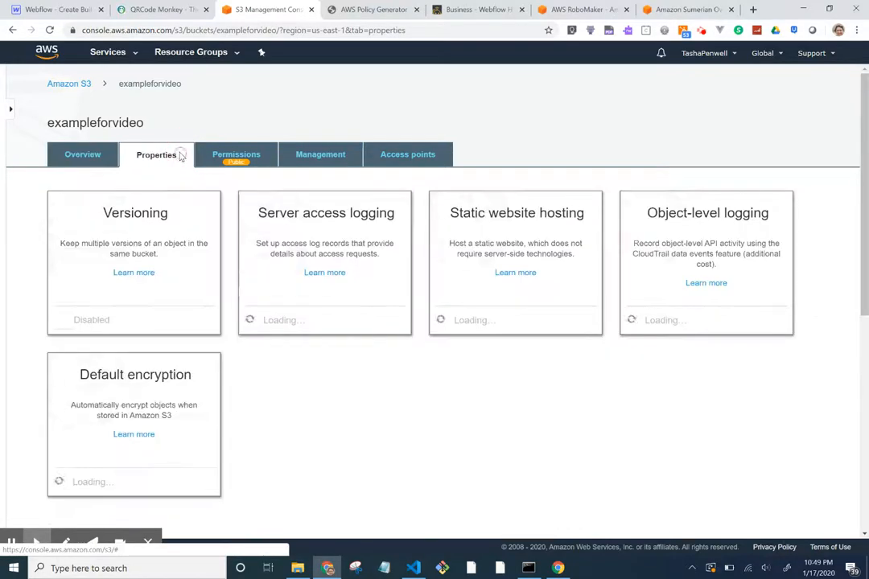
pyautogui.click(535, 218)
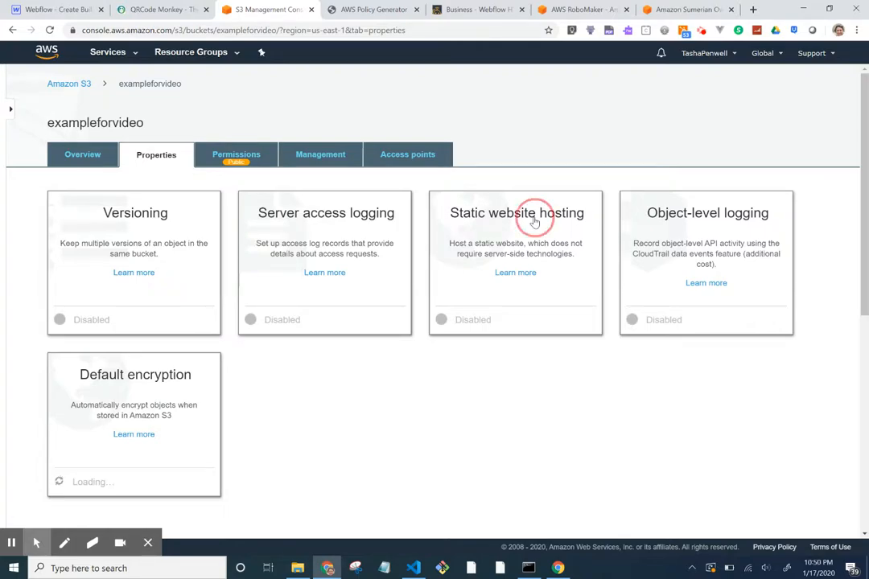
pyautogui.click(526, 221)
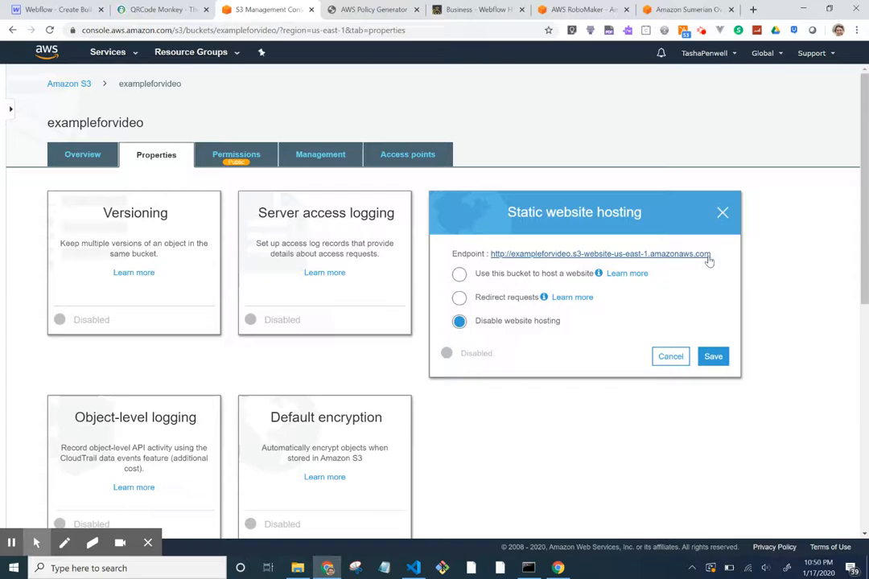
# Choose to use this bucket to host a website, with index.html as the index document.
pyautogui.click(458, 275)
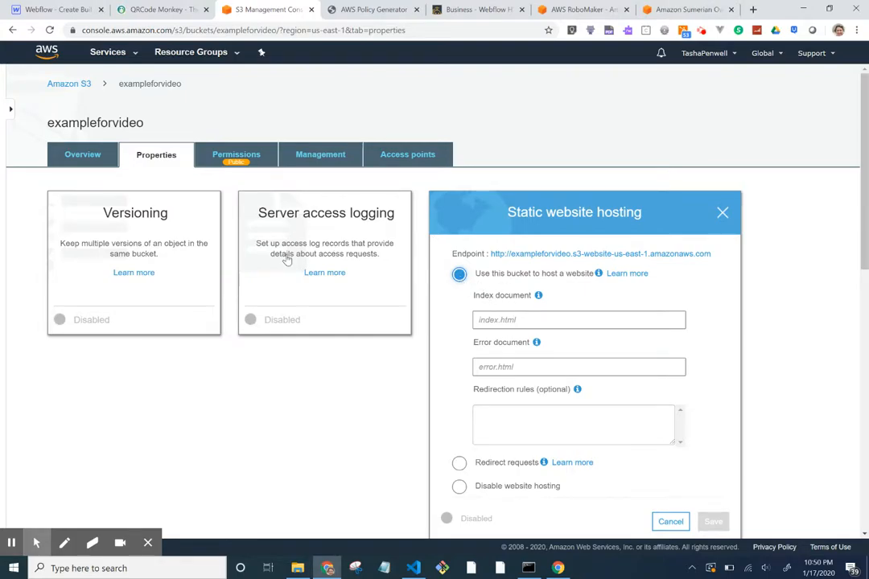
pyautogui.click(523, 319)
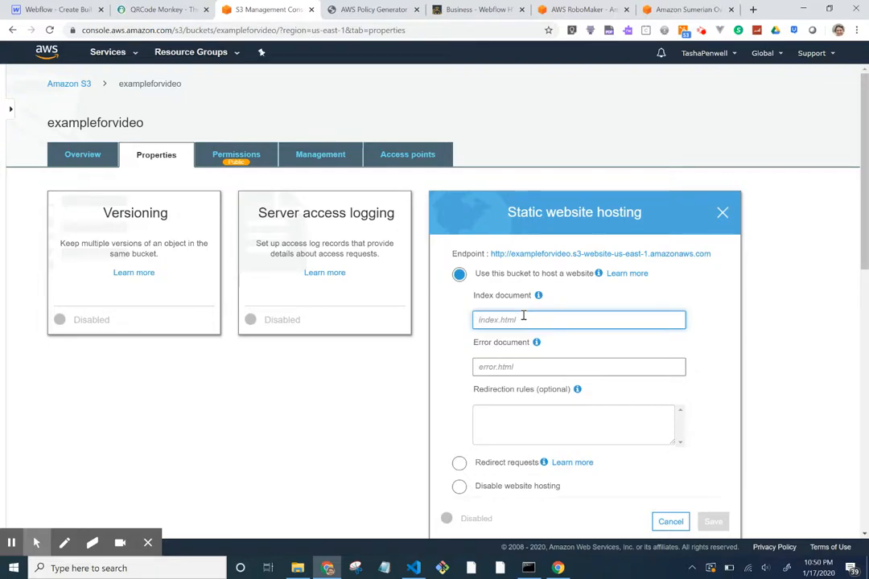
pyautogui.write('index.html')
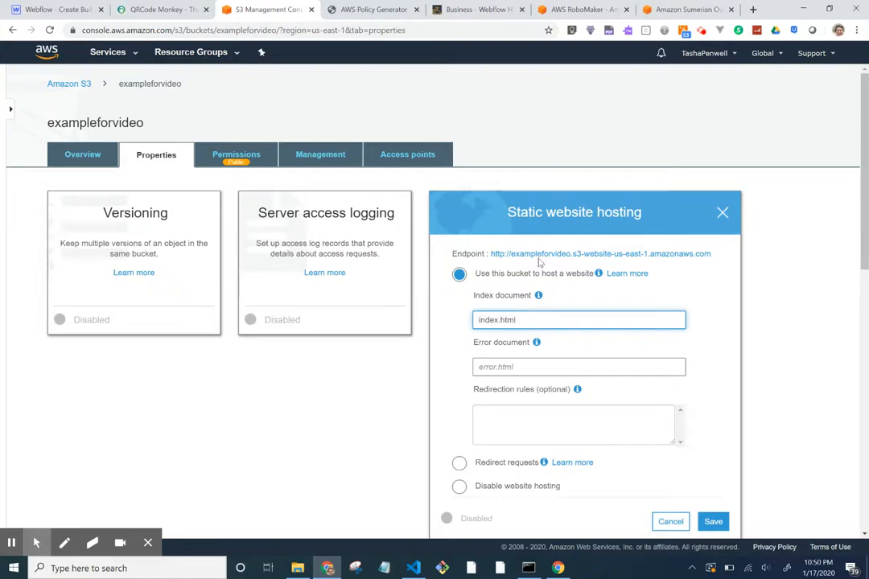
# Check the index.html part of the hosted page's address and return to the static website hosting settings.
pyautogui.click(489, 10)
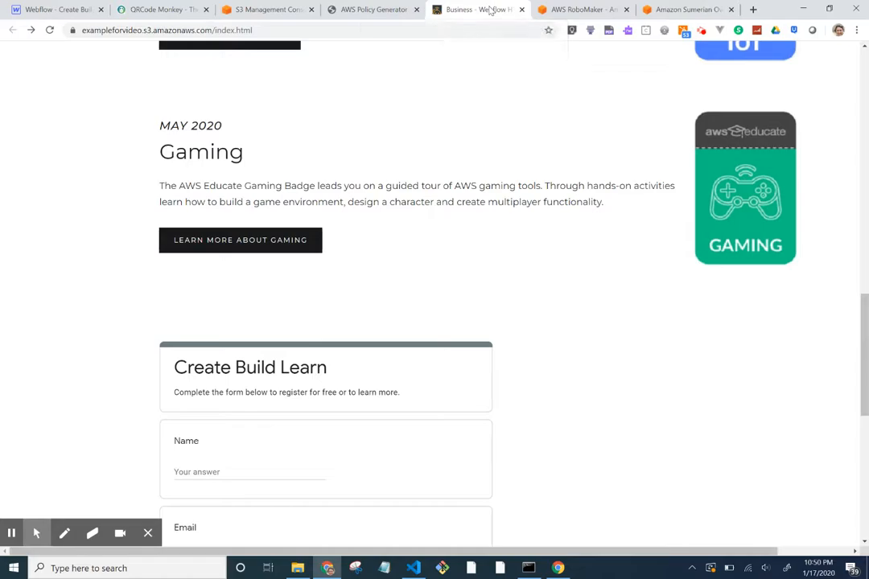
pyautogui.click(272, 32)
pyautogui.moveTo(273, 32); pyautogui.dragTo(215, 30)
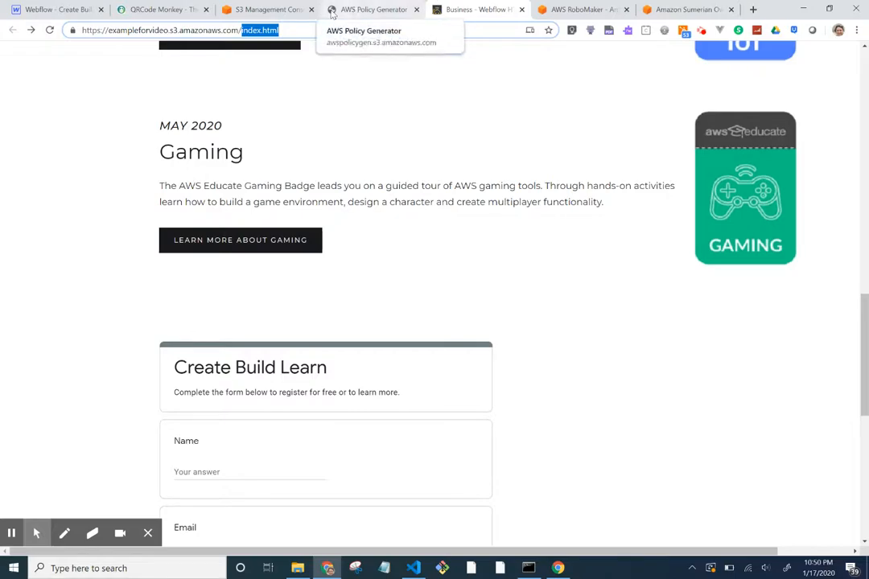
pyautogui.click(274, 11)
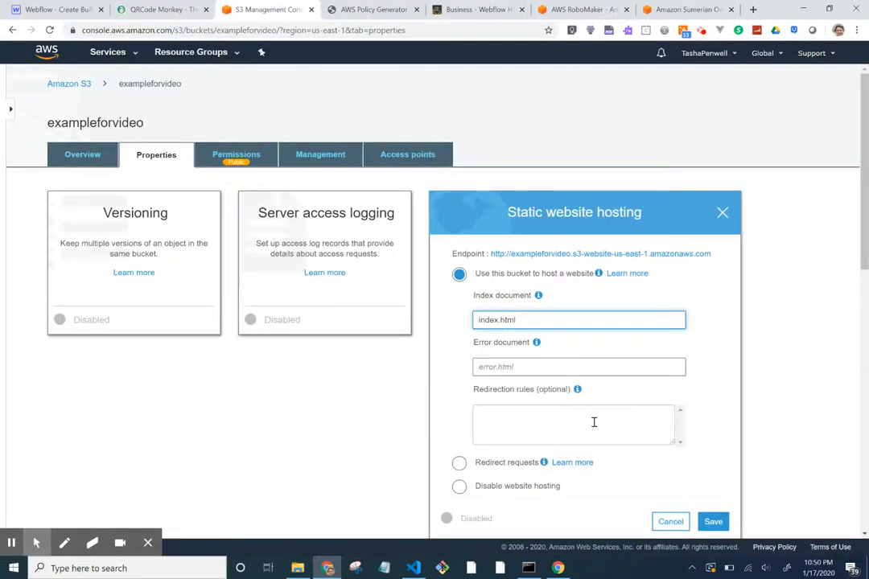
# Leave the error document blank and save the static website hosting settings.
pyautogui.click(559, 368)
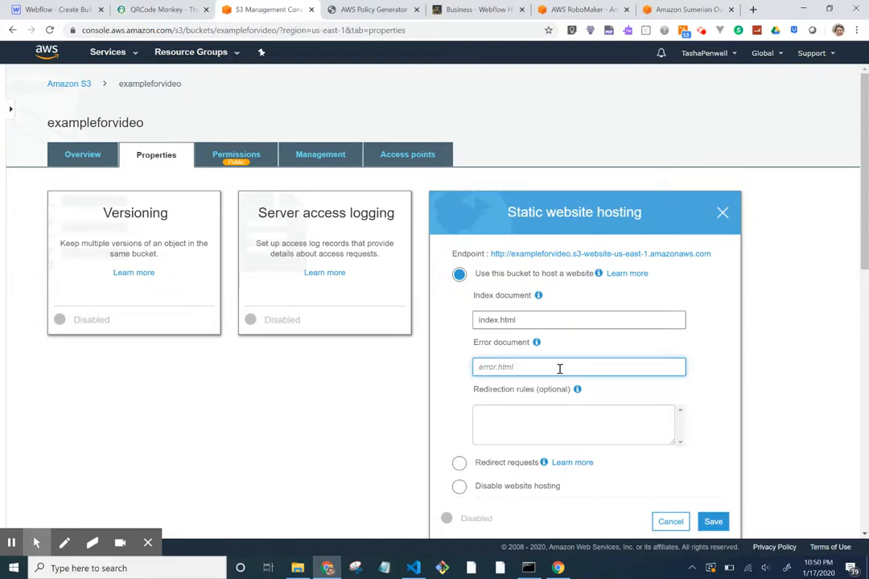
pyautogui.scroll(-2, 560, 370)
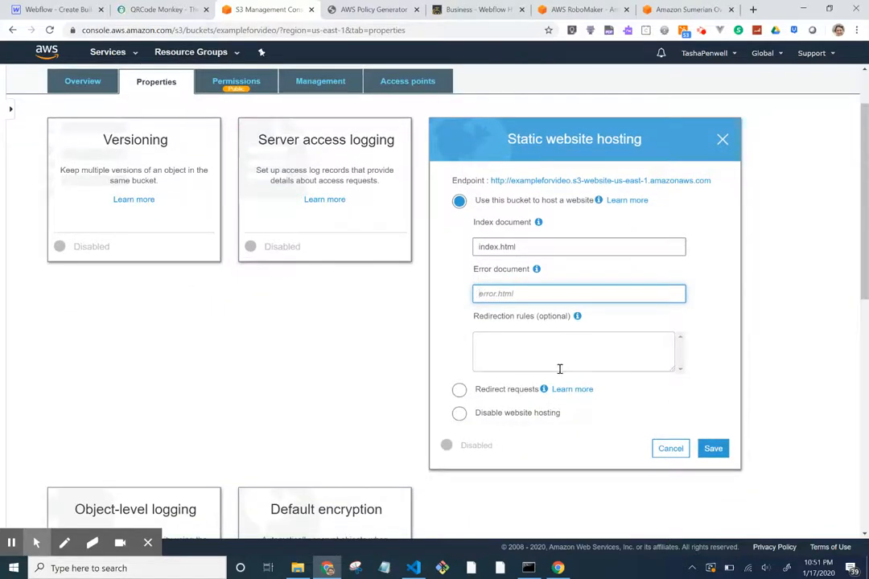
pyautogui.scroll(-1, 560, 368)
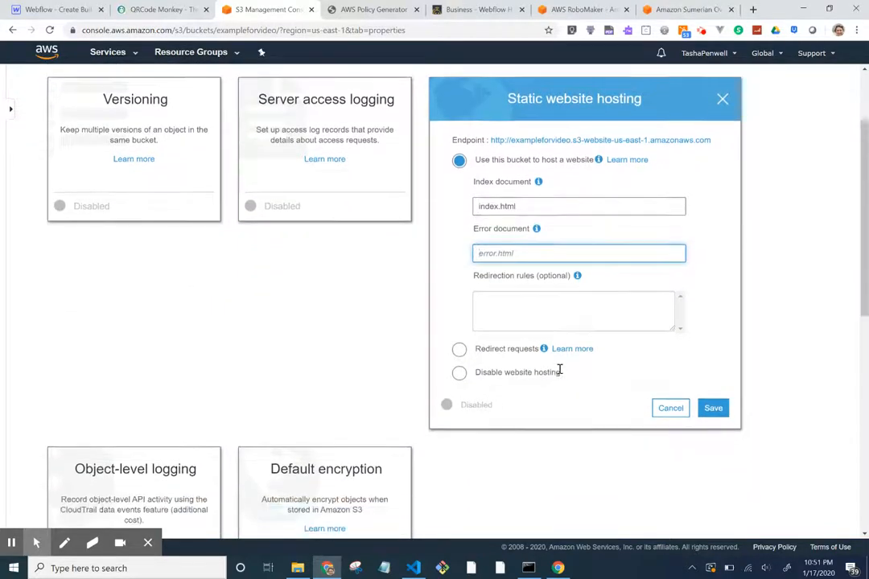
pyautogui.click(713, 410)
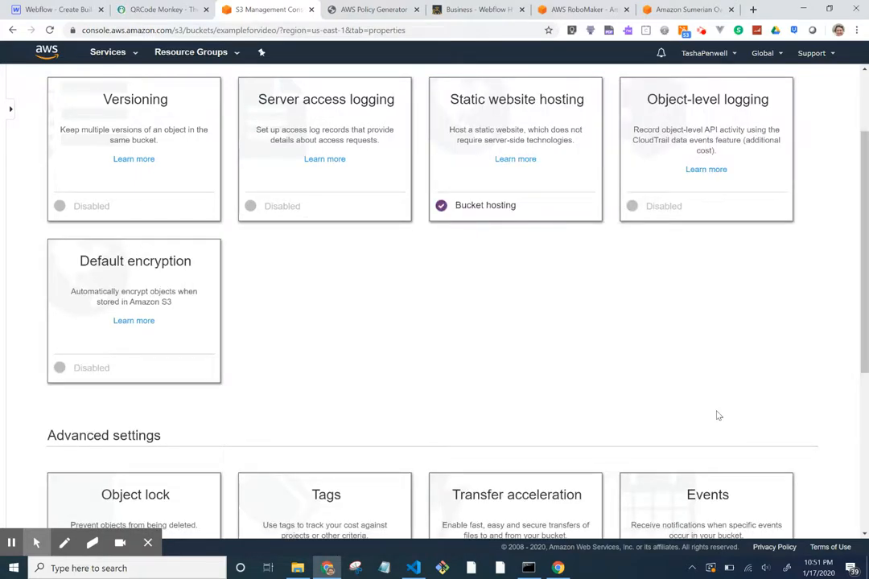
# Reopen the static website hosting settings and open the bucket's website endpoint.
pyautogui.scroll(1, 522, 122)
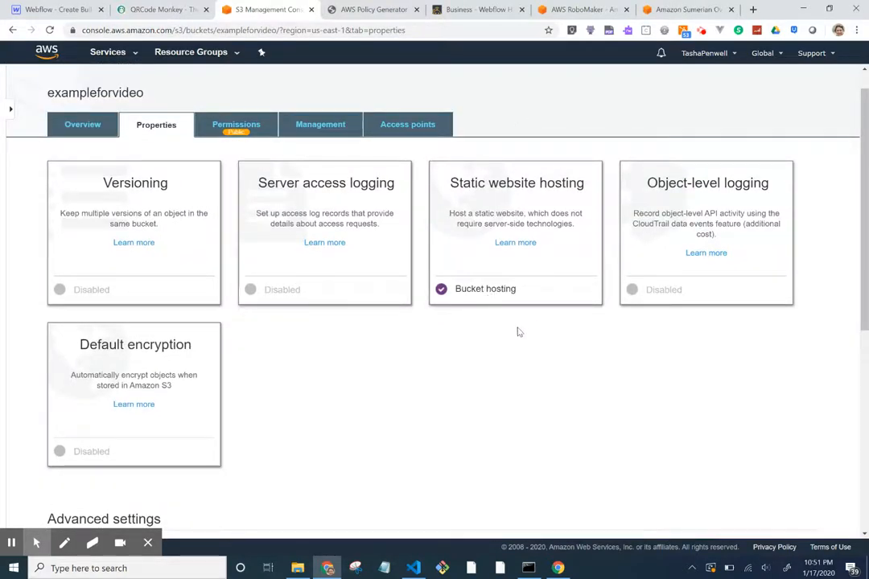
pyautogui.click(506, 186)
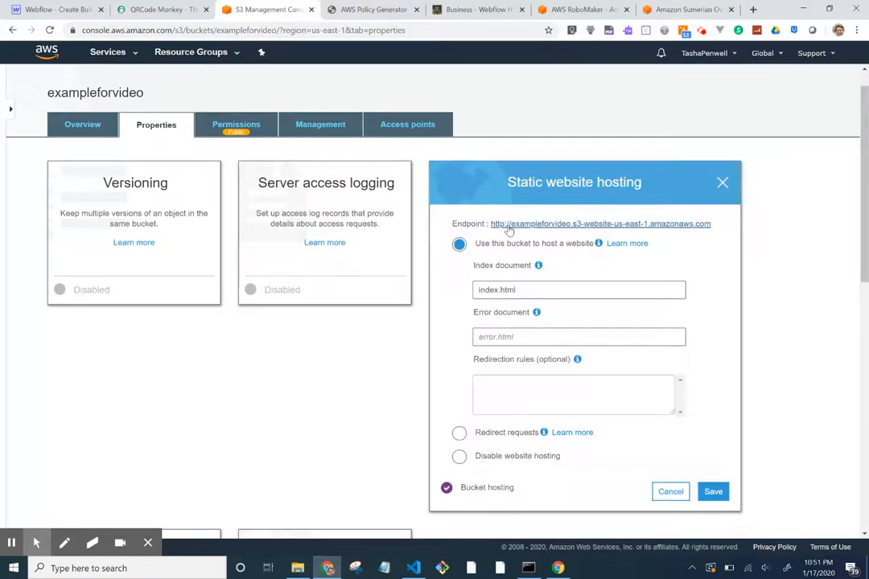
pyautogui.click(509, 228)
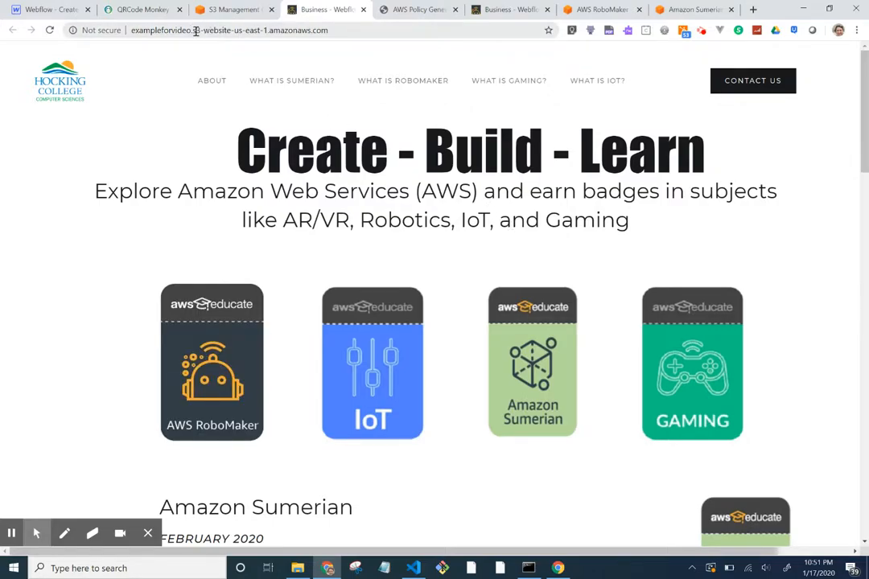
# Examine the bucket name, s3, website and region parts of the endpoint address, and return to the static website hosting settings.
pyautogui.moveTo(192, 30); pyautogui.dragTo(112, 35)
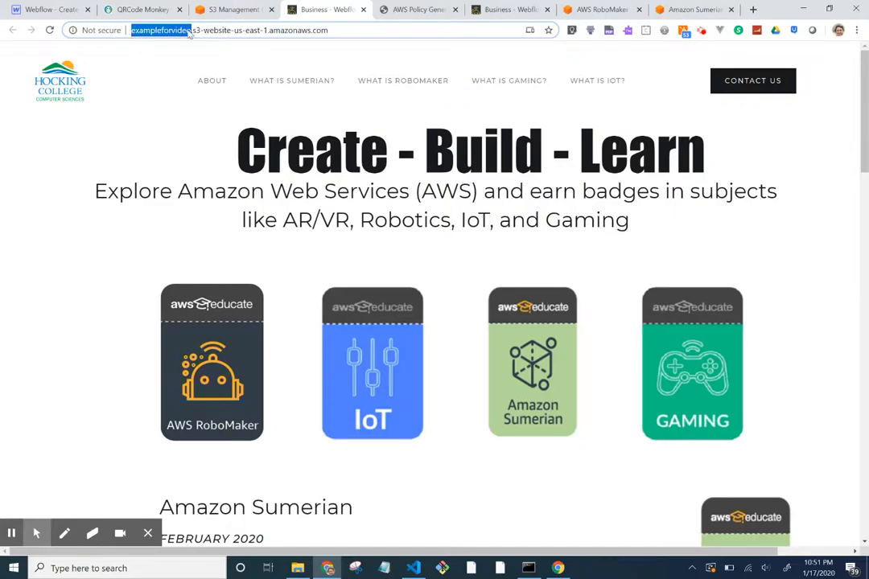
pyautogui.moveTo(204, 31); pyautogui.dragTo(191, 31)
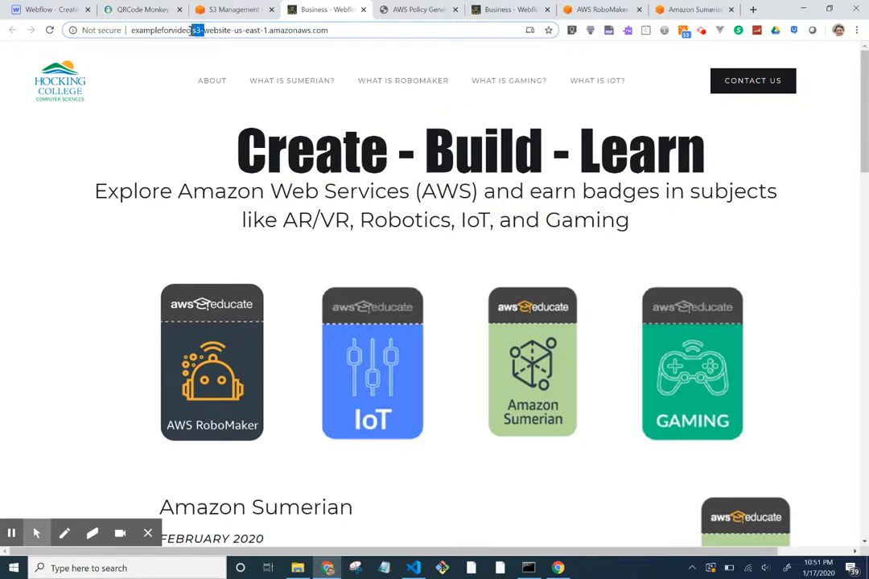
pyautogui.click(232, 31)
pyautogui.moveTo(233, 31); pyautogui.dragTo(207, 30)
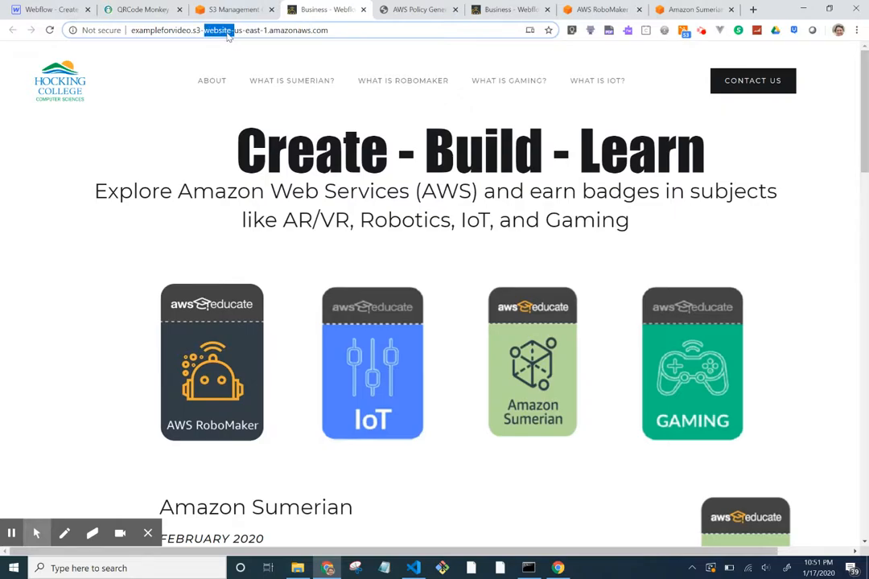
pyautogui.click(266, 30)
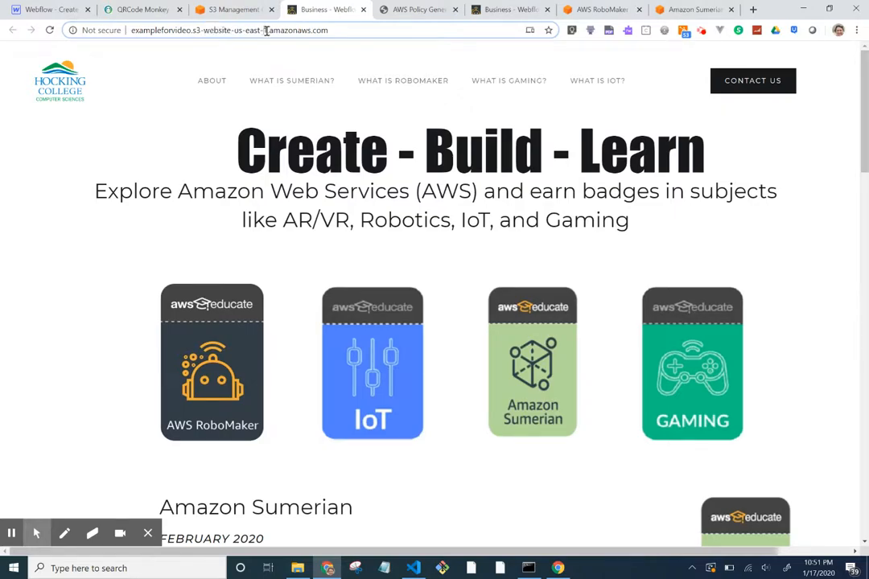
pyautogui.moveTo(269, 30); pyautogui.dragTo(236, 32)
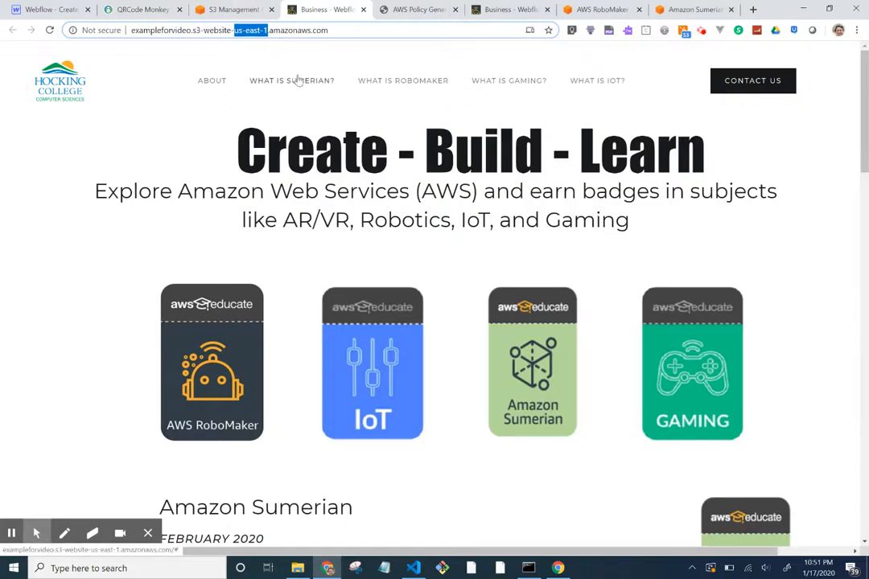
pyautogui.click(329, 53)
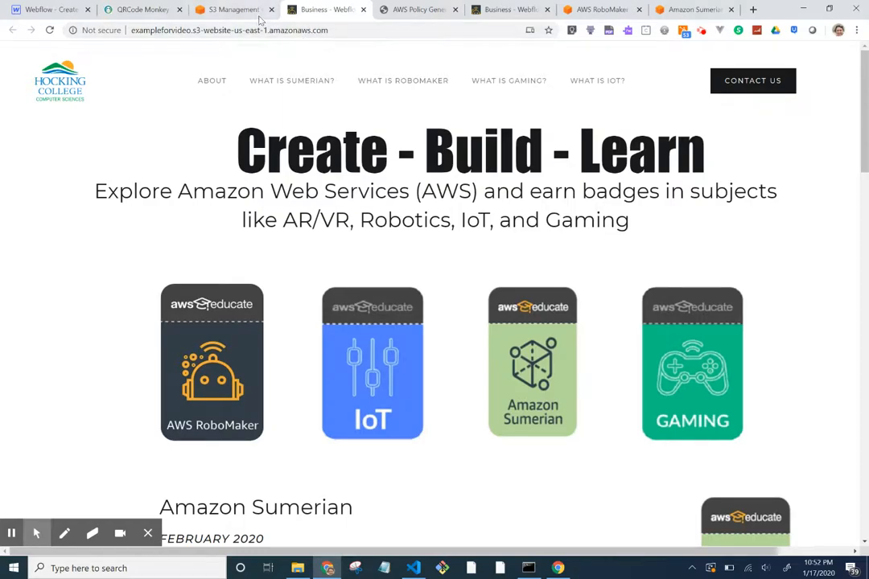
pyautogui.click(235, 10)
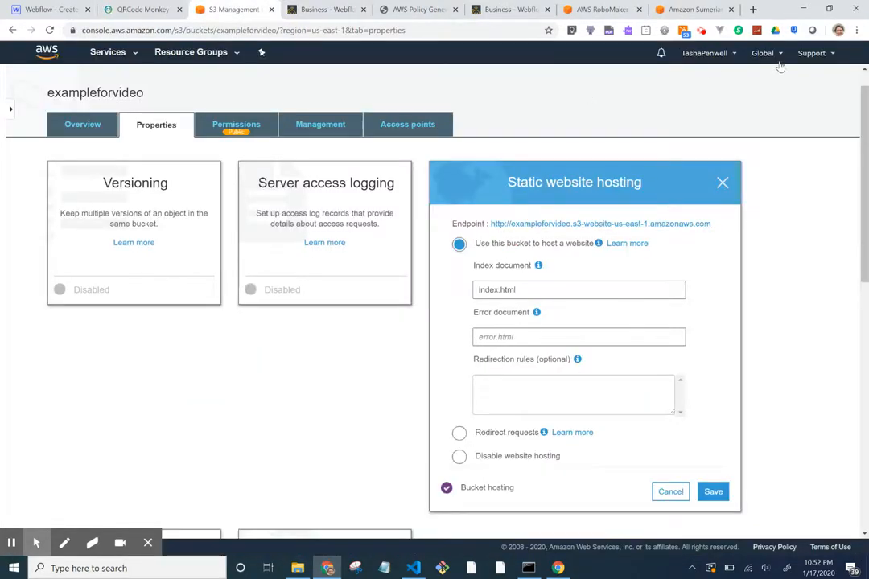
# Close the static website hosting settings and look through the files in the exampleforvideo bucket's overview.
pyautogui.click(723, 183)
pyautogui.click(82, 126)
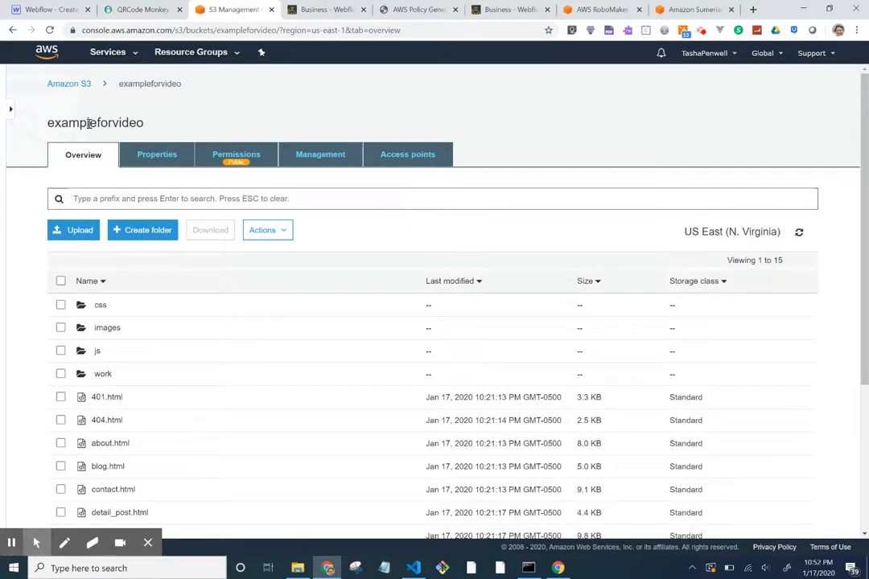
pyautogui.scroll(-2, 186, 294)
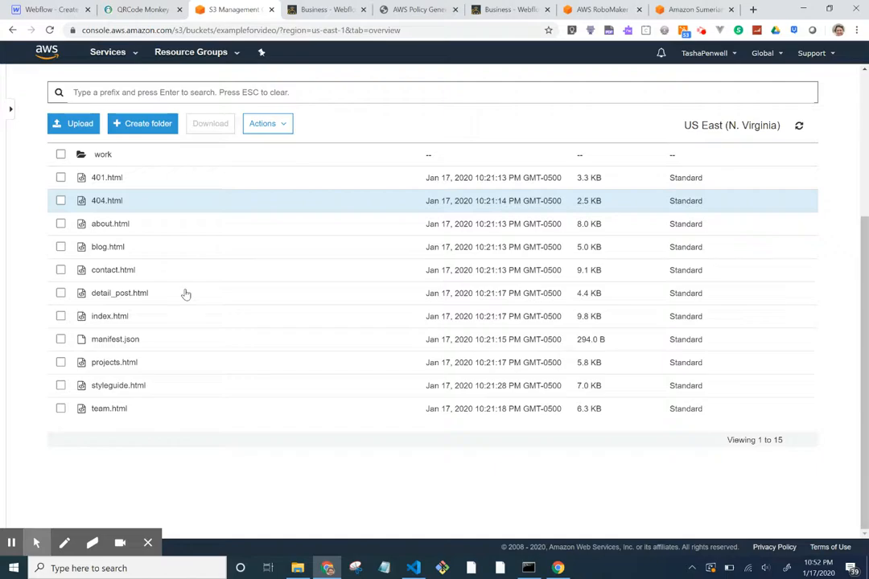
pyautogui.scroll(4, 186, 294)
# Return to the list of S3 buckets and examine the region choices offered by the console's Global region selector.
pyautogui.click(57, 88)
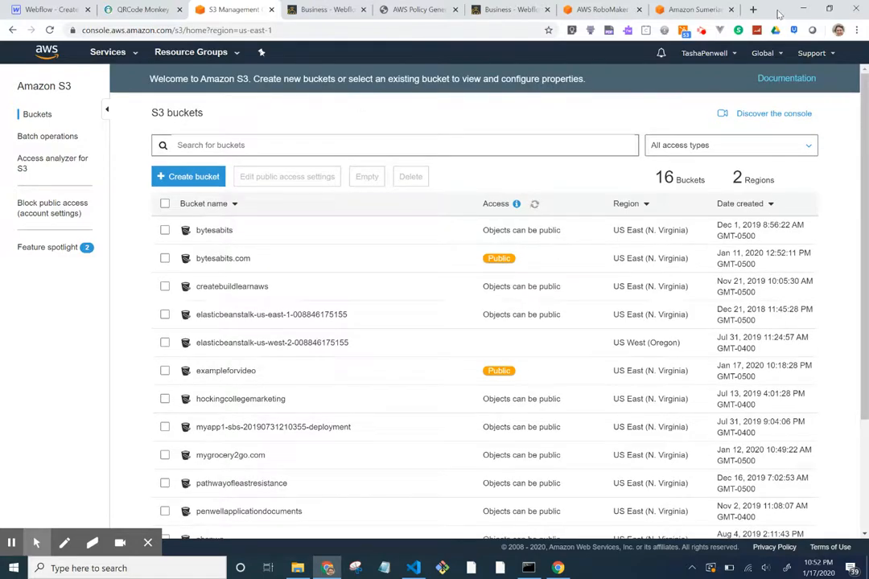
pyautogui.click(780, 56)
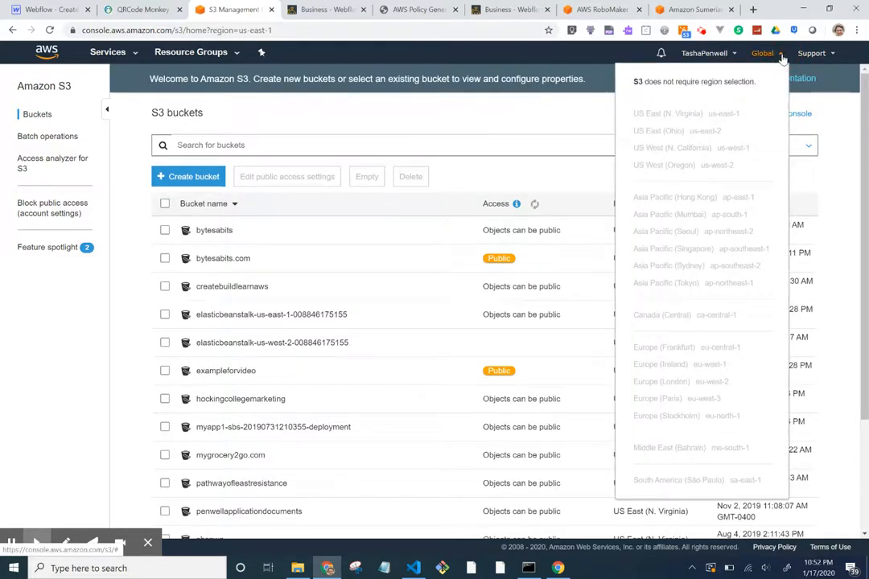
pyautogui.click(780, 56)
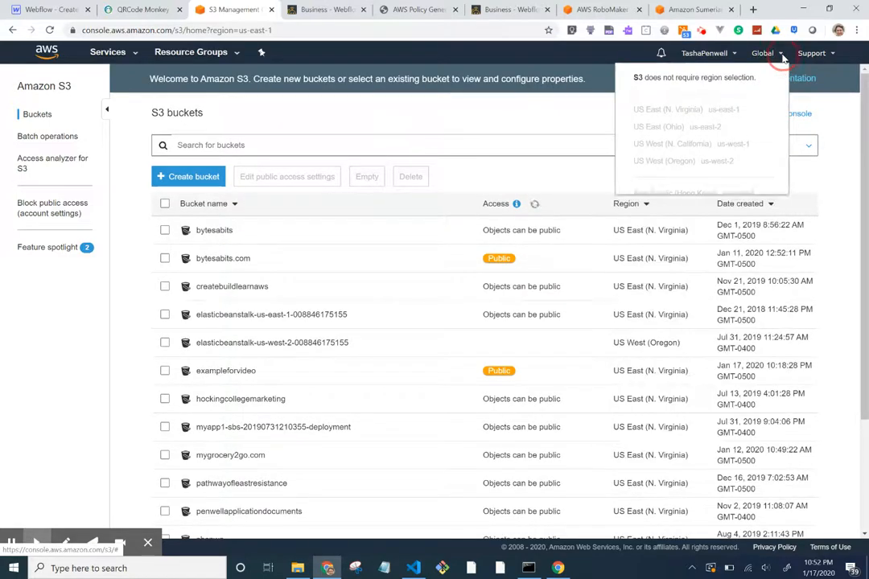
pyautogui.click(779, 56)
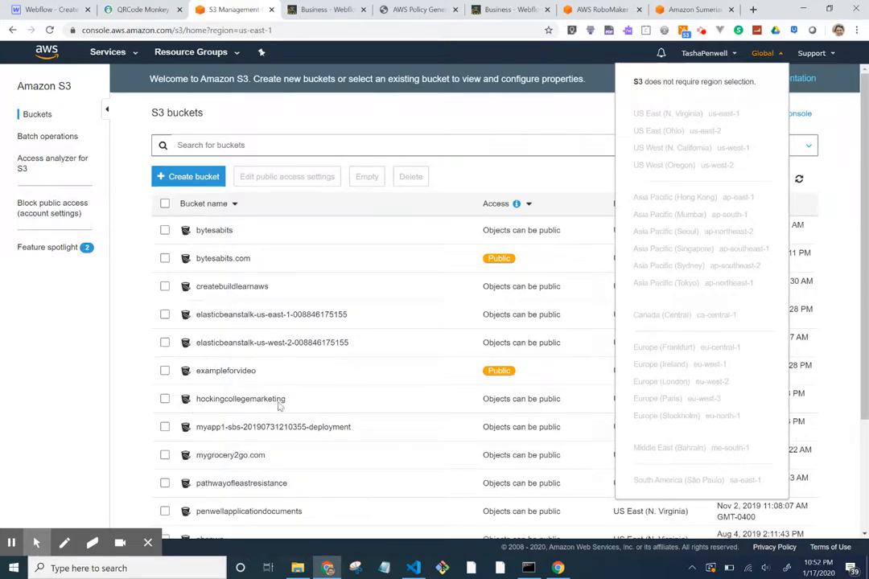
pyautogui.click(80, 368)
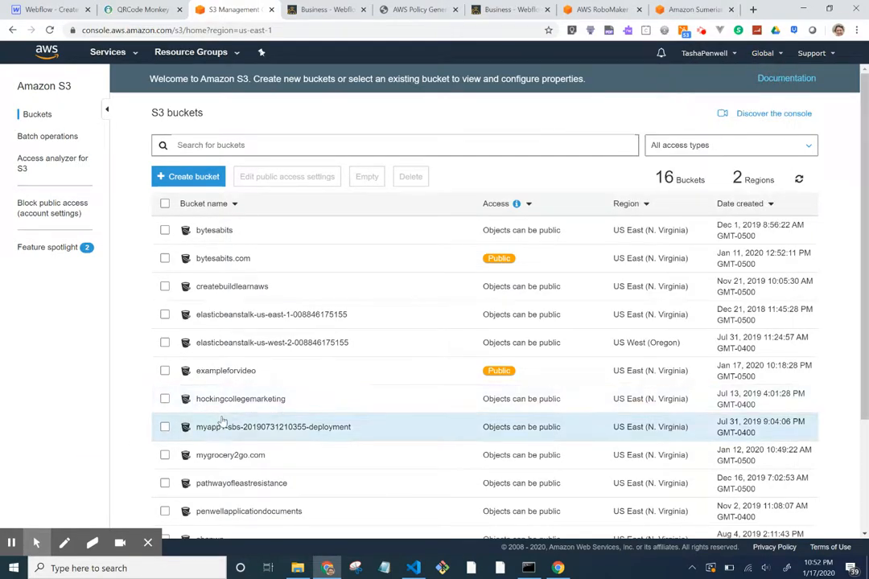
# Open the exampleforvideo bucket from the bucket list and look through its folders and HTML files.
pyautogui.scroll(-1, 223, 420)
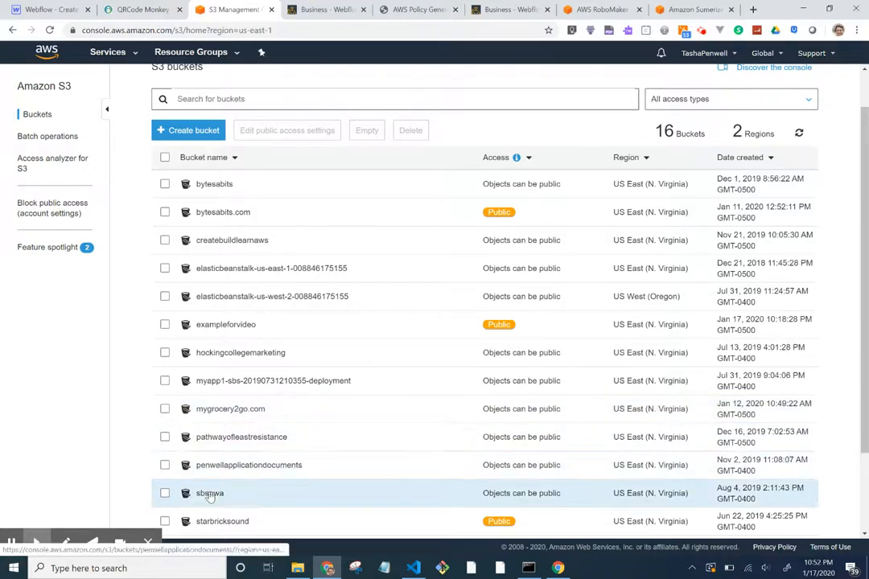
pyautogui.click(231, 326)
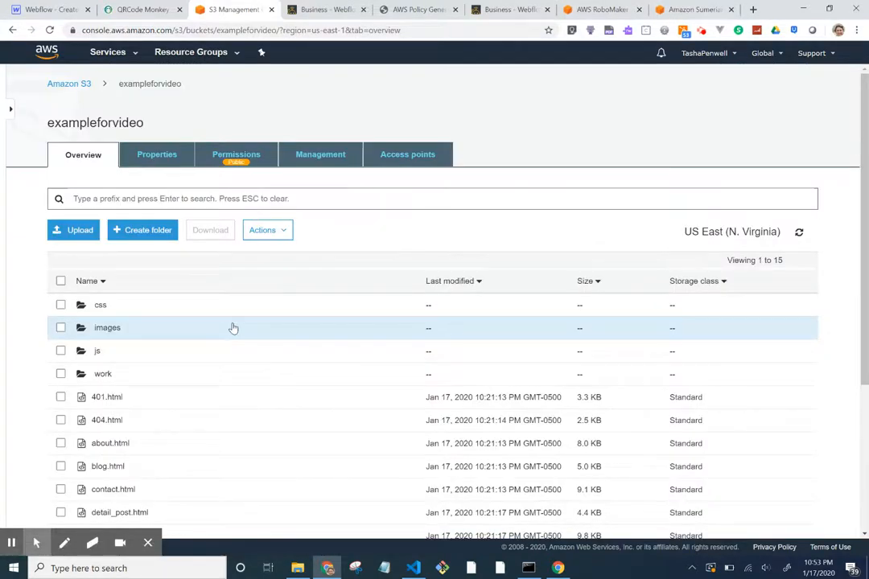
pyautogui.scroll(-3, 232, 328)
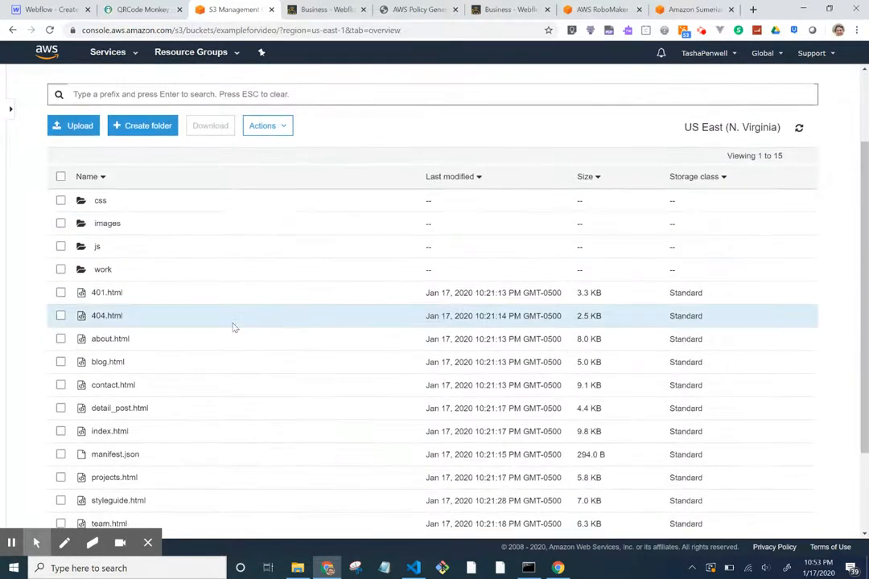
pyautogui.scroll(2, 232, 328)
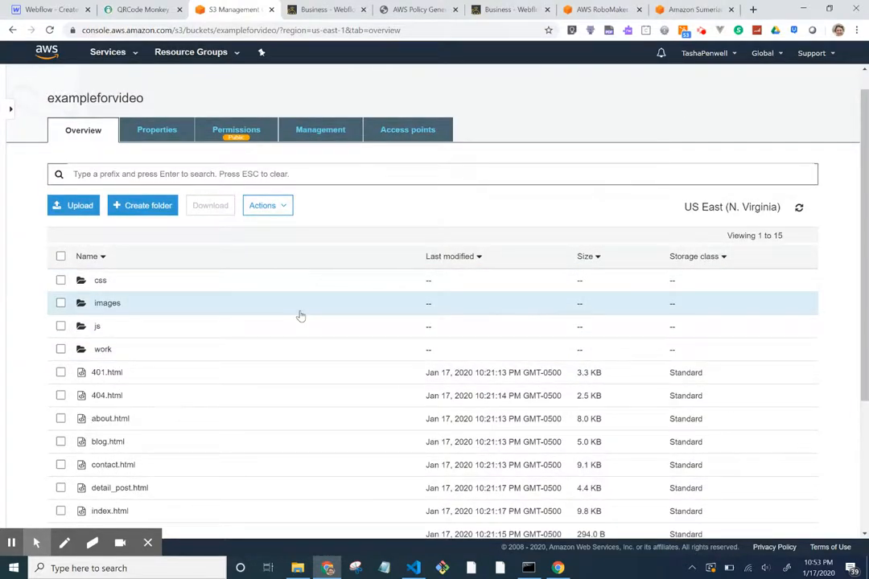
pyautogui.scroll(1, 300, 317)
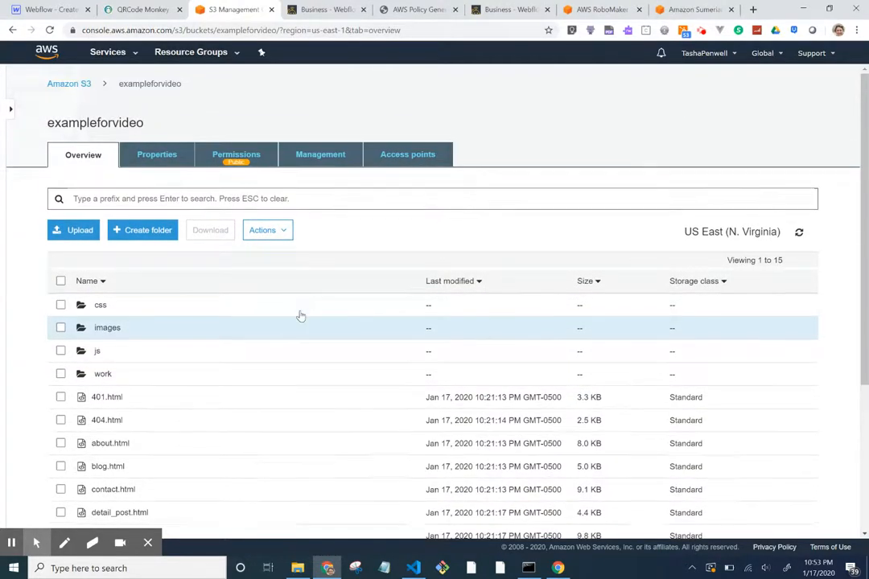
# Compare the index.html object address with the website endpoint, examine its us-east-1 region part, and return to the bucket.
pyautogui.click(501, 14)
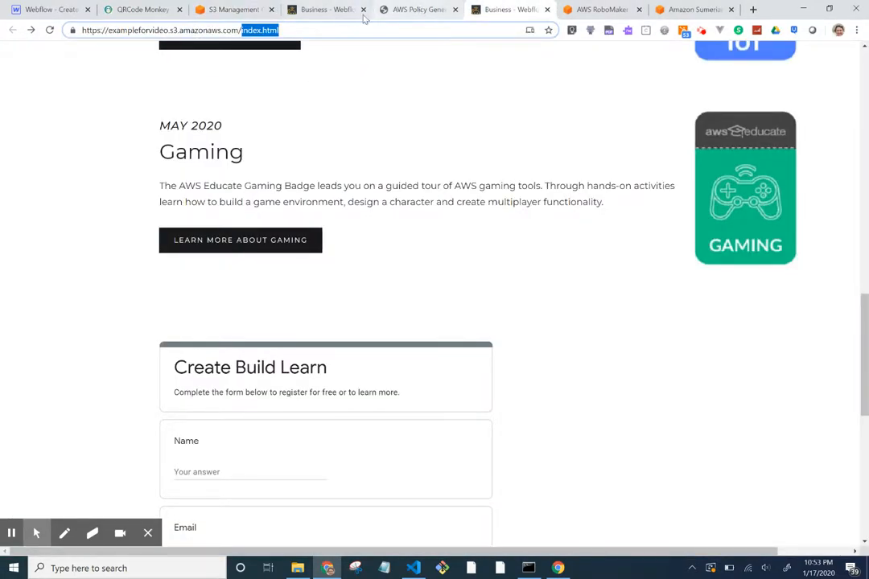
pyautogui.click(336, 15)
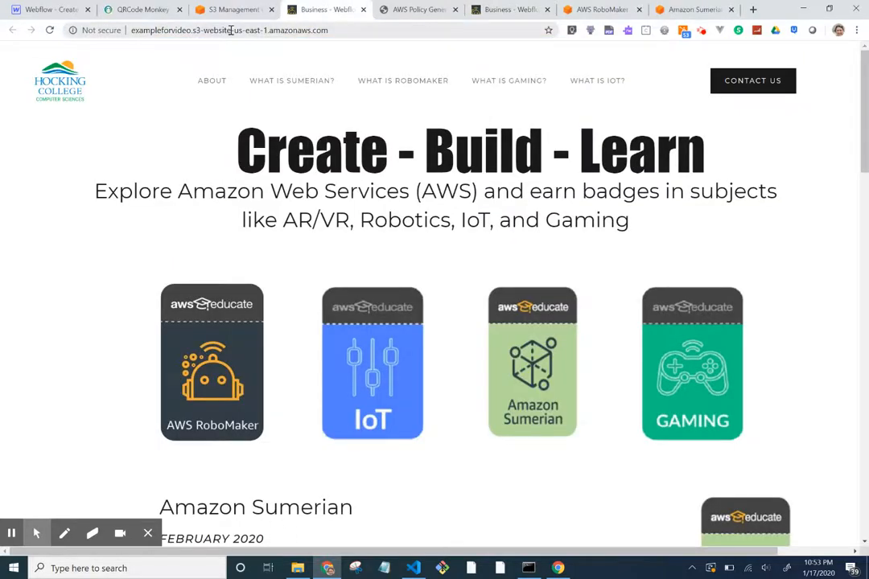
pyautogui.moveTo(271, 30); pyautogui.dragTo(233, 30)
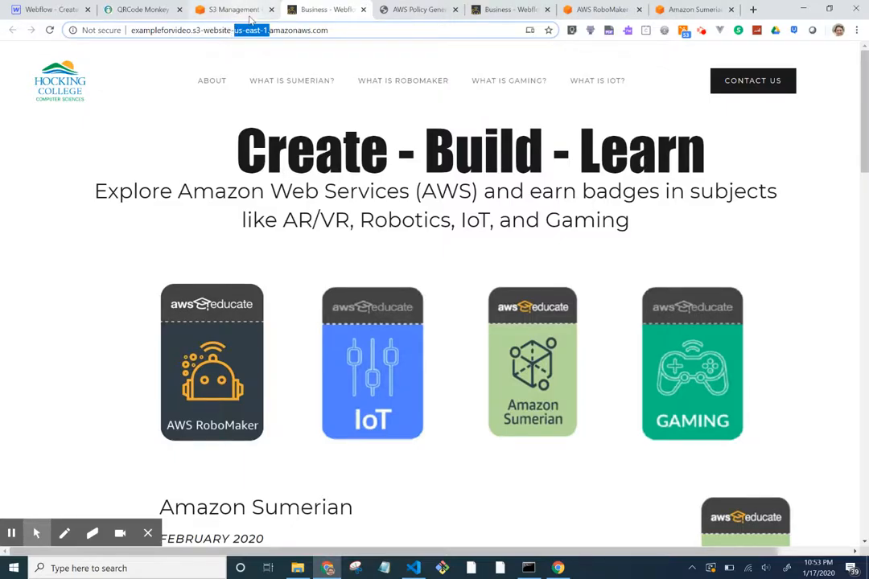
pyautogui.click(246, 14)
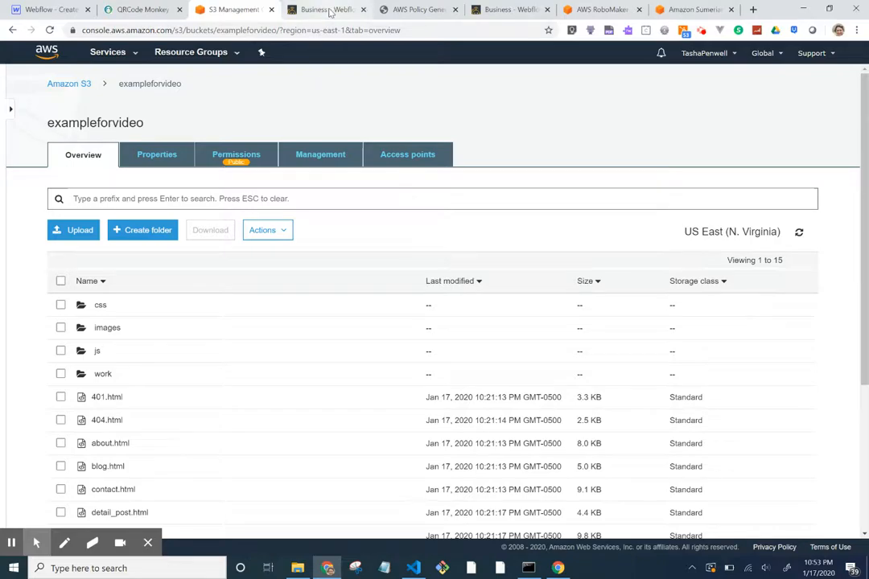
# Select the hosted page's full website endpoint address and check the URL entry page of QRCode Monkey.
pyautogui.click(328, 10)
pyautogui.doubleClick(349, 30)
pyautogui.tripleClick(349, 30)
pyautogui.doubleClick(349, 30)
pyautogui.doubleClick(349, 30)
pyautogui.tripleClick(348, 29)
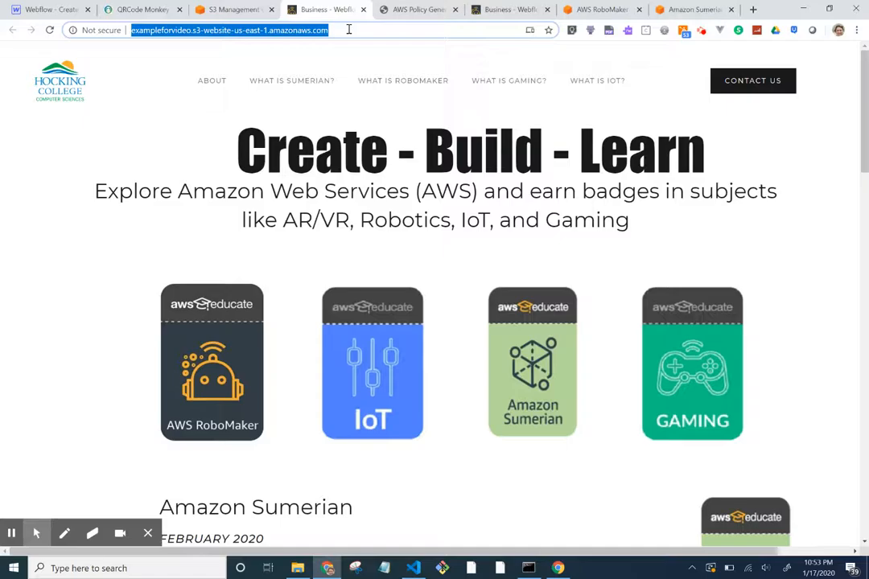
pyautogui.click(151, 10)
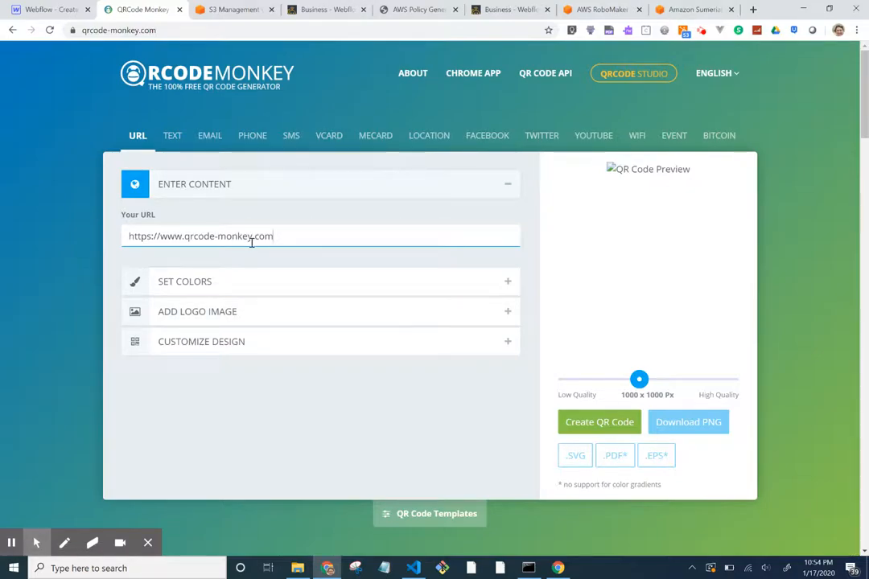
pyautogui.click(322, 11)
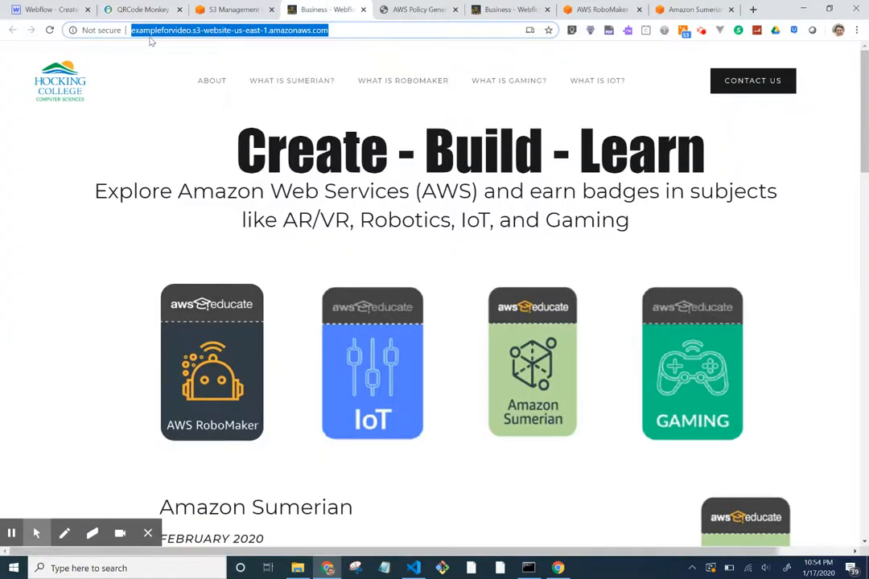
# Reopen the exampleforvideo bucket's static website hosting settings and locate its website endpoint link.
pyautogui.click(201, 10)
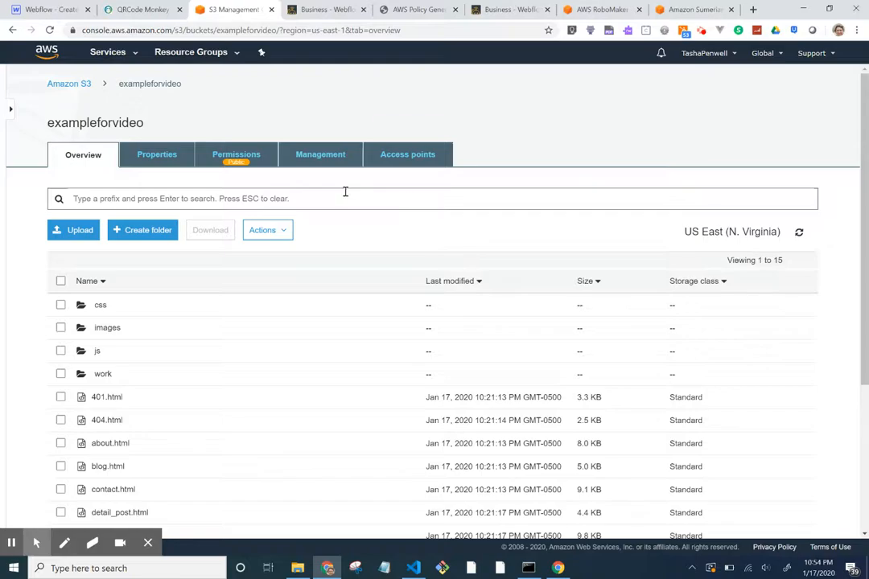
pyautogui.click(161, 152)
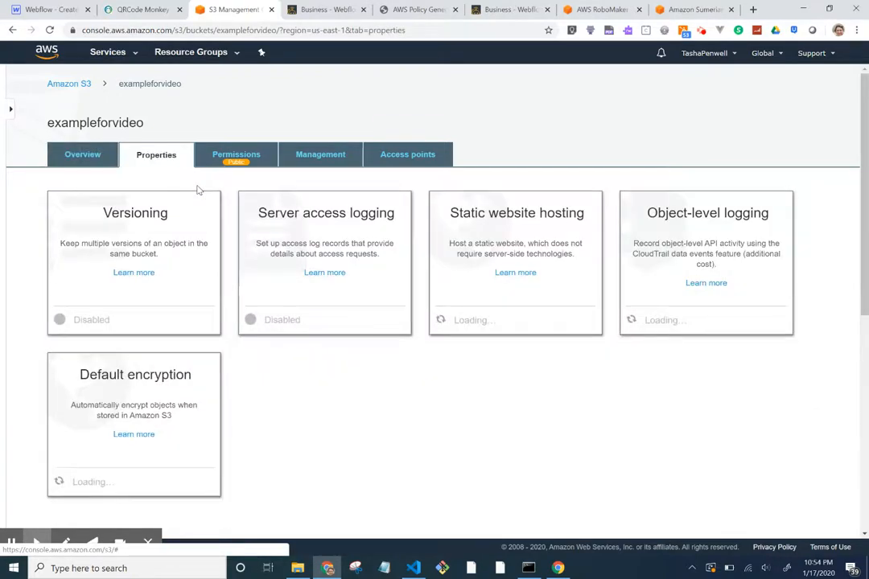
pyautogui.click(517, 219)
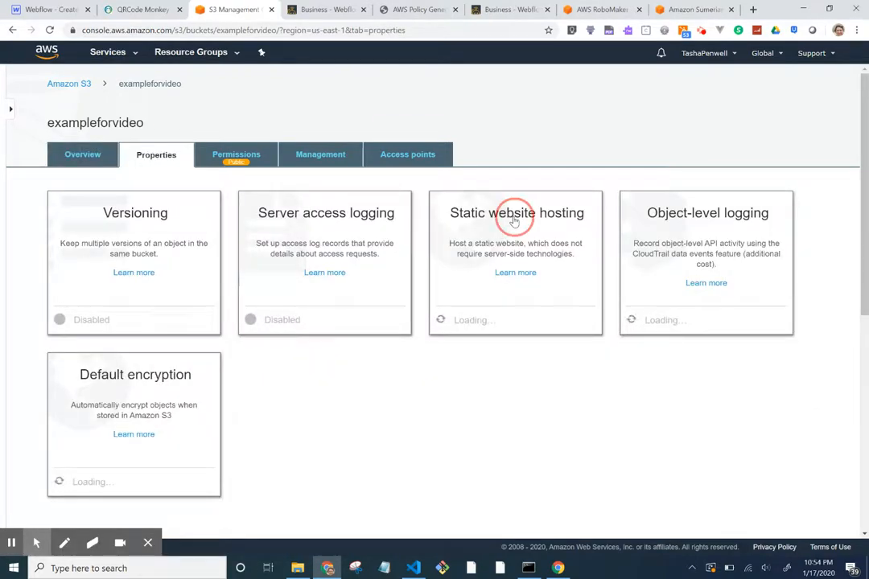
pyautogui.click(13, 543)
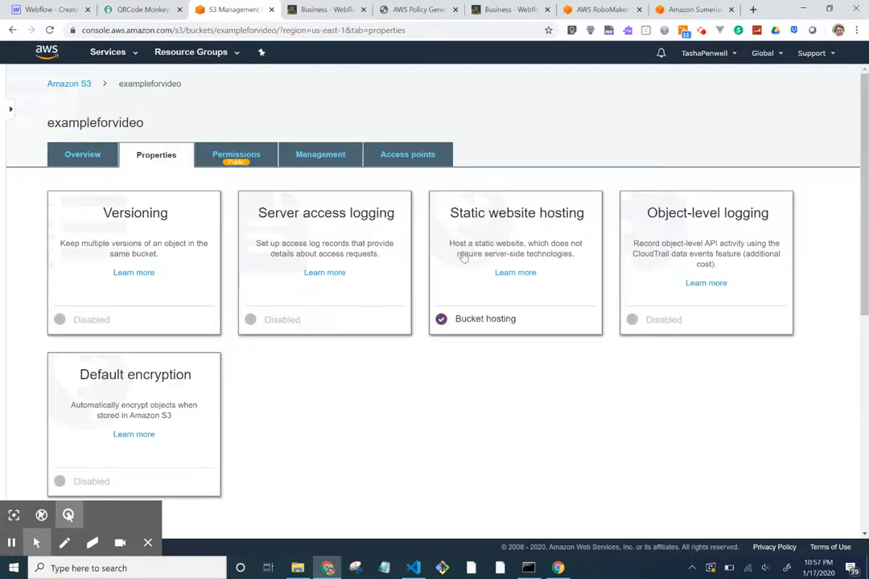
pyautogui.click(505, 212)
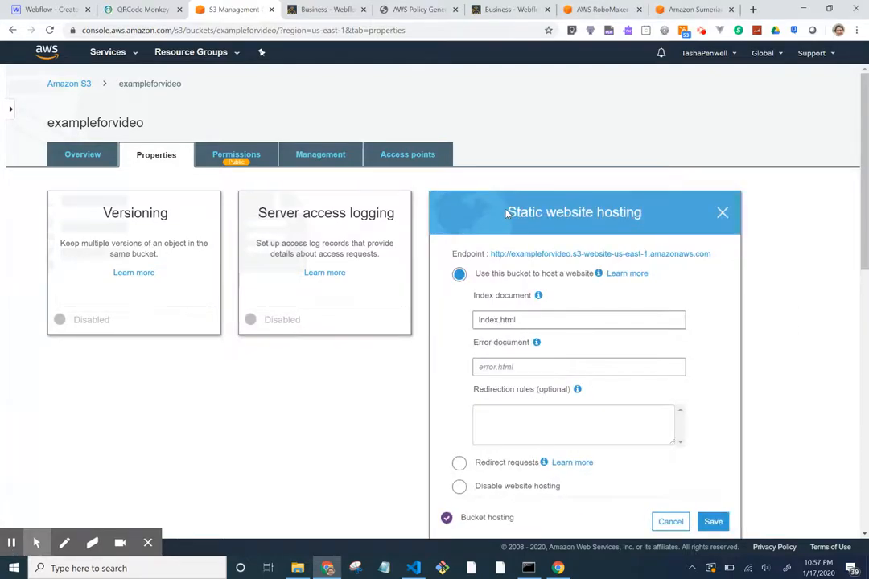
pyautogui.rightClick(541, 256)
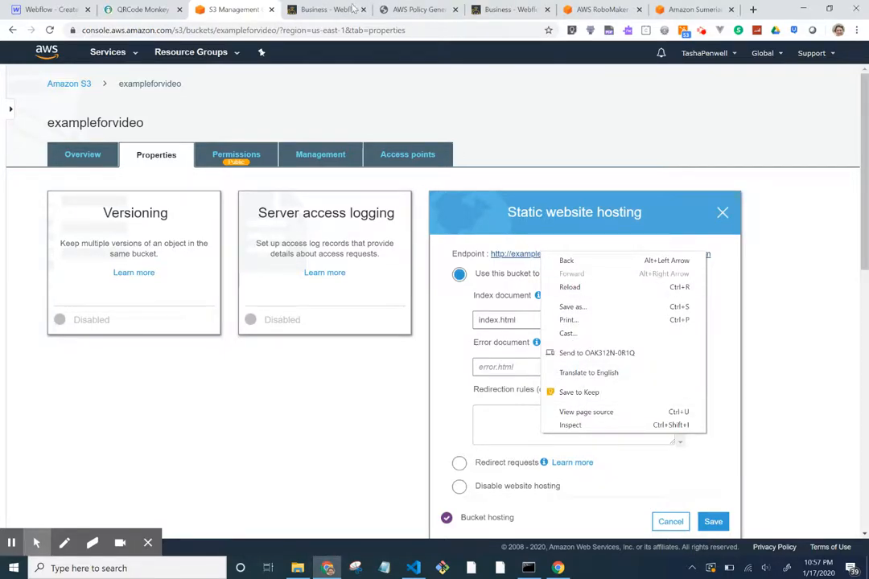
# Copy the hosted page's endpoint address and enter it as the URL in QRCode Monkey.
pyautogui.click(327, 12)
pyautogui.hotkey('ctrl', 'c')
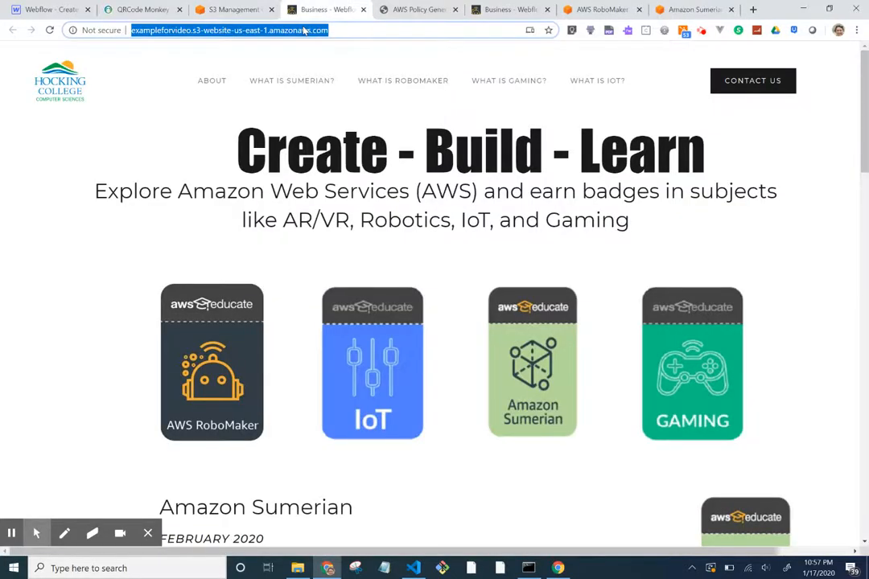
pyautogui.click(138, 10)
pyautogui.tripleClick(263, 241)
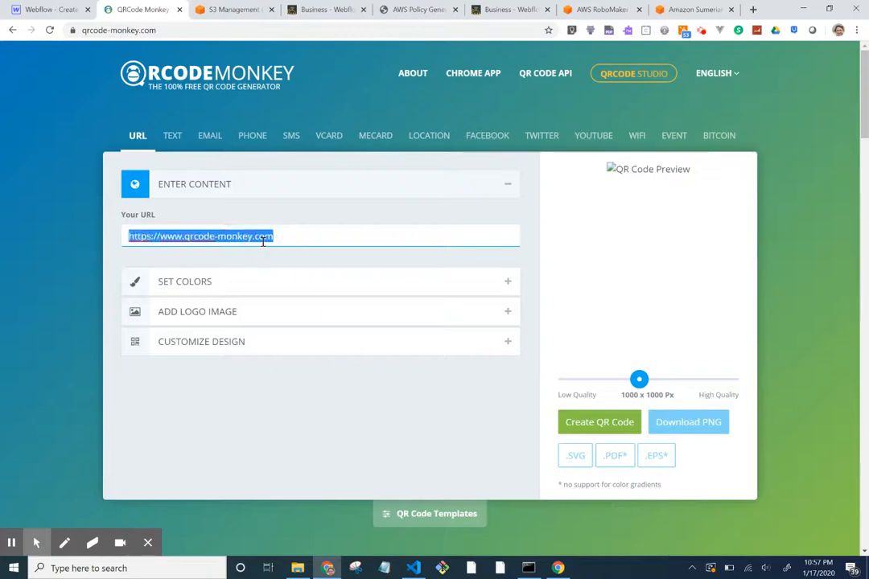
pyautogui.hotkey('ctrl', 'v')
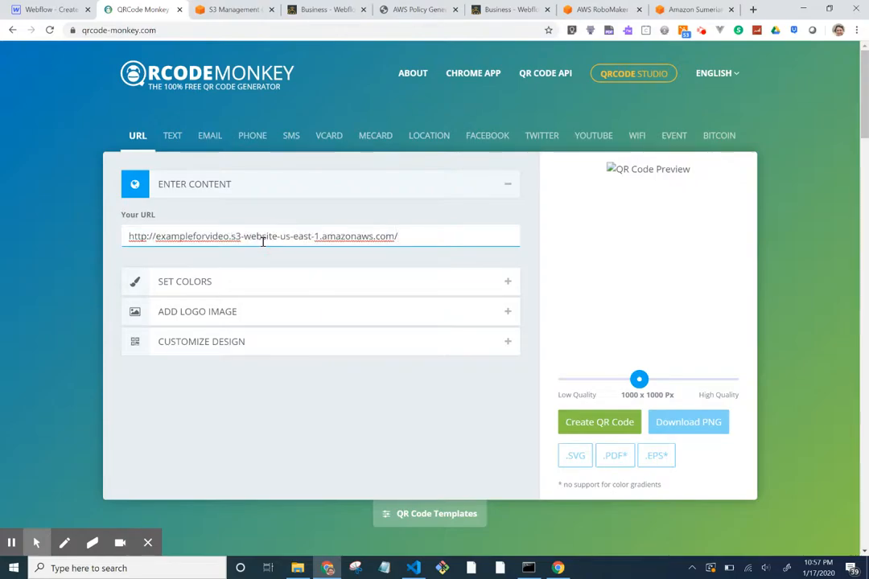
# Set the QR code's single foreground color to the red #E41F1F.
pyautogui.click(271, 280)
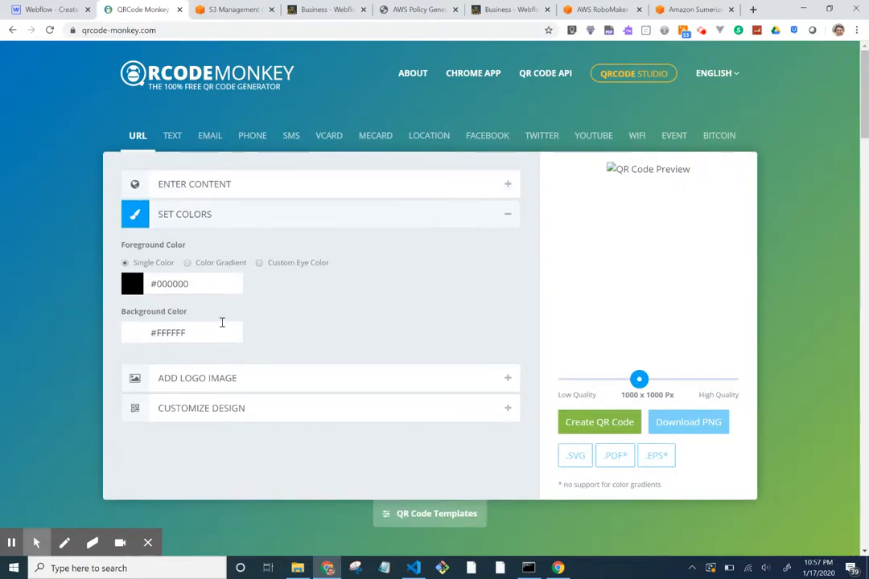
pyautogui.click(133, 283)
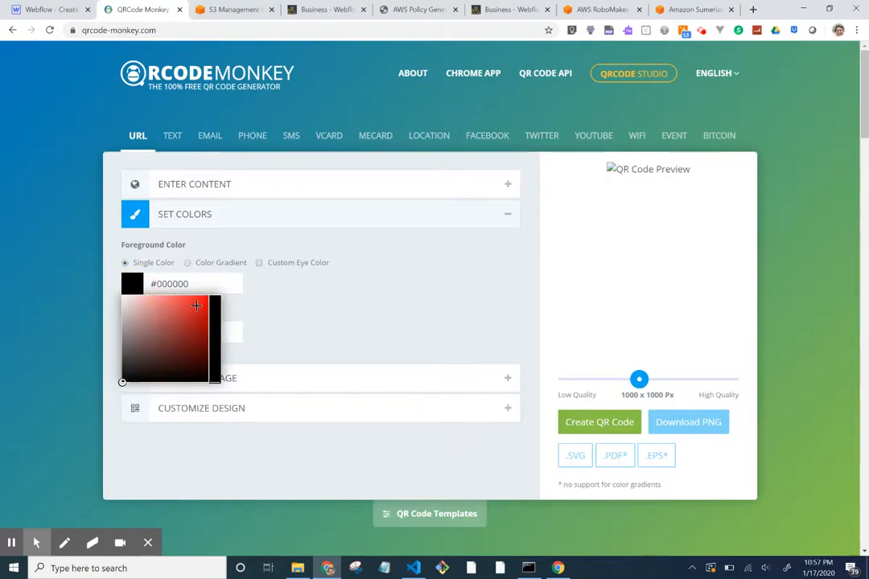
pyautogui.click(196, 305)
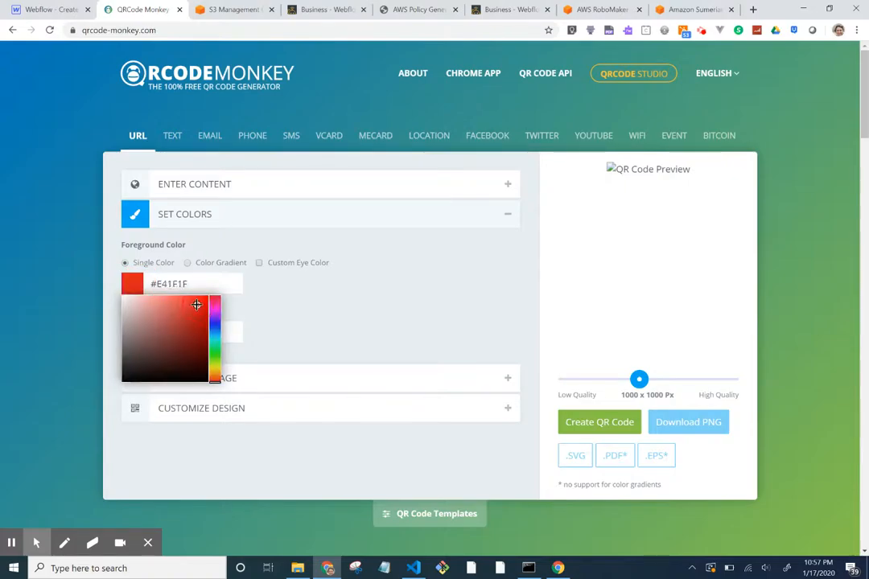
pyautogui.click(659, 297)
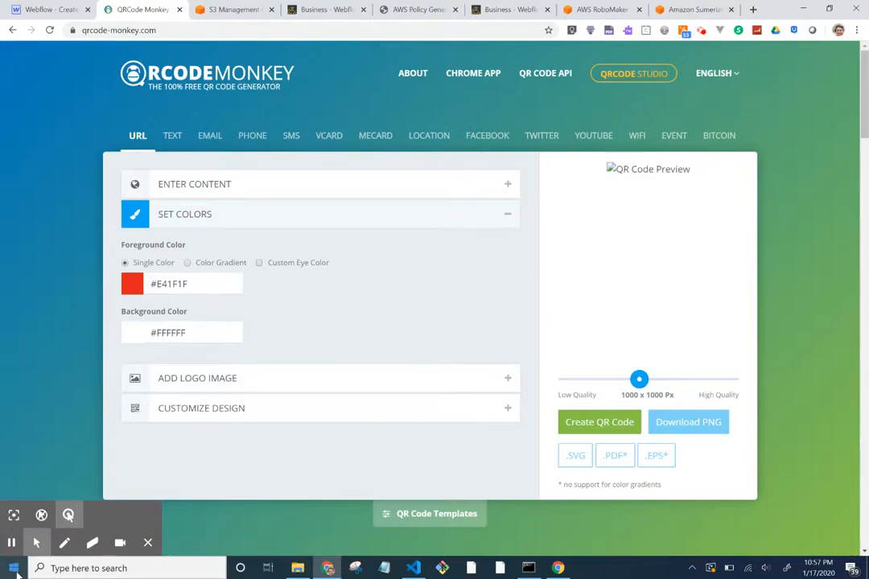
pyautogui.click(11, 544)
pyautogui.click(12, 544)
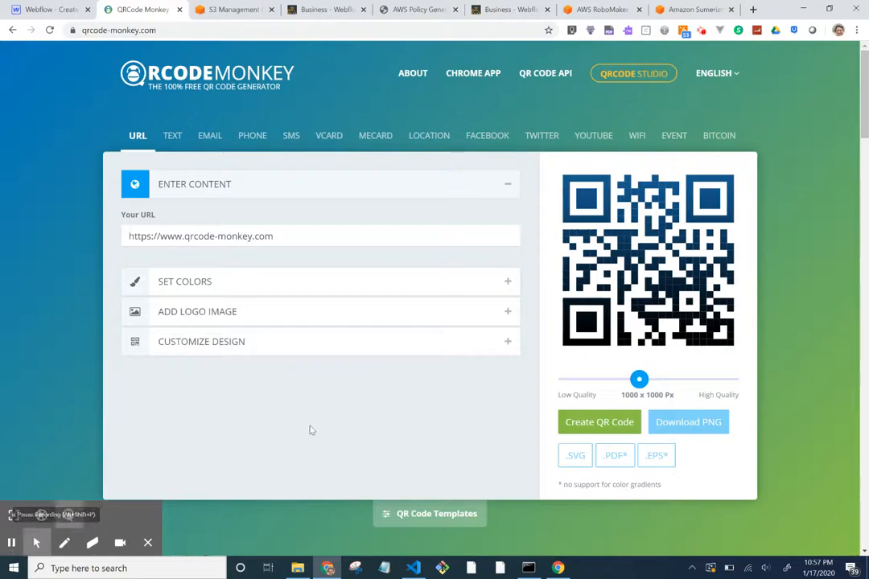
# Replace the QR code's default URL with the copied exampleforvideo website endpoint address.
pyautogui.tripleClick(345, 232)
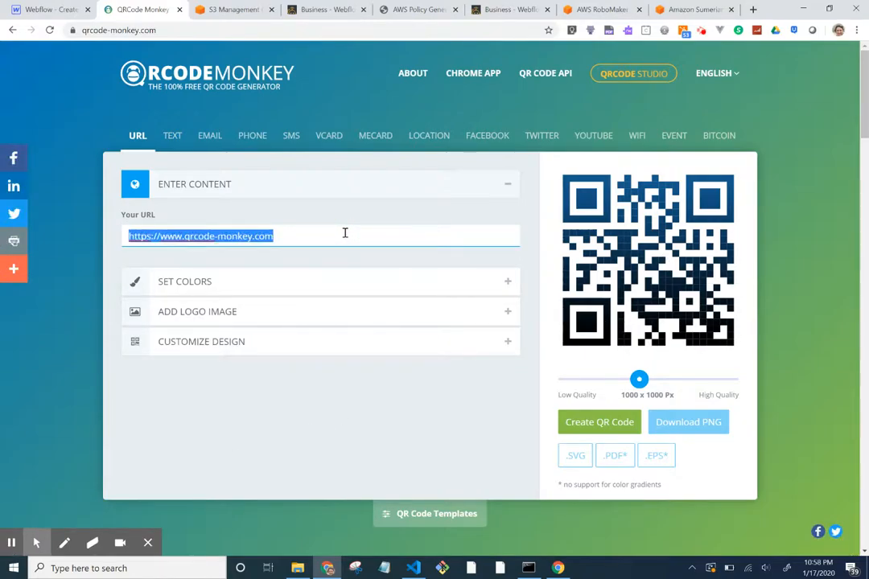
pyautogui.hotkey('ctrl', 'v')
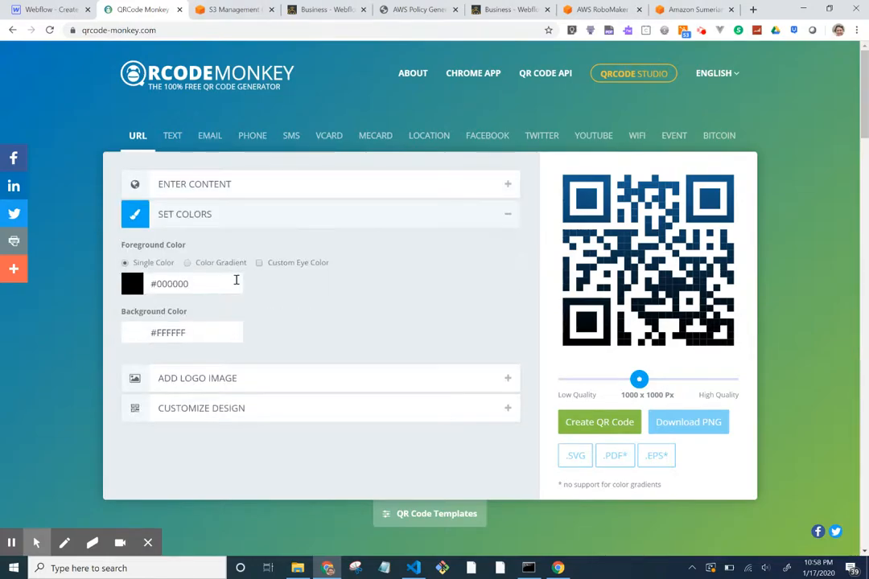
# Try the red #E10D0D and the dark shade #181313 as the QR code's single foreground color.
pyautogui.click(132, 284)
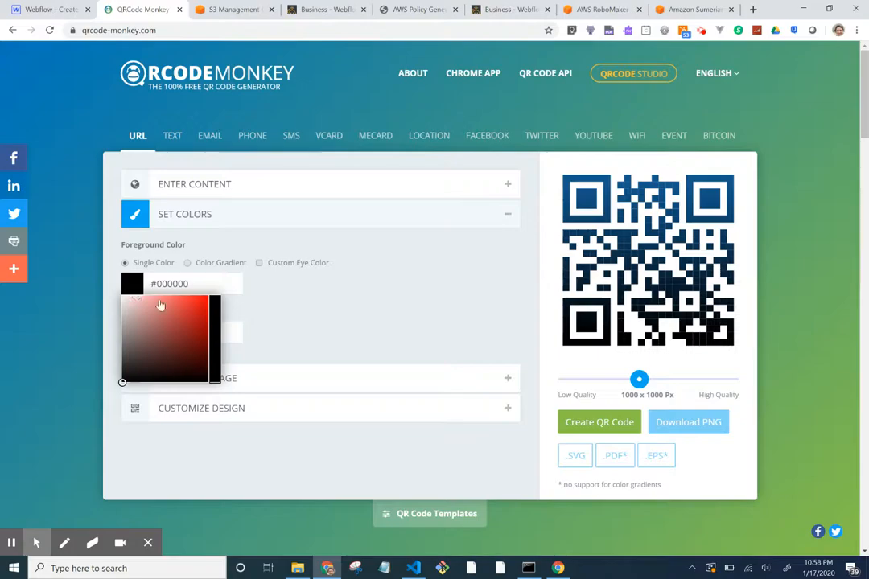
pyautogui.click(203, 306)
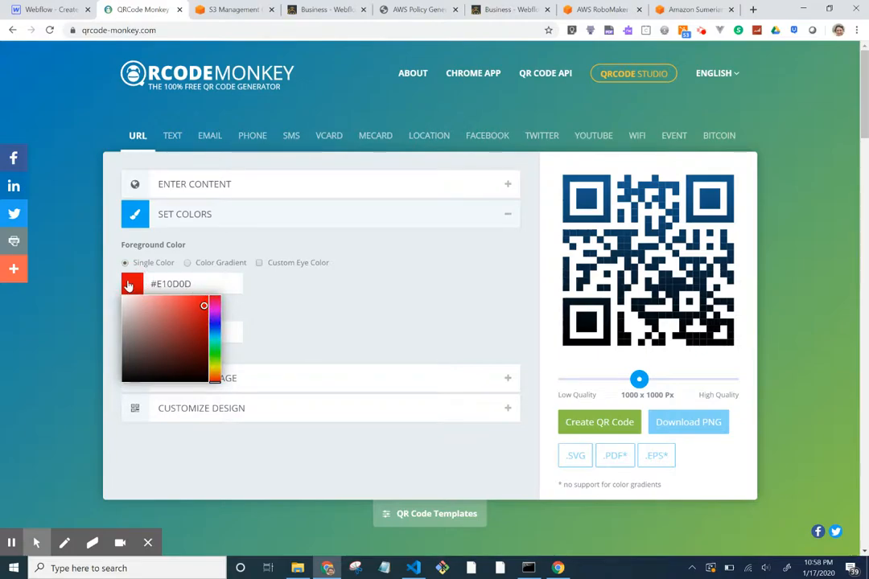
pyautogui.click(139, 374)
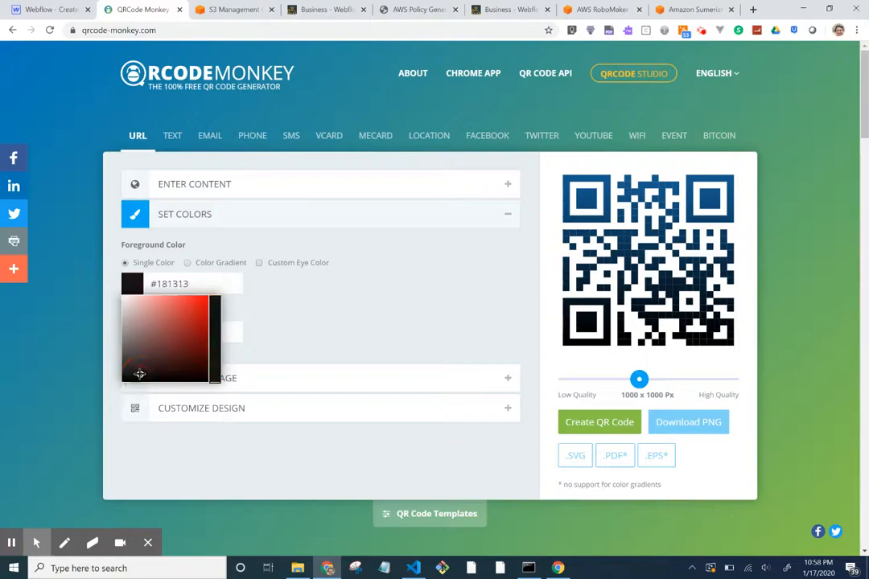
pyautogui.click(202, 369)
pyautogui.click(301, 306)
# Reset the QR code's foreground color to black, #000000.
pyautogui.click(136, 286)
pyautogui.click(184, 285)
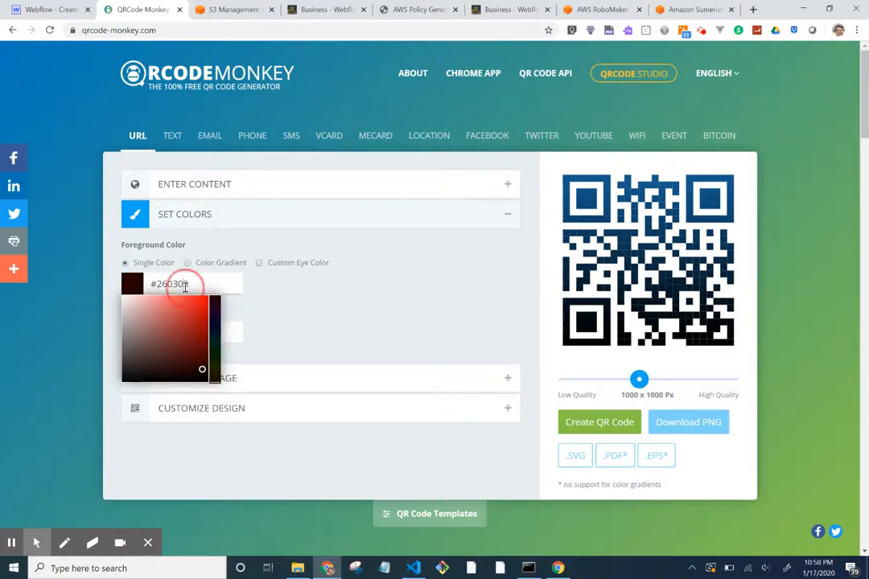
pyautogui.doubleClick(185, 286)
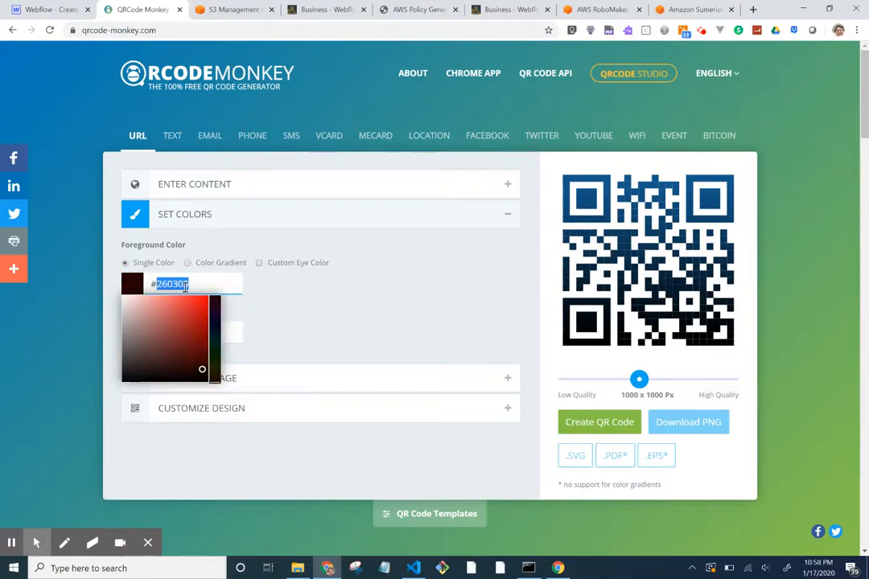
pyautogui.write('#000000')
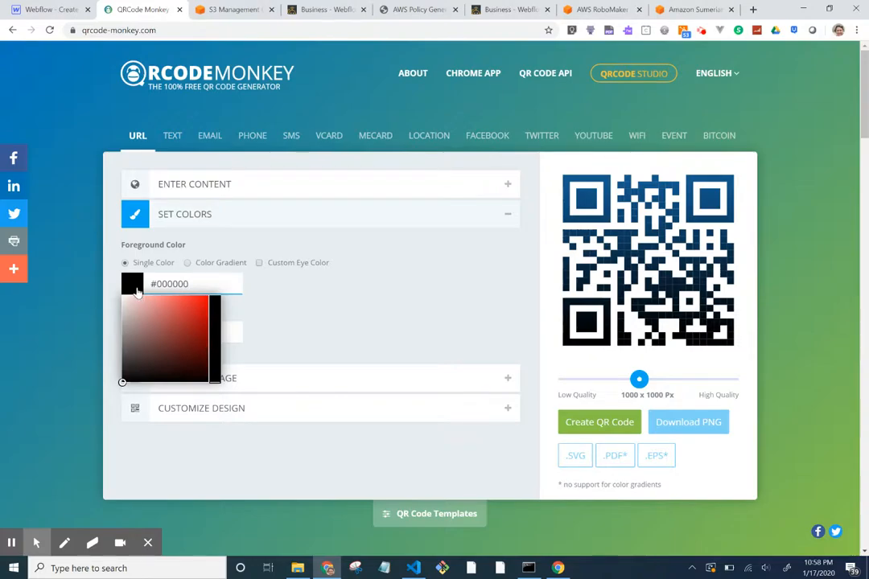
pyautogui.click(325, 310)
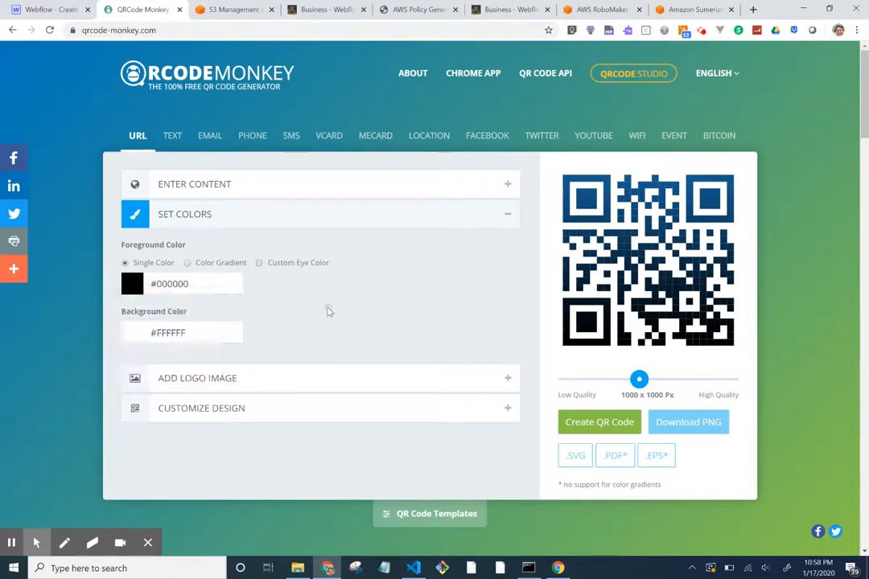
# Add the Xing logo from the logo gallery and generate the QR code.
pyautogui.scroll(-1, 265, 324)
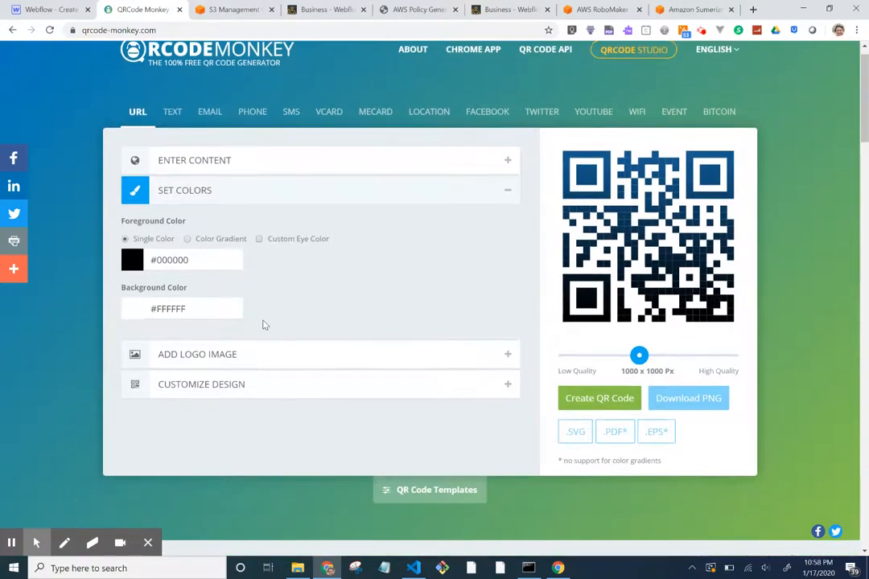
pyautogui.click(225, 355)
pyautogui.scroll(-4, 226, 355)
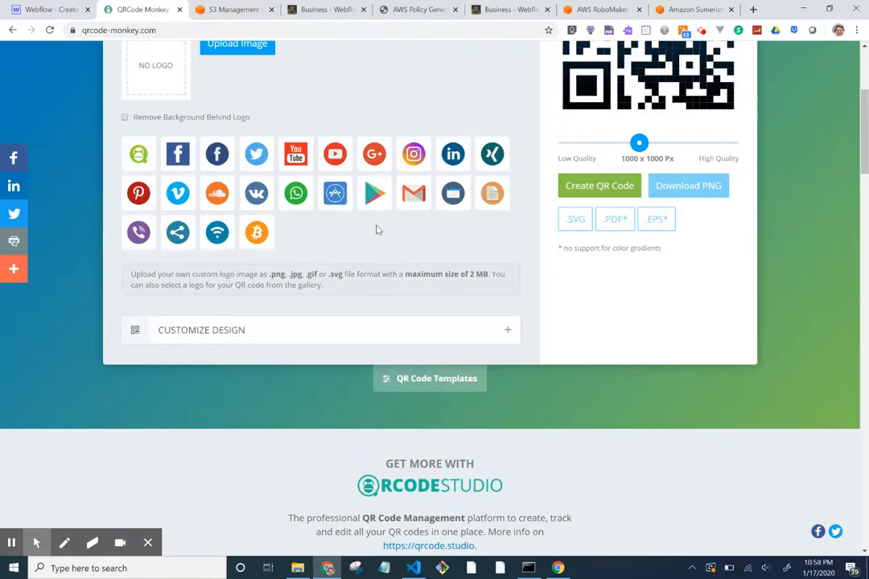
pyautogui.scroll(1, 376, 229)
pyautogui.scroll(-1, 287, 301)
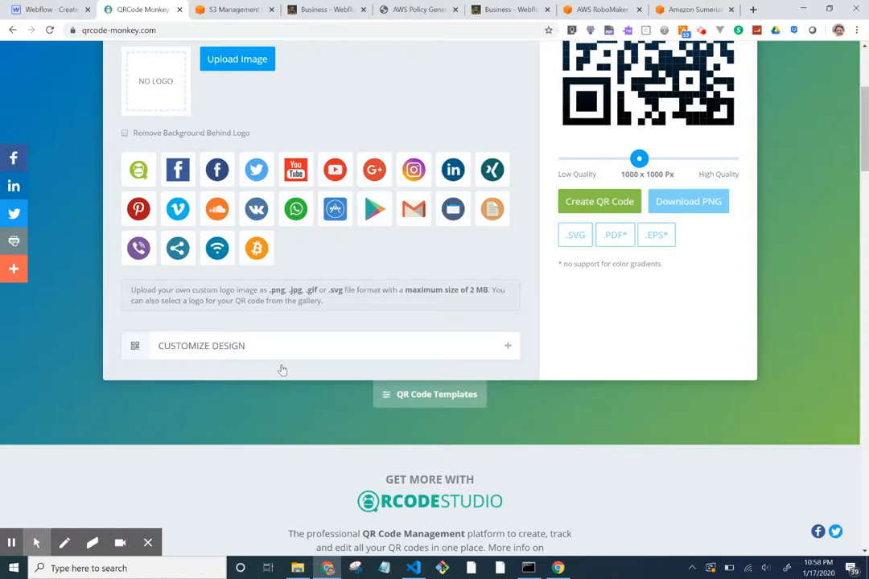
pyautogui.scroll(-1, 391, 234)
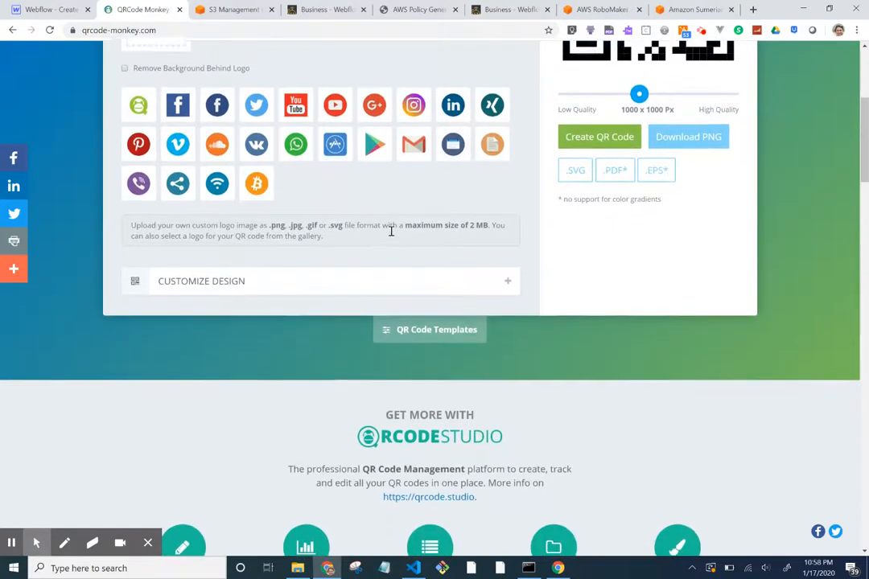
pyautogui.scroll(1, 391, 231)
pyautogui.scroll(3, 391, 231)
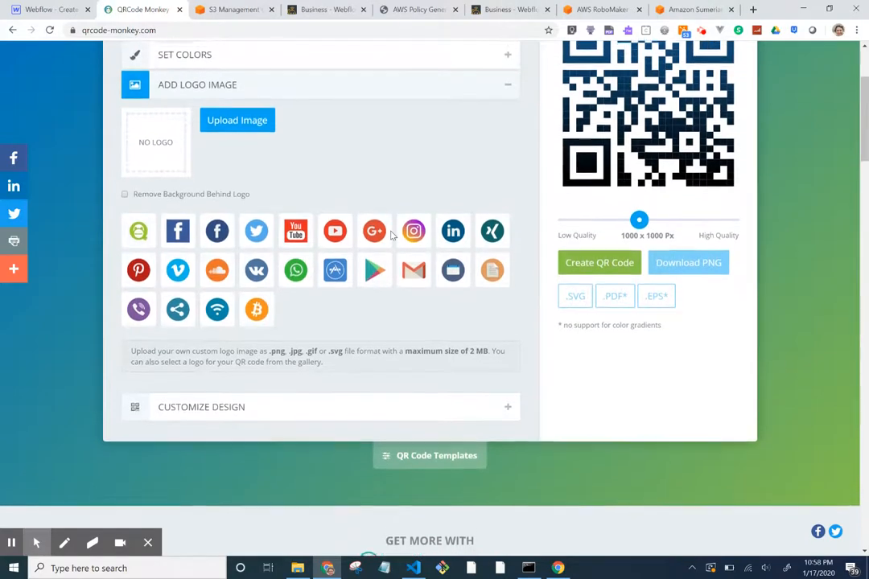
pyautogui.scroll(-1, 391, 237)
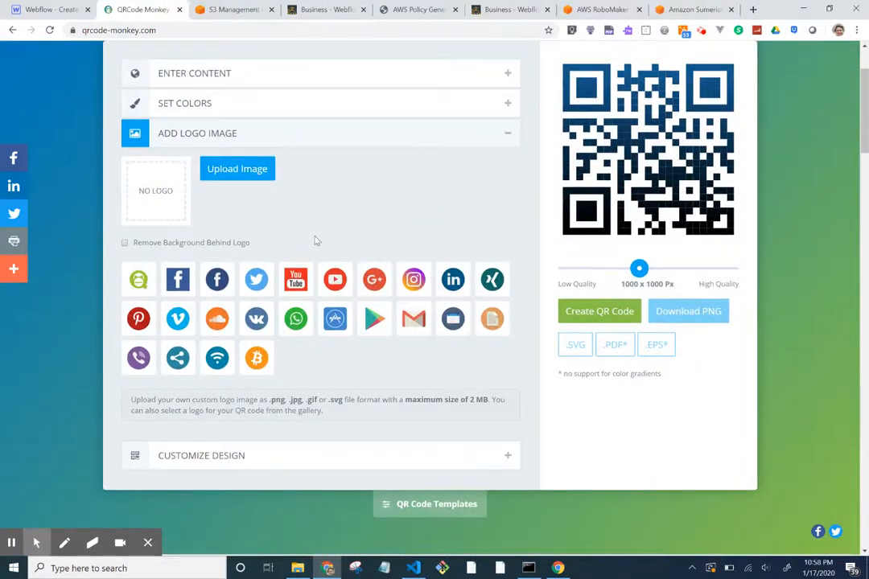
pyautogui.scroll(-1, 321, 241)
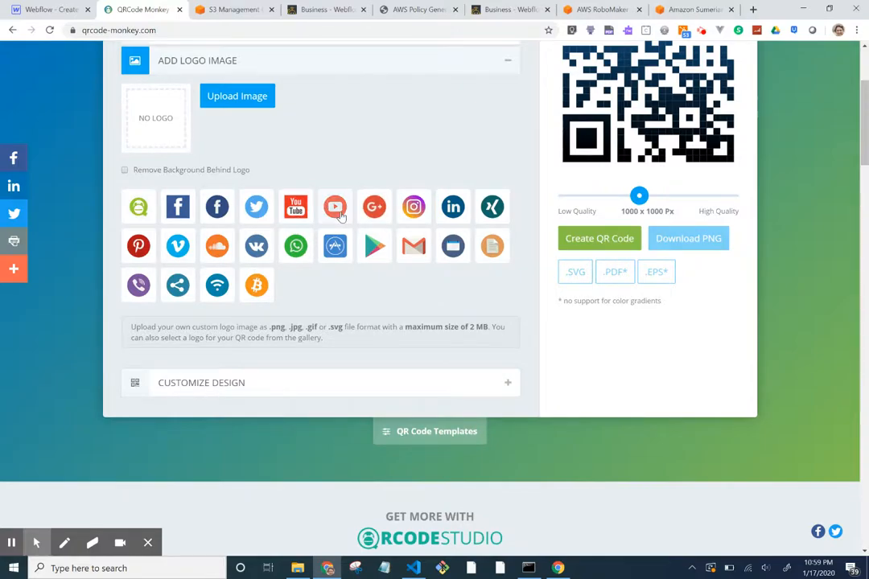
pyautogui.scroll(1, 340, 216)
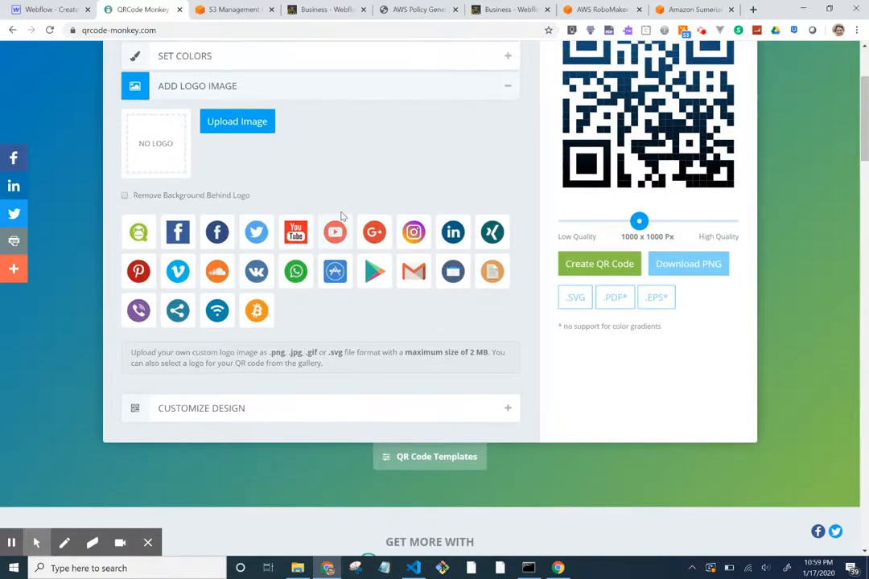
pyautogui.click(496, 232)
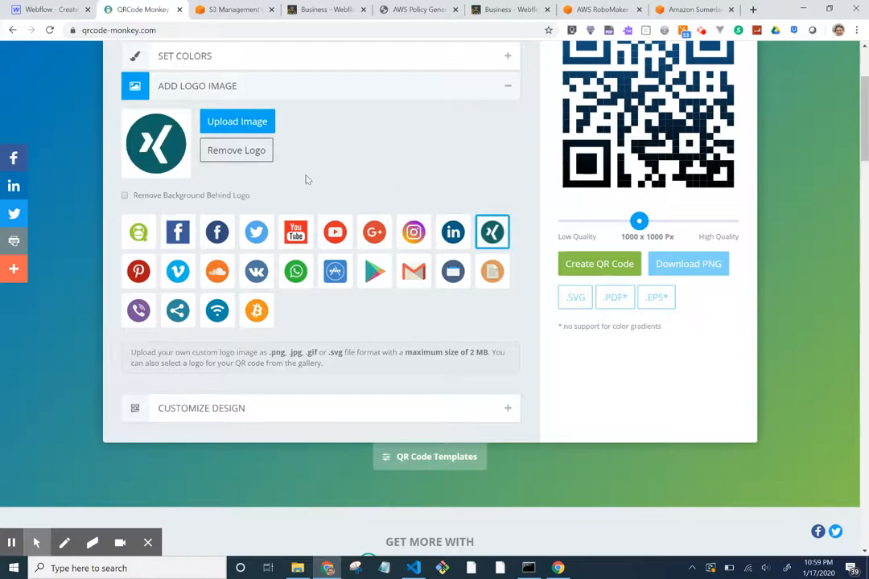
pyautogui.scroll(1, 310, 178)
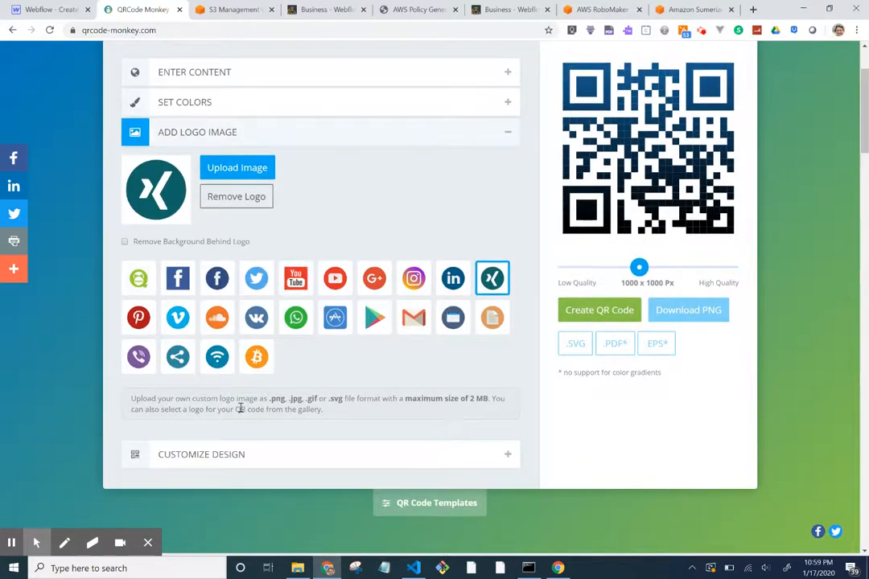
pyautogui.click(603, 313)
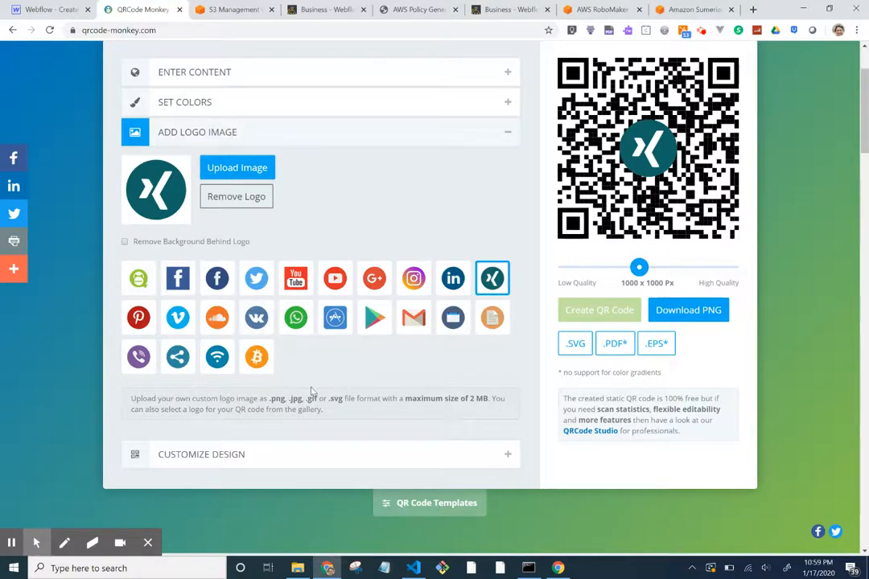
# Examine the body, eye frame and eye ball shape options available for the QR code design.
pyautogui.click(297, 457)
pyautogui.scroll(-5, 298, 457)
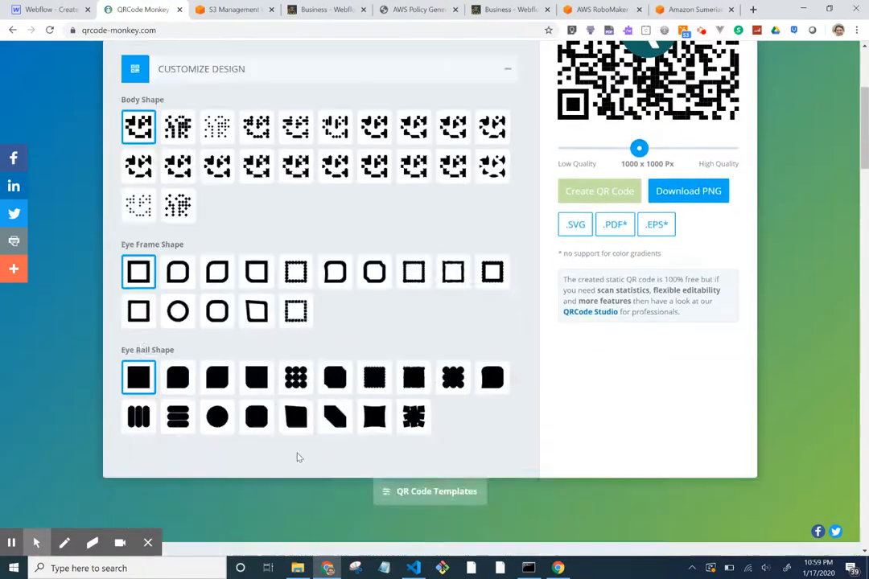
pyautogui.scroll(1, 298, 457)
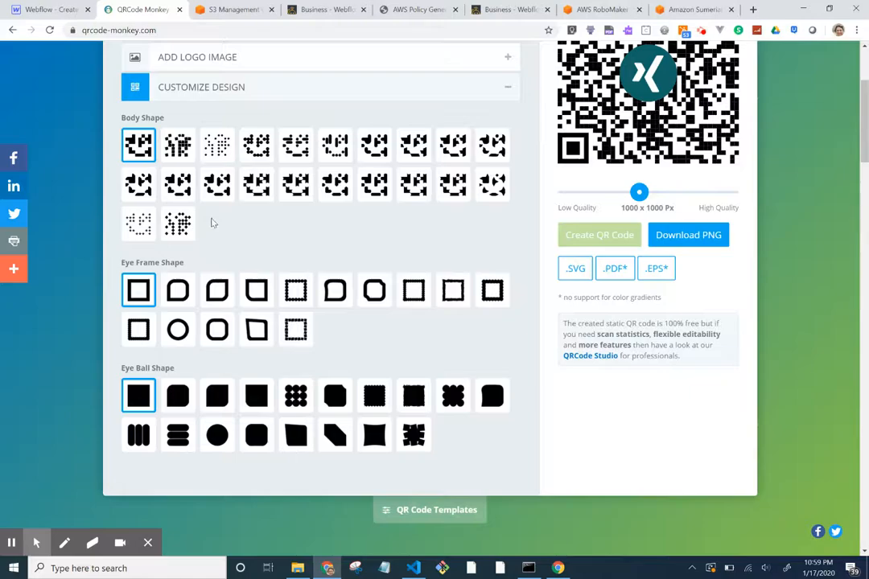
pyautogui.scroll(2, 192, 367)
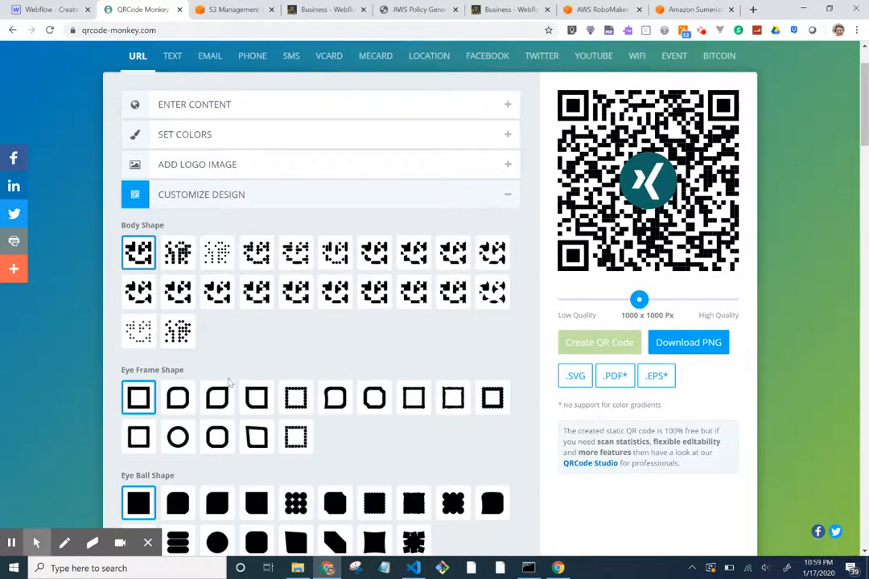
pyautogui.scroll(1, 229, 384)
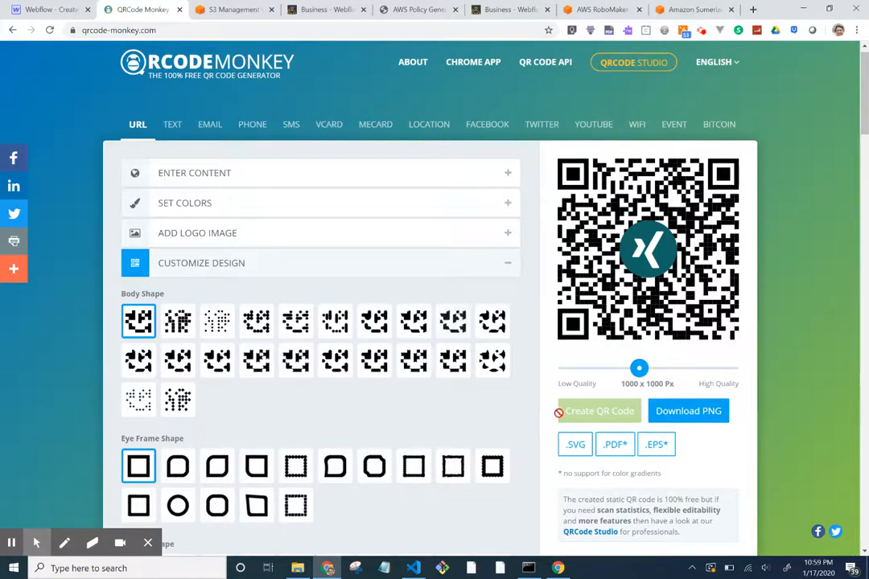
# Check the URL entered for the QR code and download the code as a PNG.
pyautogui.click(275, 173)
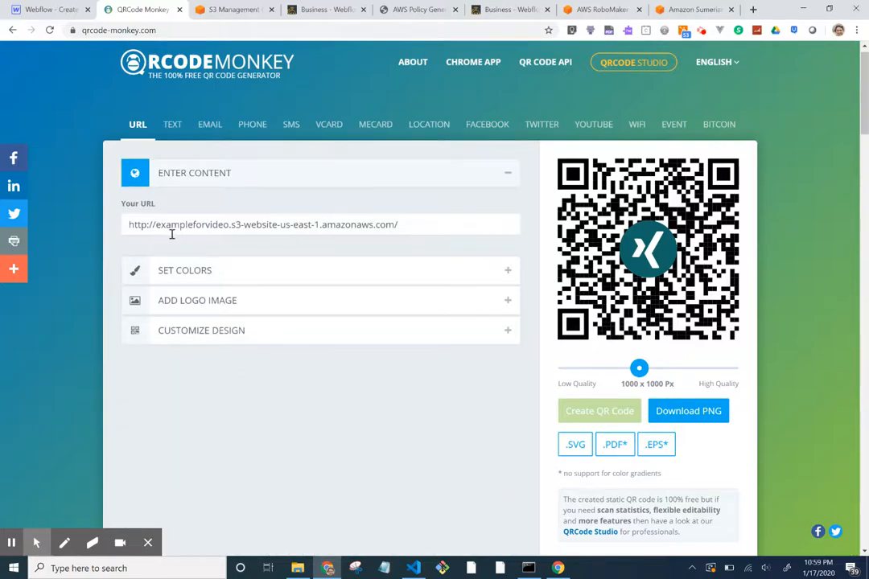
pyautogui.click(690, 412)
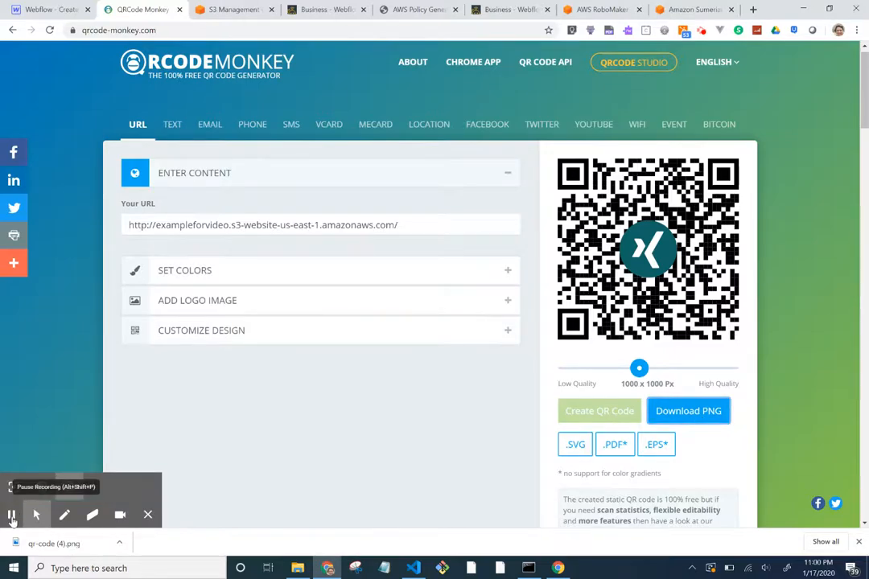
pyautogui.click(11, 515)
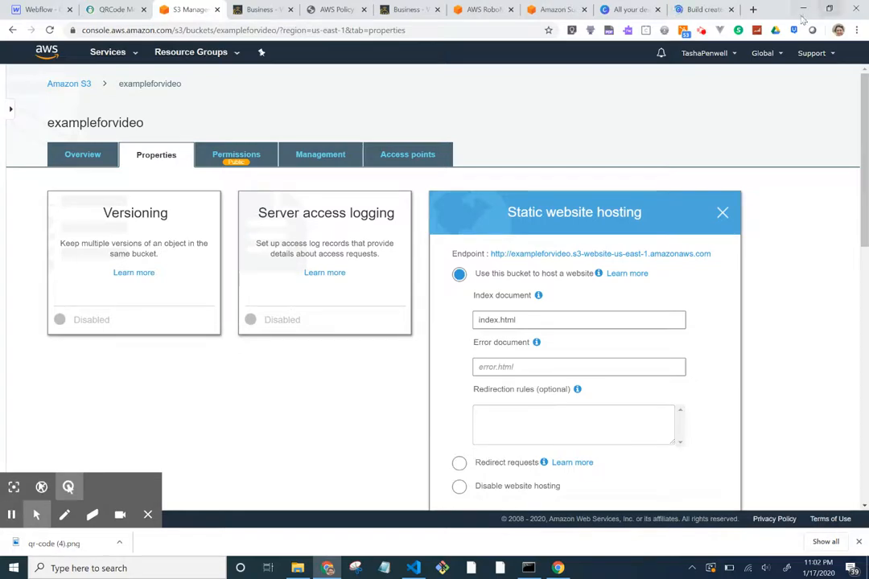
# Switch to the Canva postcard design and examine the shortened link above its QR code.
pyautogui.click(724, 10)
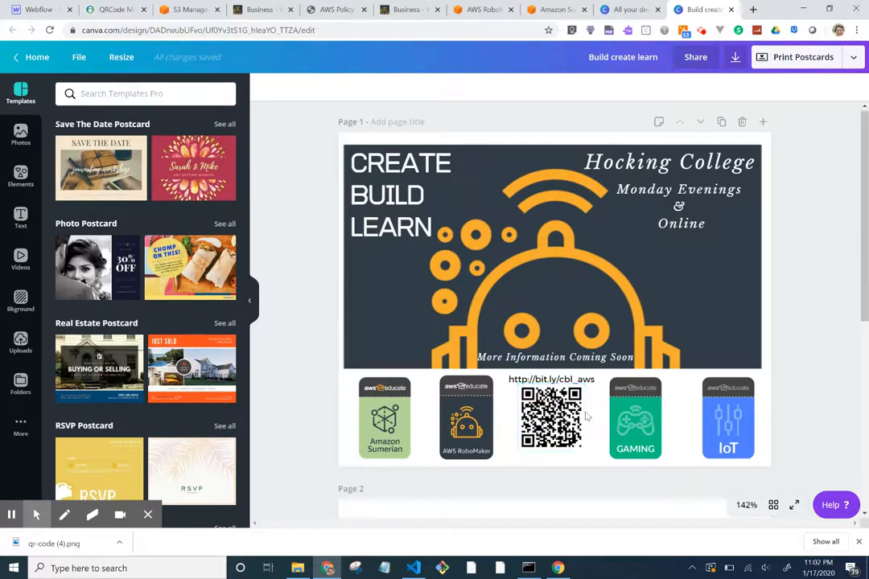
pyautogui.click(561, 381)
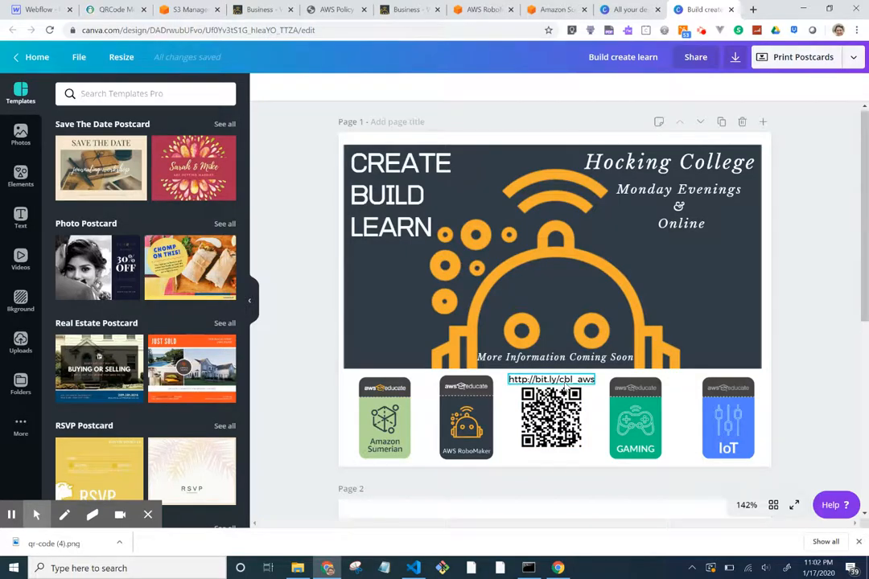
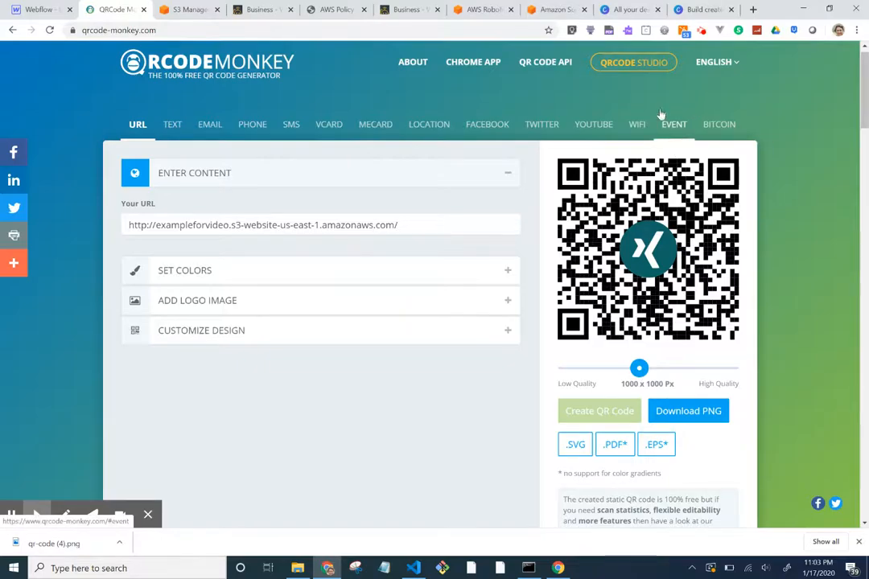
# Copy the website URL entered in QRCode Monkey and compare it with the hosted page's address and the bucket's endpoint.
pyautogui.click(220, 224)
pyautogui.hotkey('ctrl', 'c')
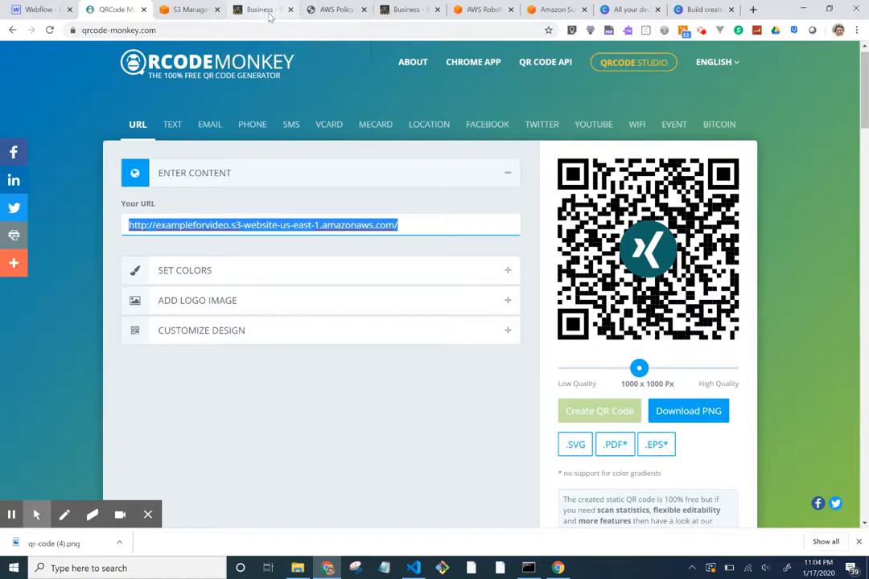
pyautogui.click(230, 15)
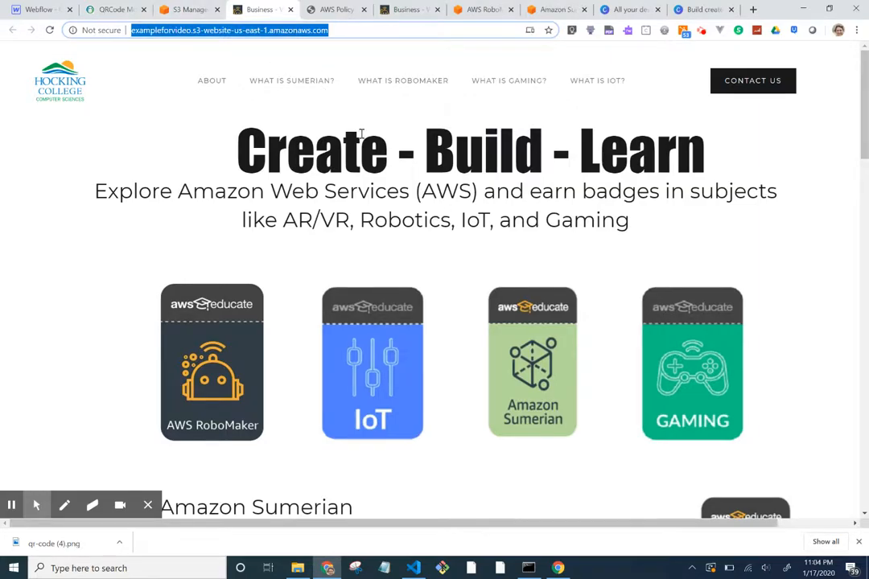
pyautogui.click(190, 10)
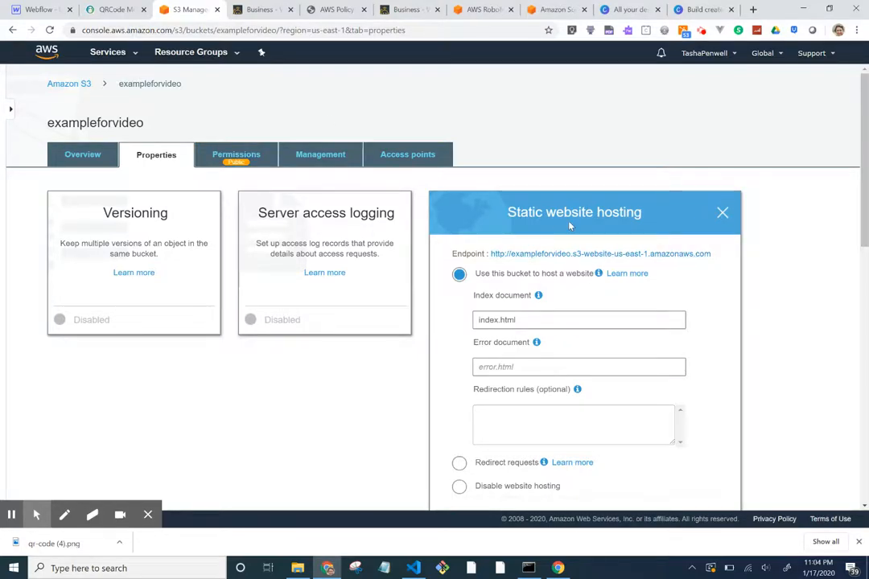
# Open the Bitly link shortener in a new browser tab.
pyautogui.click(753, 9)
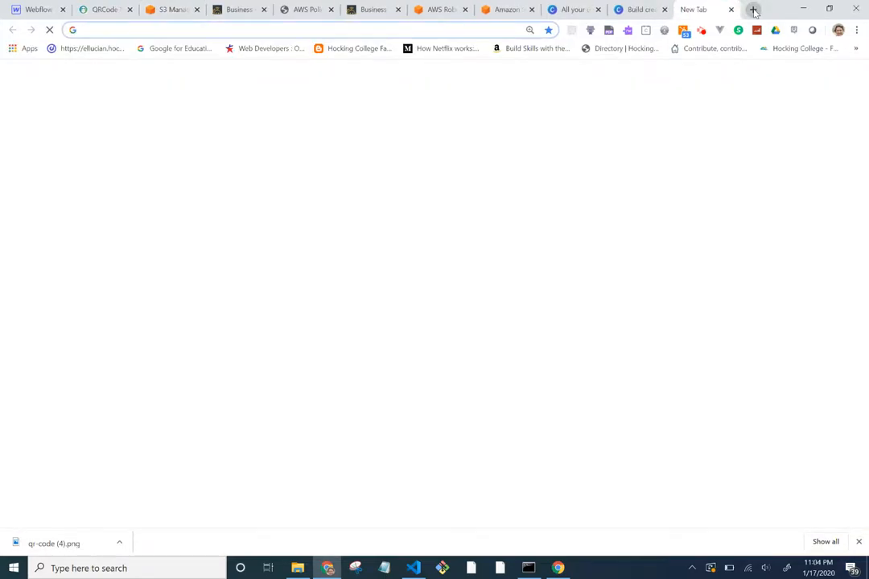
pyautogui.write('bit.ly')
pyautogui.press('BackSpace')
pyautogui.press('Return')
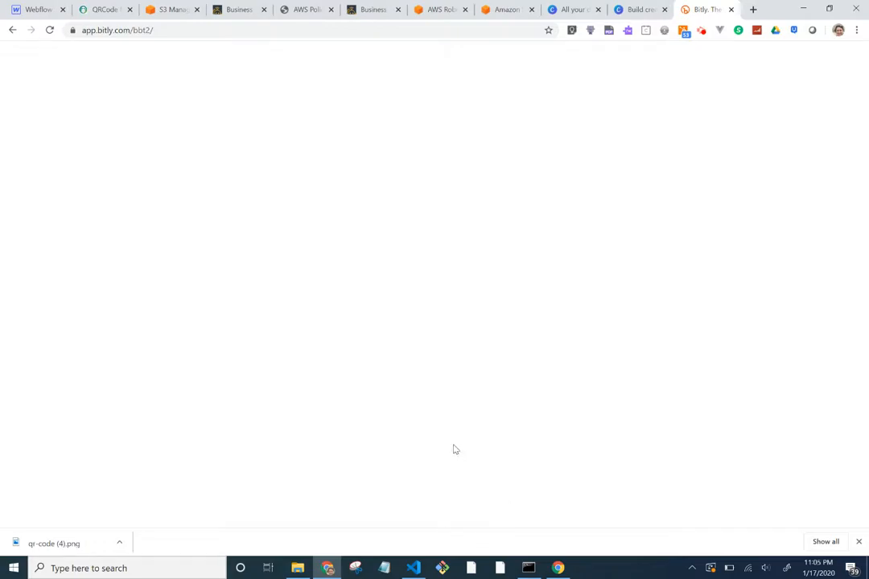
# View the short link on the Canva postcard and return to the hosted website's full address.
pyautogui.click(635, 10)
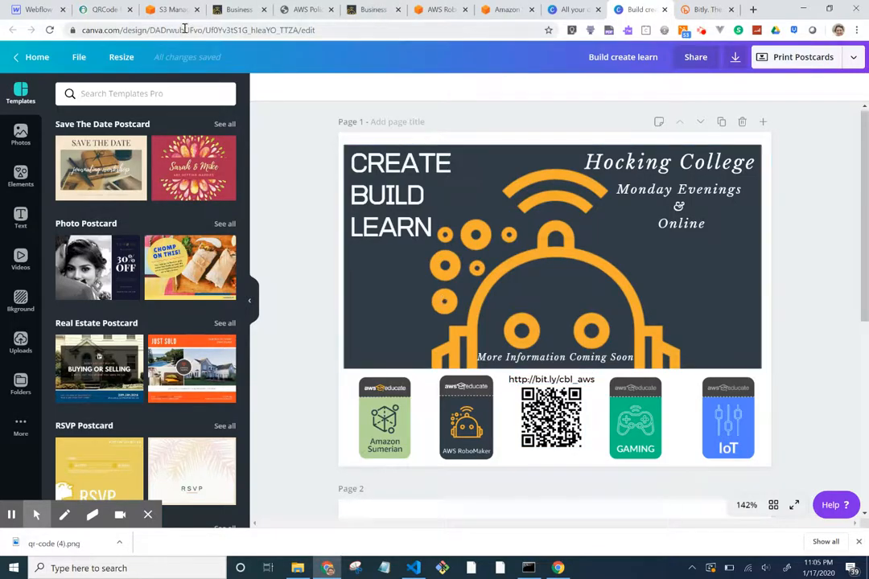
pyautogui.click(241, 10)
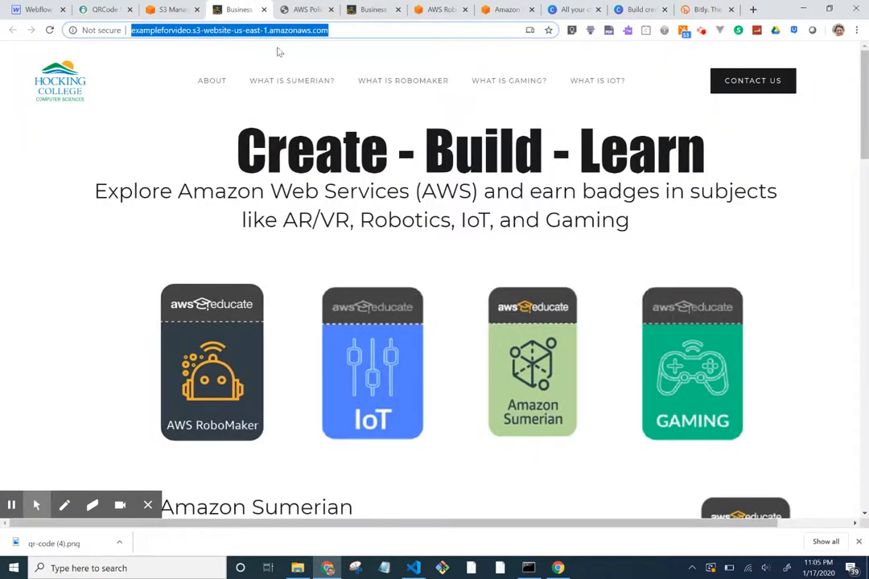
pyautogui.click(643, 10)
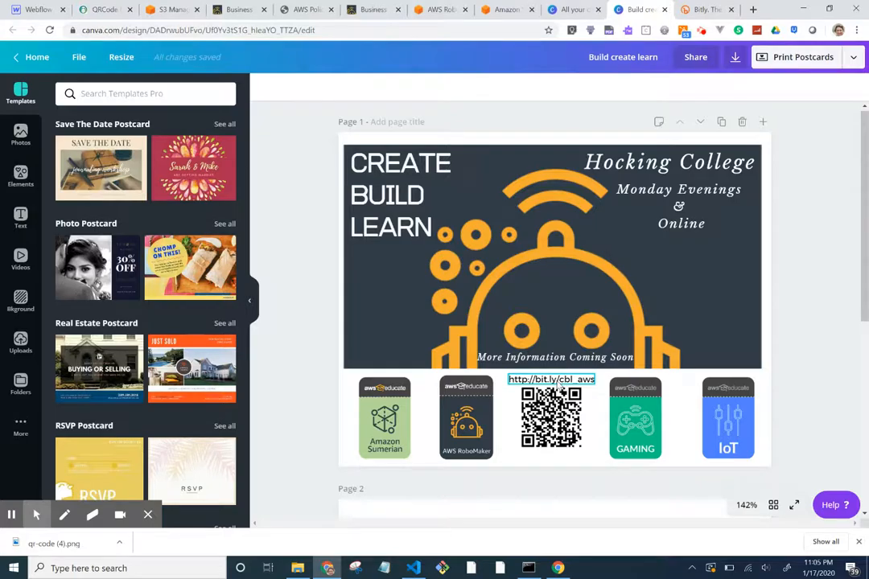
pyautogui.click(702, 10)
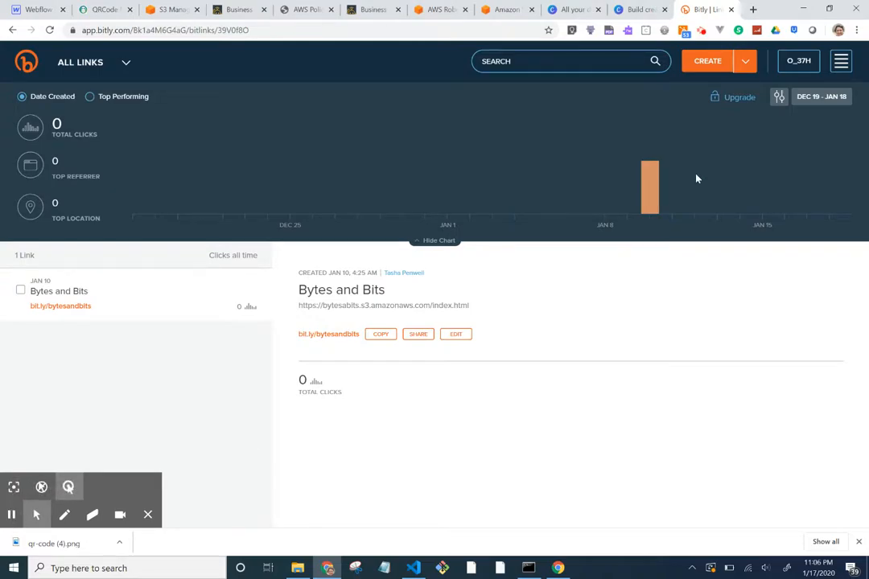
pyautogui.click(746, 65)
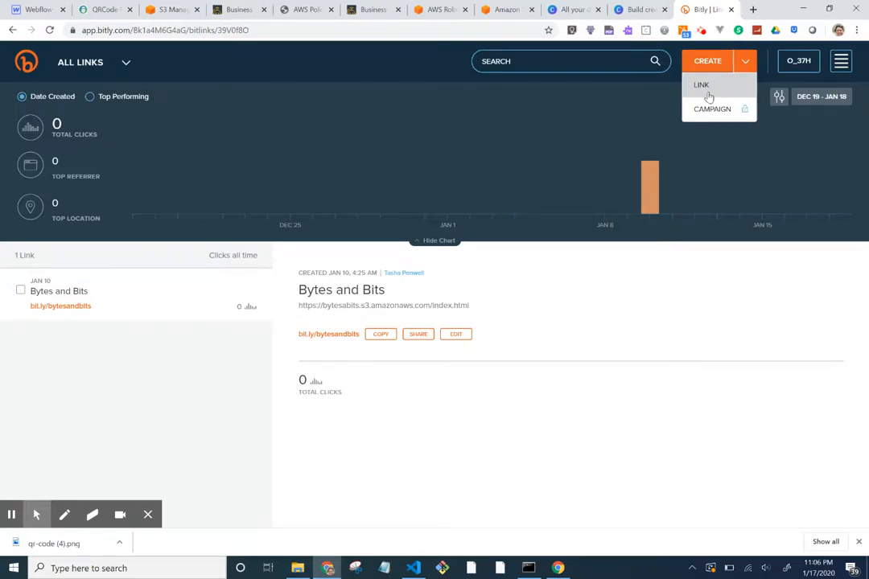
pyautogui.click(708, 93)
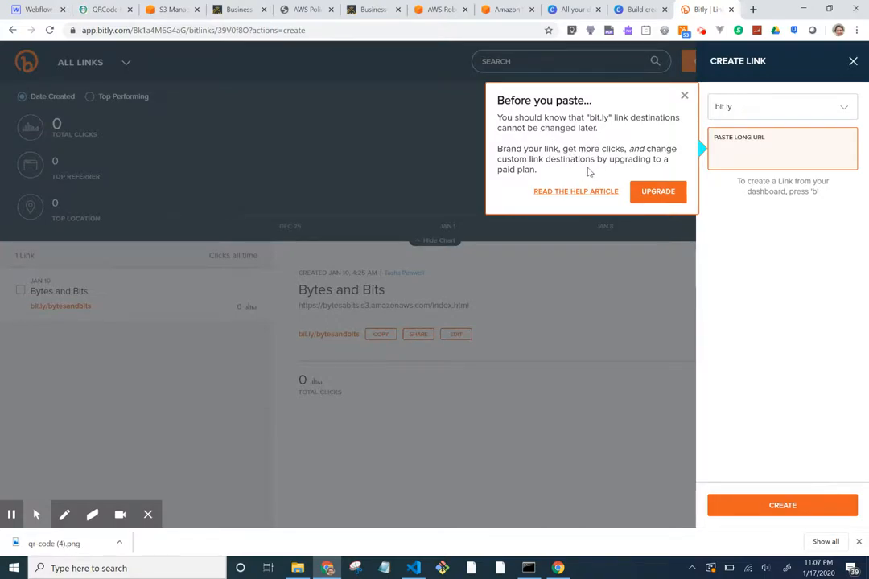
pyautogui.click(738, 158)
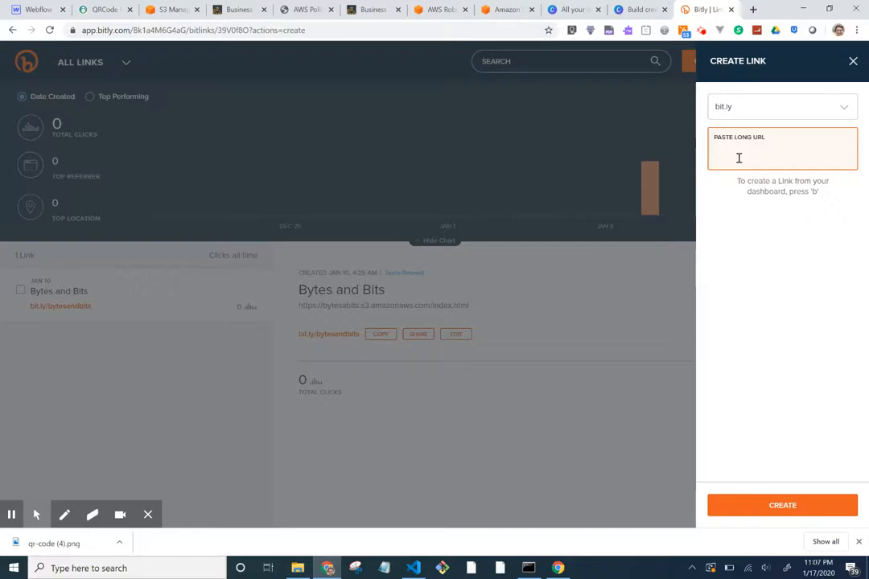
pyautogui.hotkey('ctrl', 'v')
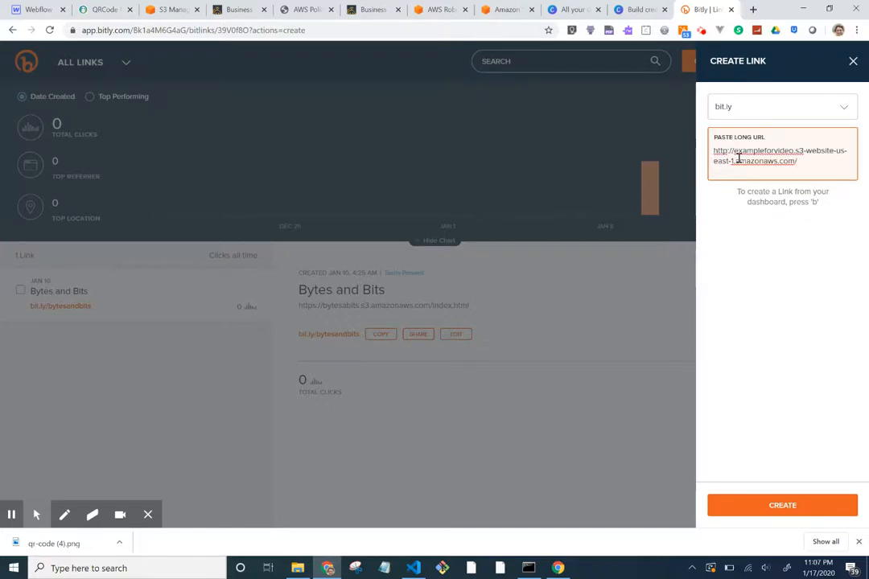
pyautogui.click(809, 507)
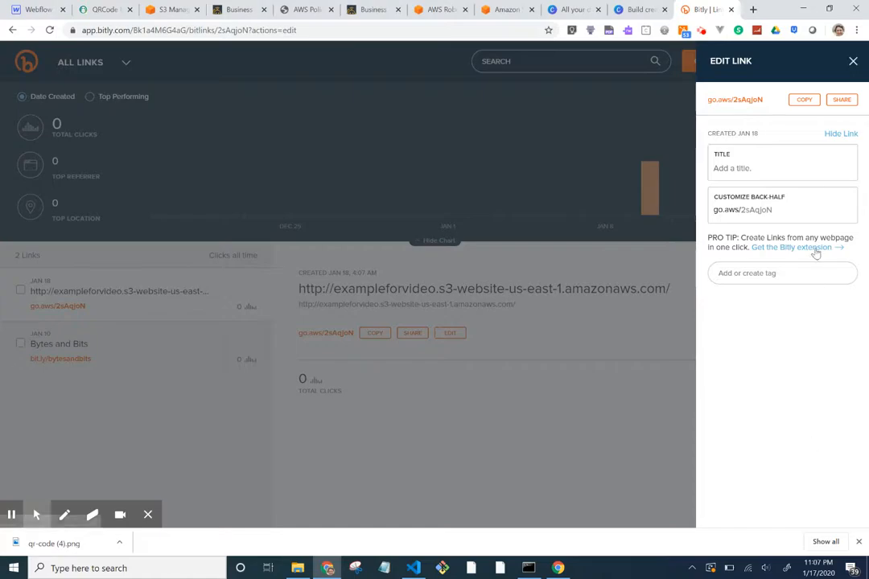
# Try to customize the new link's back-half as cbl_aws, matching the short link on the Canva postcard.
pyautogui.click(794, 175)
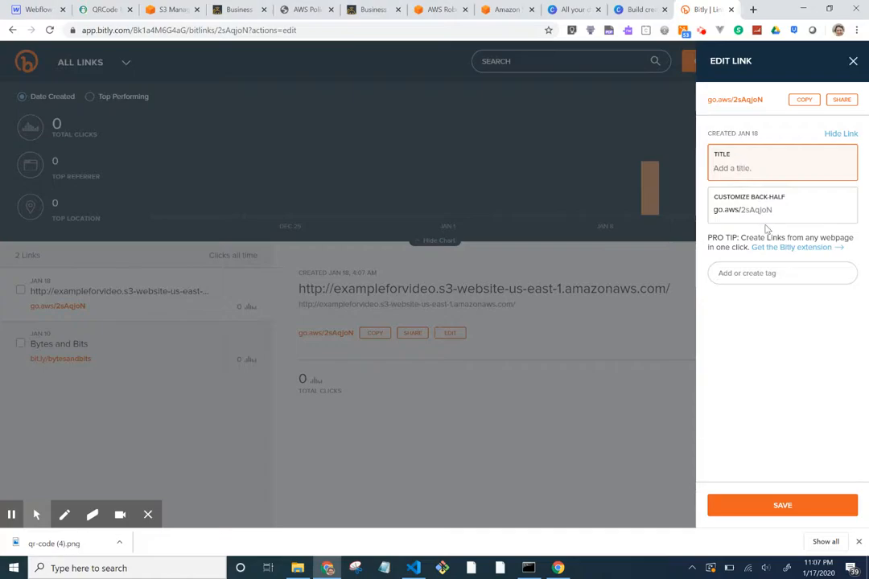
pyautogui.click(644, 11)
pyautogui.scroll(3, 560, 384)
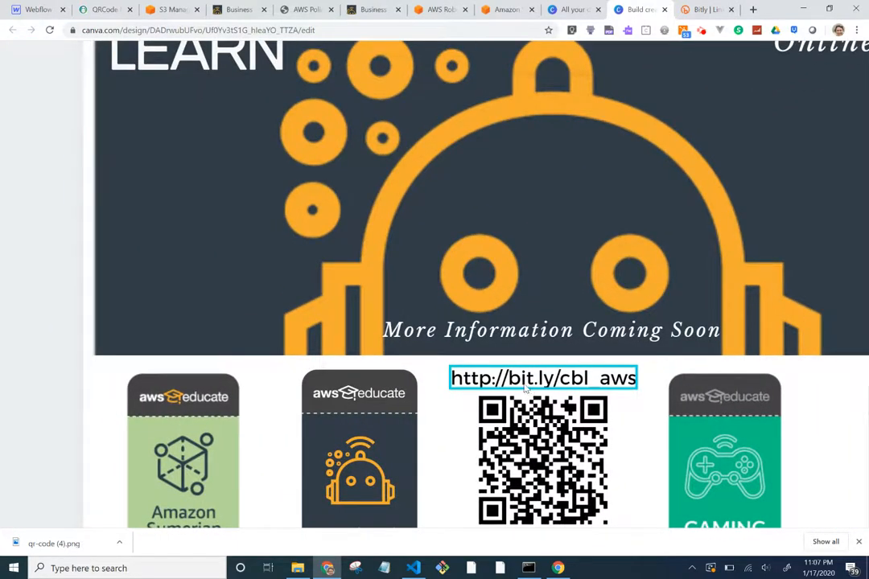
pyautogui.click(705, 10)
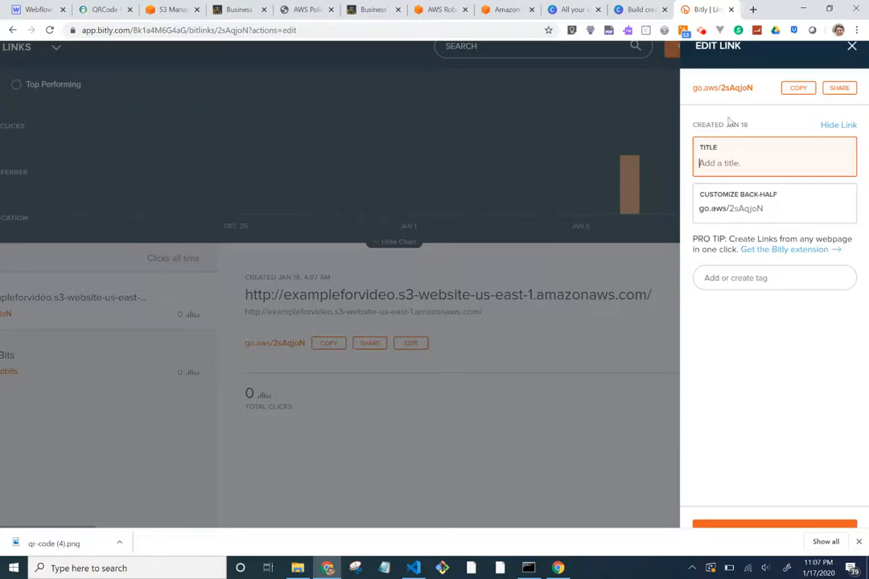
pyautogui.scroll(1, 721, 95)
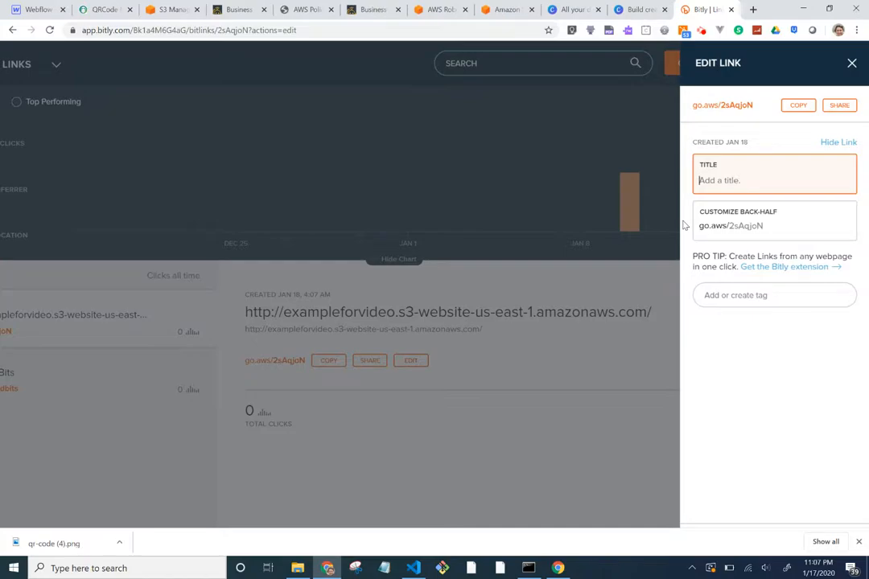
pyautogui.click(774, 229)
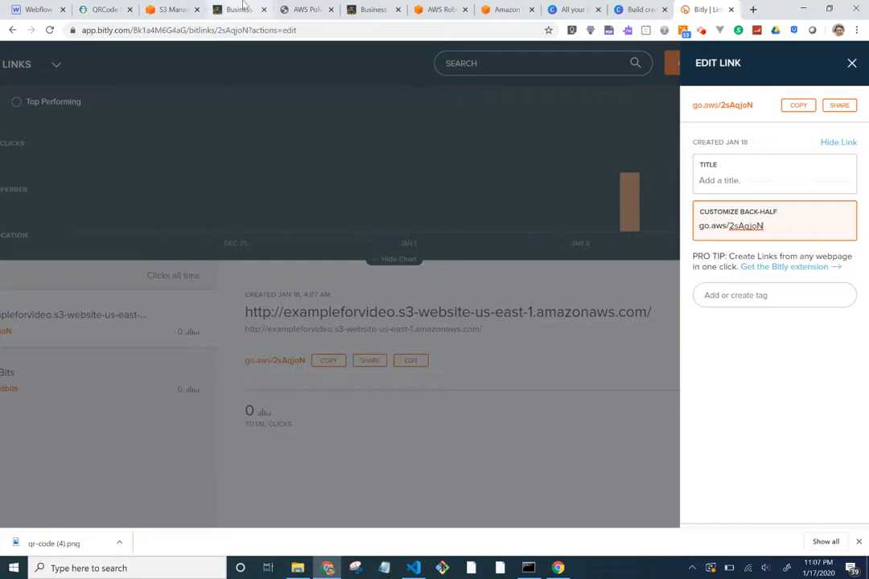
pyautogui.click(172, 8)
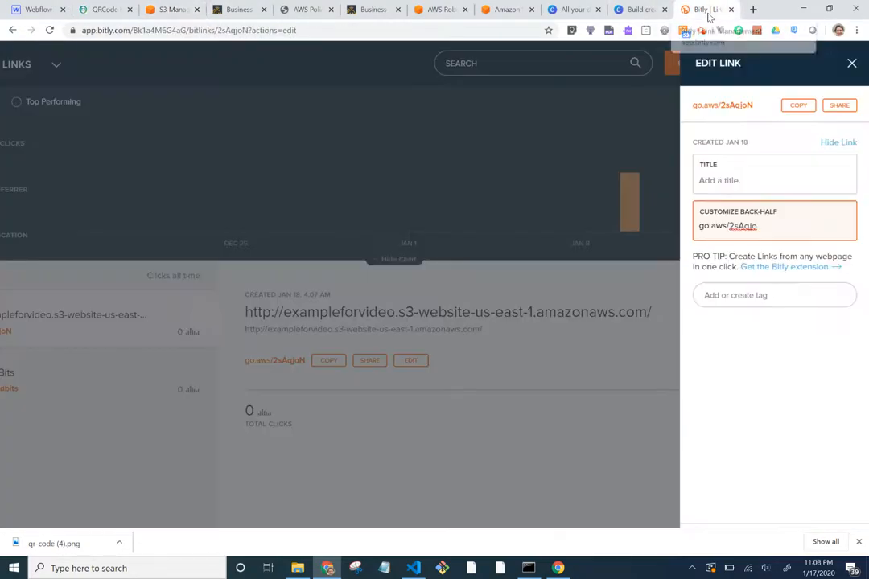
pyautogui.click(701, 9)
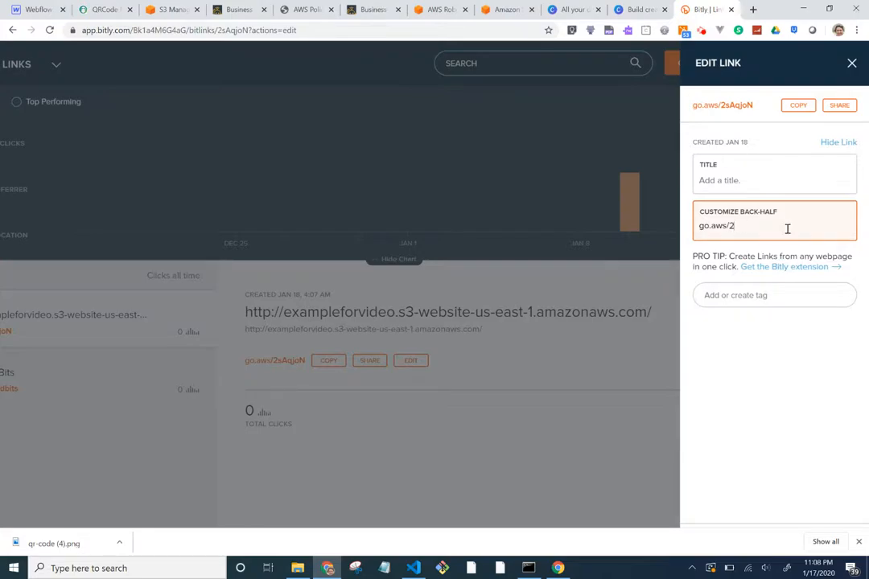
pyautogui.click(635, 10)
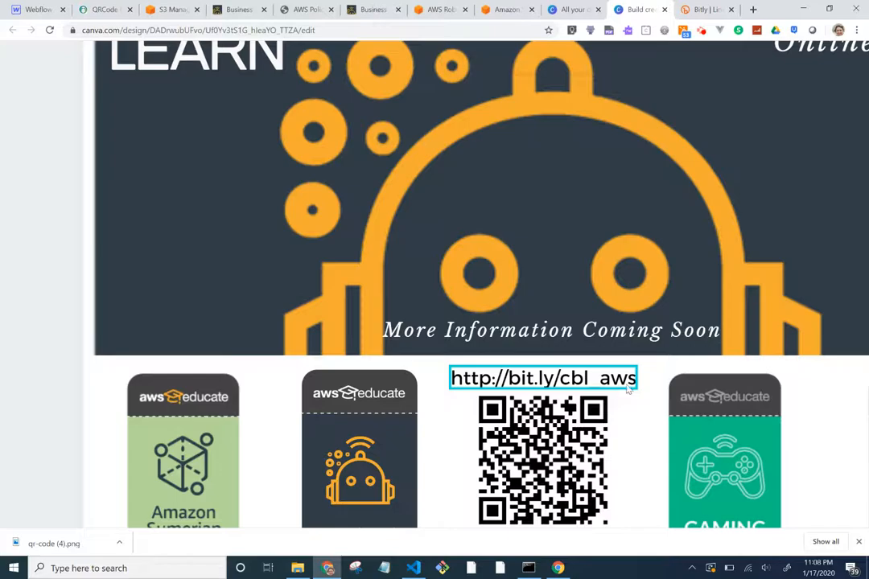
pyautogui.click(705, 12)
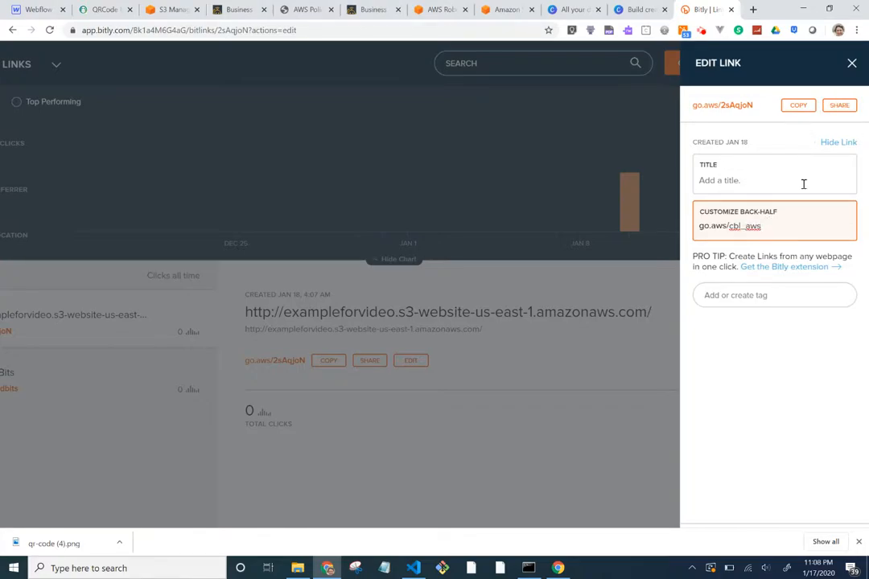
pyautogui.press('Tab')
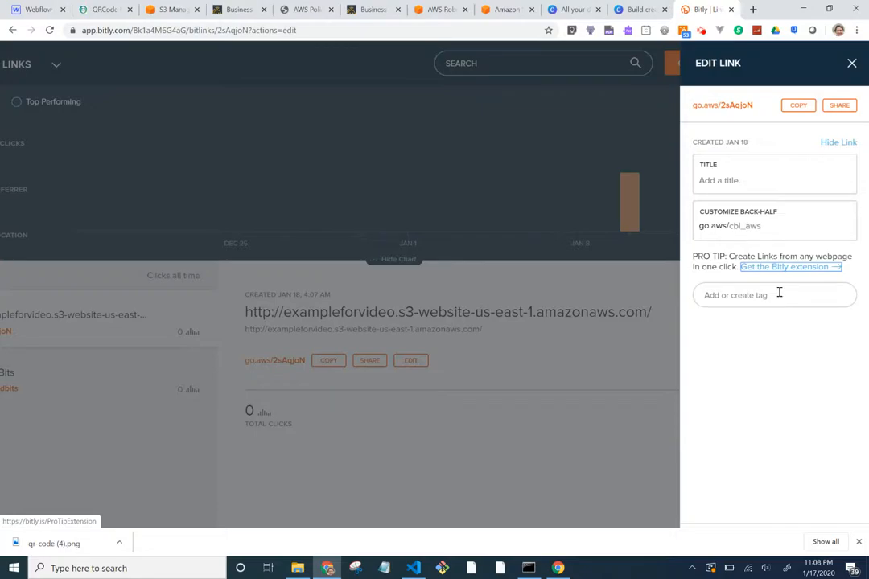
# View the link's sharing options, copy the short link, and open it in a new browser tab.
pyautogui.click(841, 113)
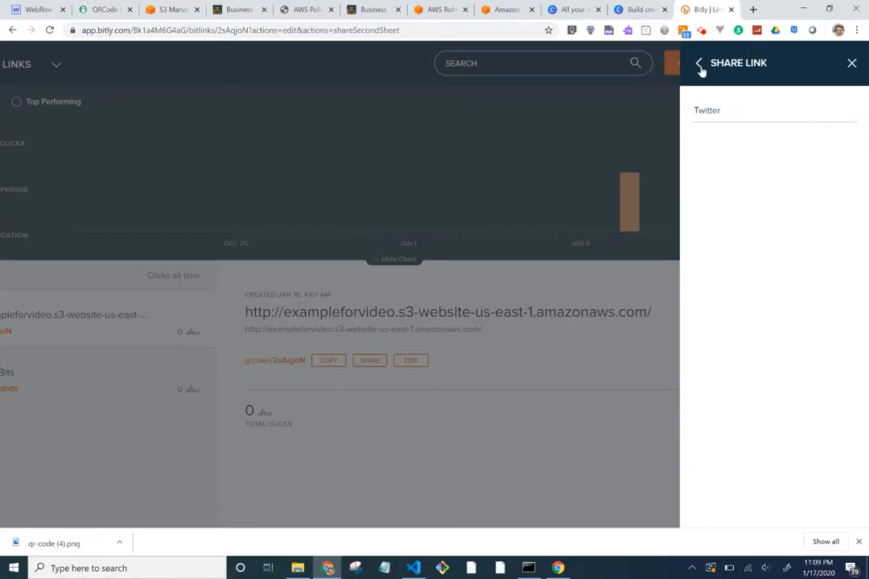
pyautogui.click(699, 66)
pyautogui.click(797, 107)
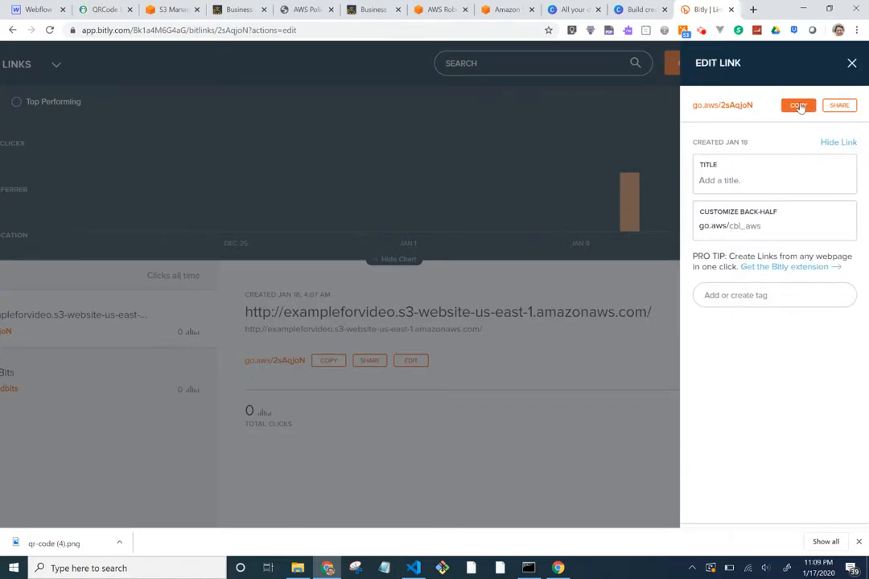
pyautogui.click(753, 10)
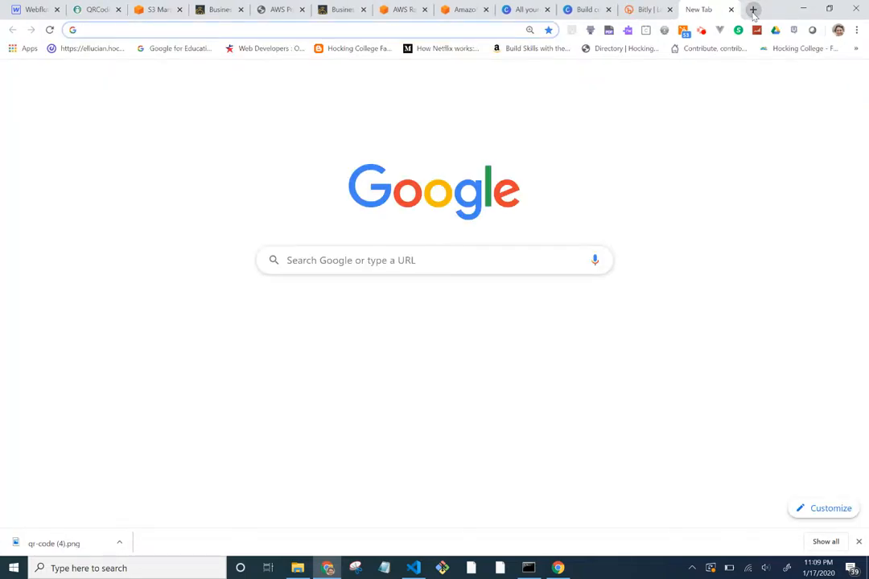
pyautogui.hotkey('ctrl', 'v')
pyautogui.press('Return')
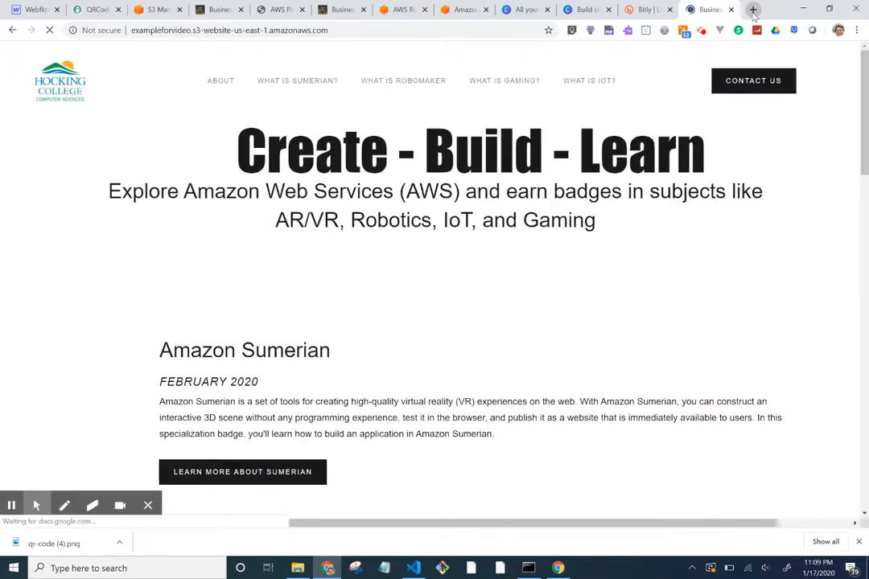
# Return to Bitly, close the link editor, and compare the short addresses of the two listed links.
pyautogui.click(643, 9)
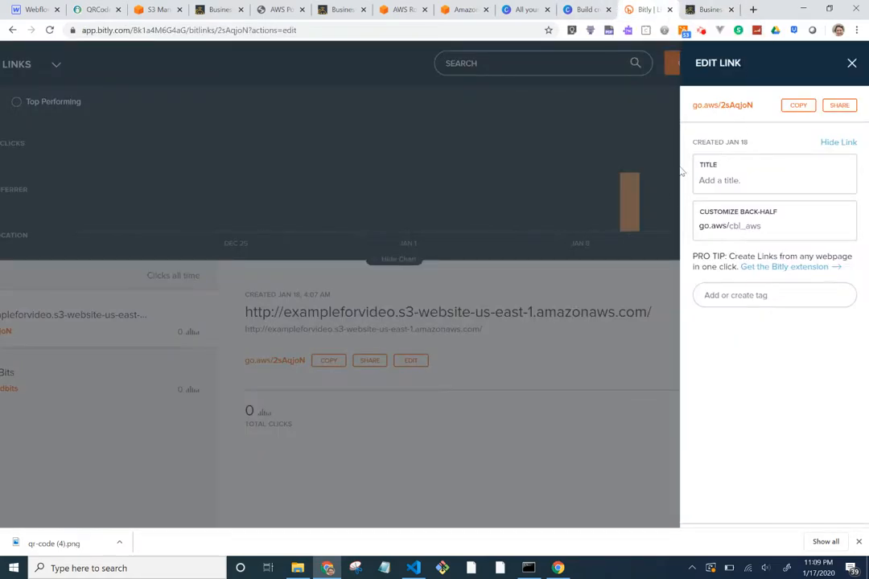
pyautogui.click(852, 64)
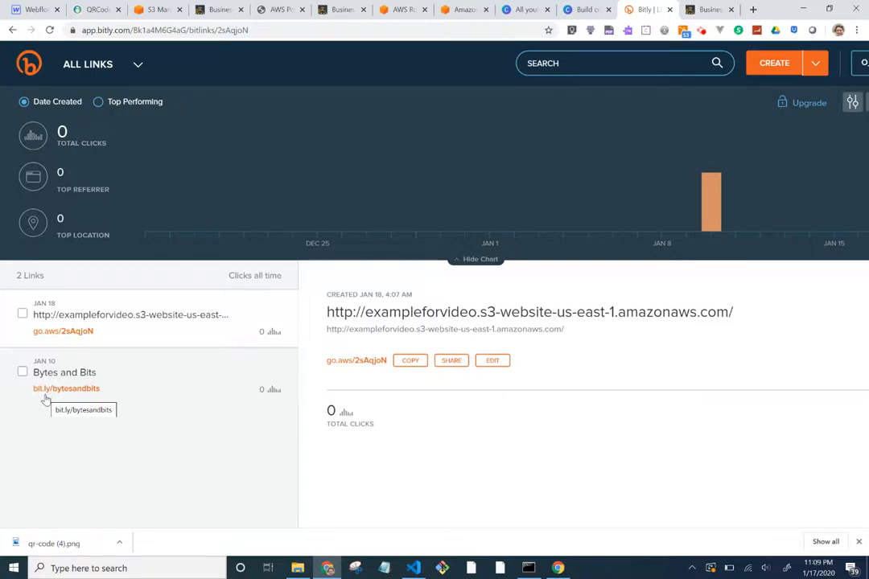
pyautogui.scroll(5, 45, 398)
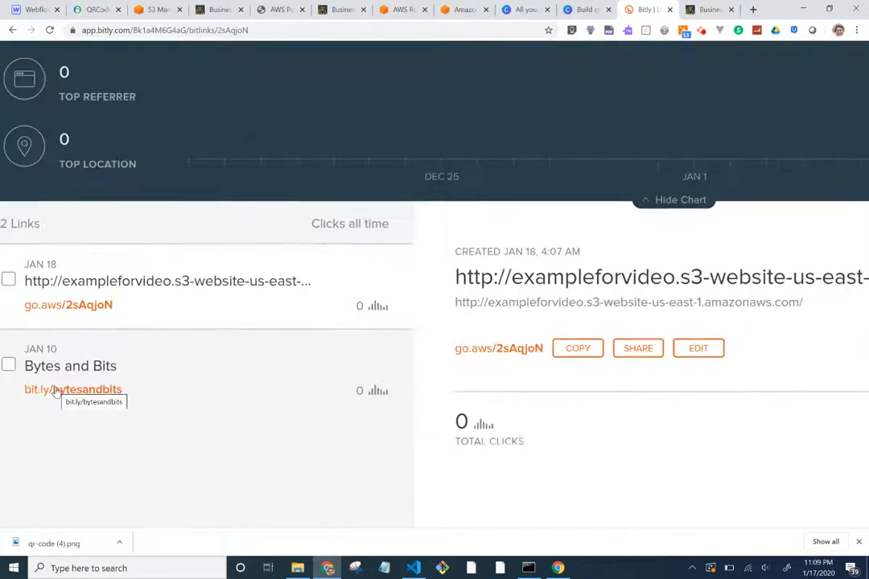
pyautogui.hscroll(-2, 57, 392)
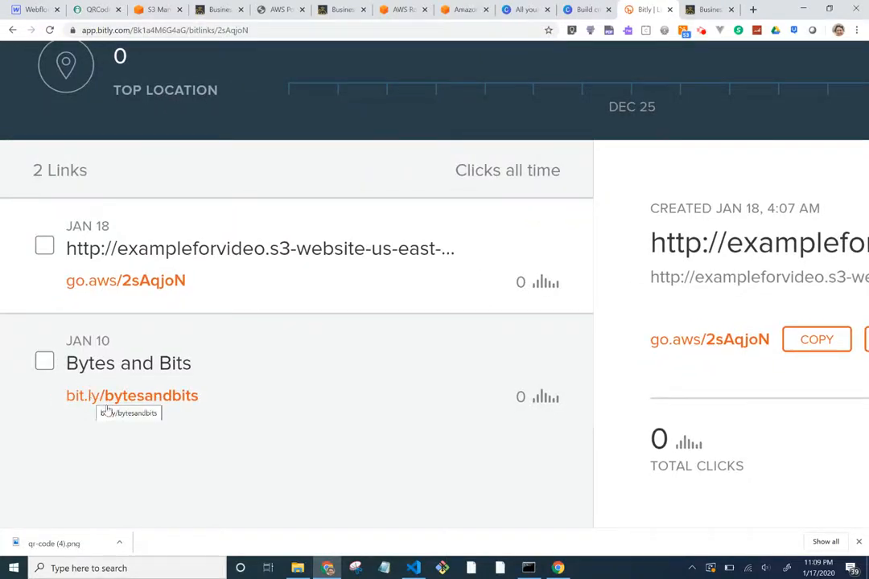
pyautogui.scroll(1, 117, 410)
pyautogui.scroll(2, 117, 409)
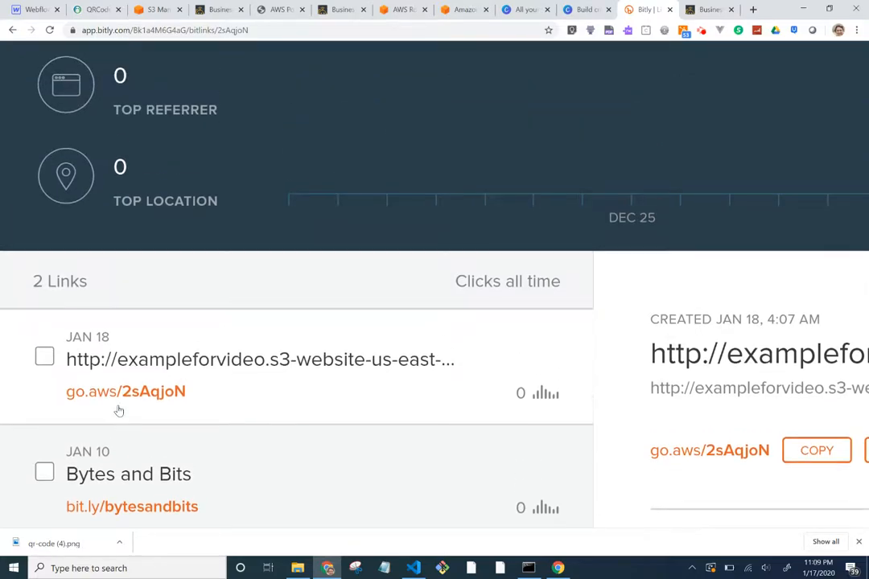
pyautogui.scroll(-5, 116, 410)
pyautogui.hscroll(3, 118, 410)
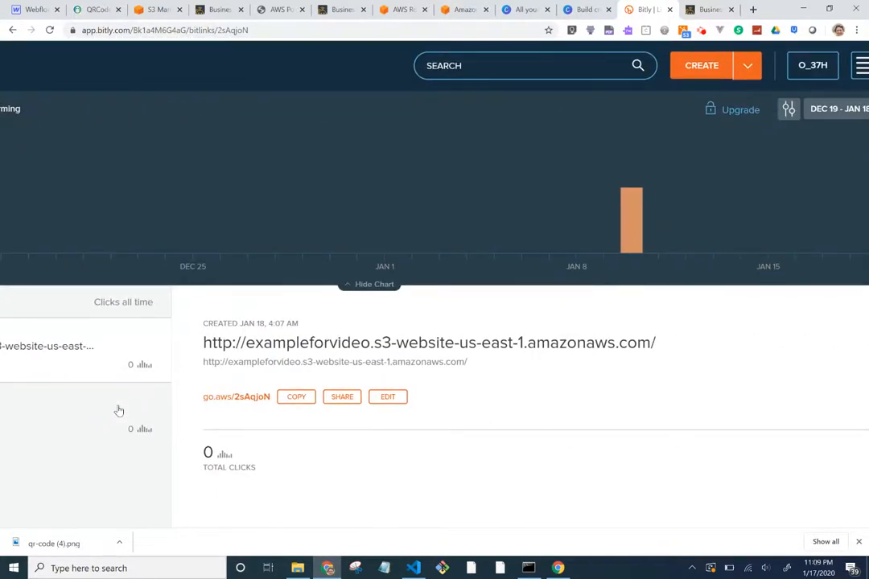
pyautogui.scroll(-1, 283, 341)
pyautogui.hscroll(-3, 283, 341)
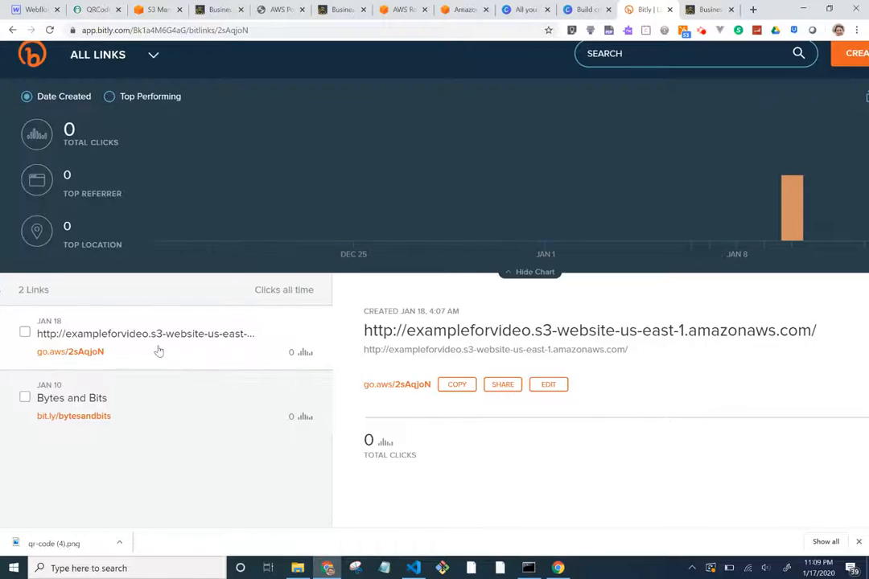
pyautogui.hscroll(3, 241, 364)
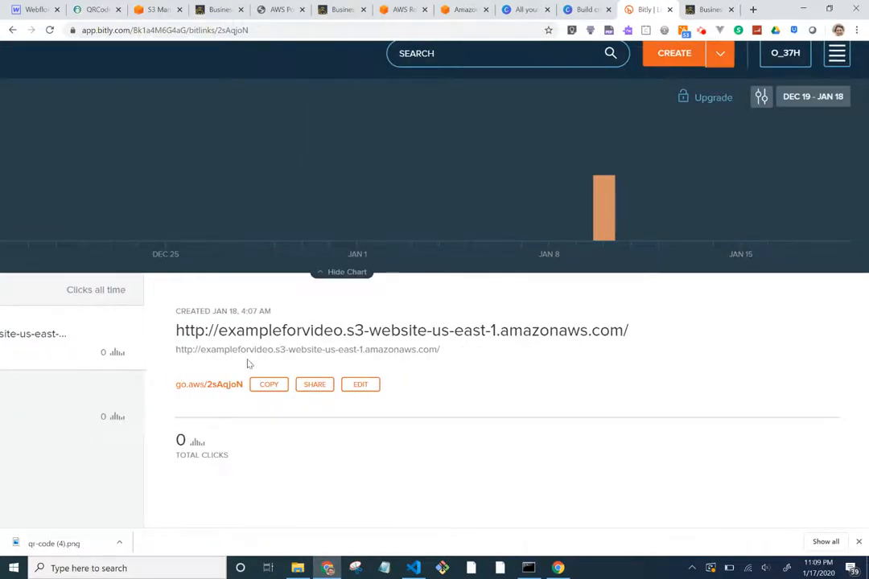
pyautogui.hscroll(-3, 247, 364)
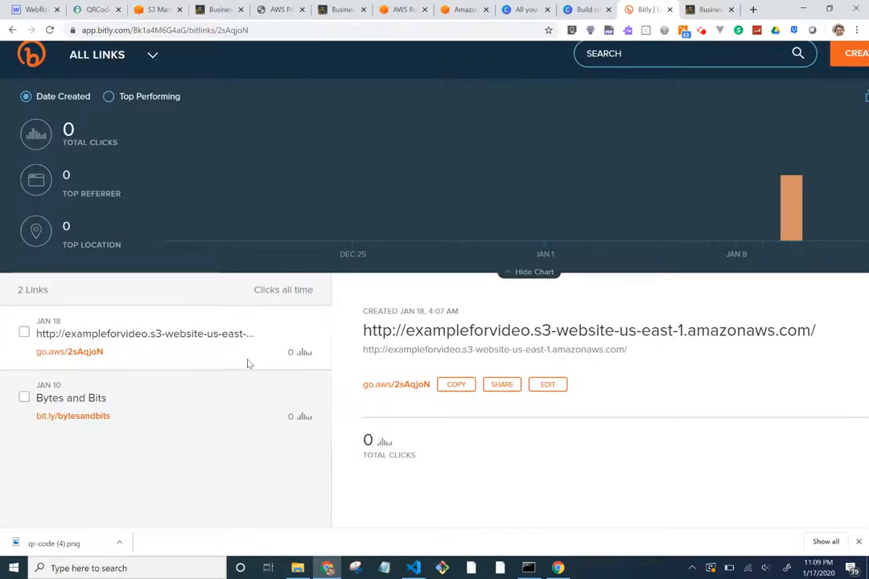
# View the details of the Bytes and Bits link and return to those of the exampleforvideo link.
pyautogui.click(76, 424)
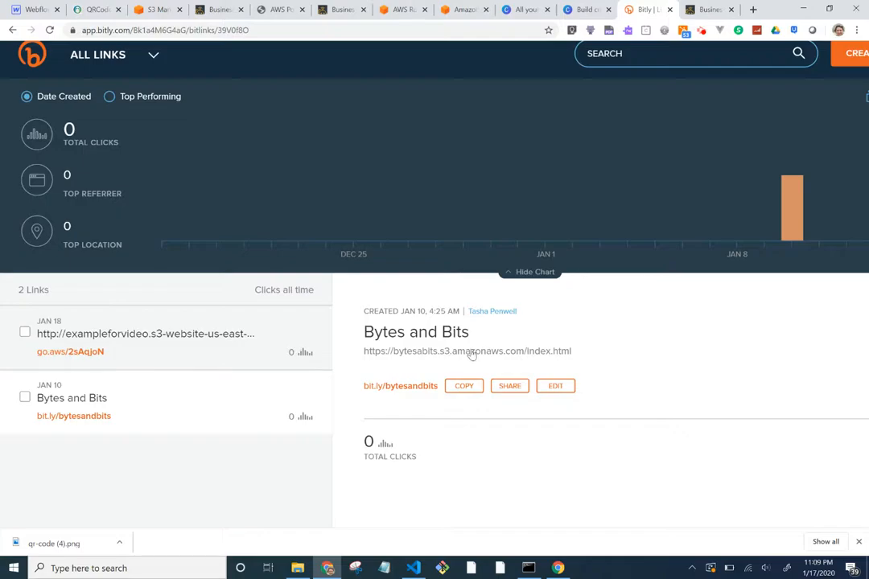
pyautogui.click(70, 358)
pyautogui.scroll(1, 70, 359)
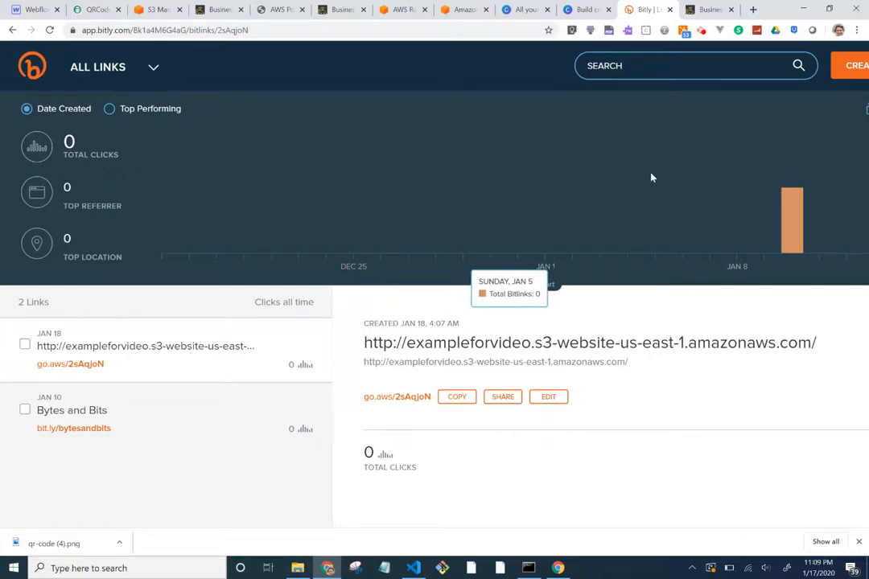
# Start creating a new link on the bit.ly domain, ready to receive its long URL.
pyautogui.hscroll(1, 653, 178)
pyautogui.scroll(-2, 652, 178)
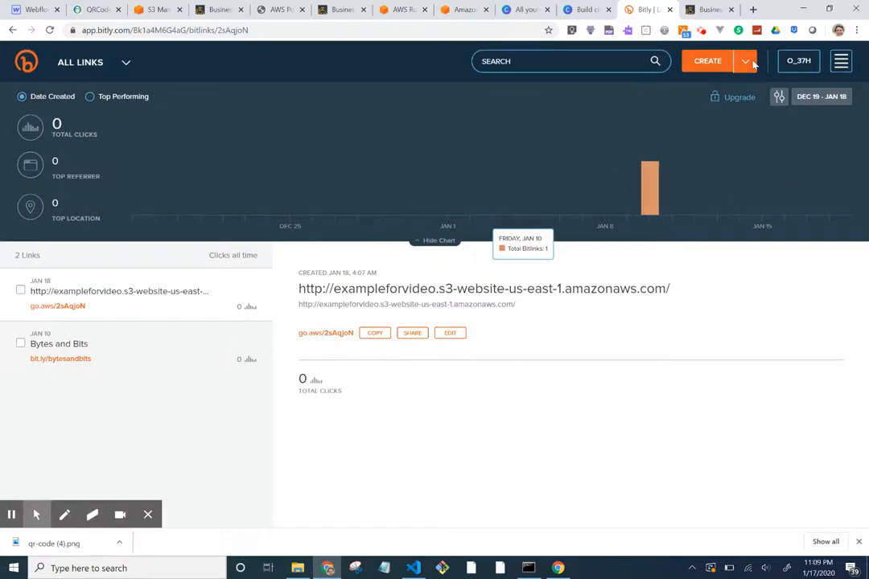
pyautogui.moveTo(742, 67)
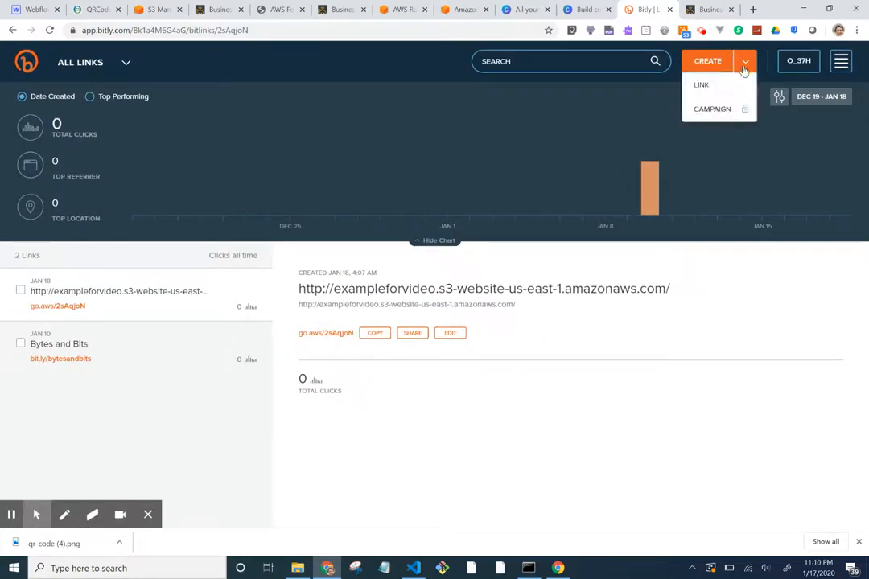
pyautogui.click(720, 86)
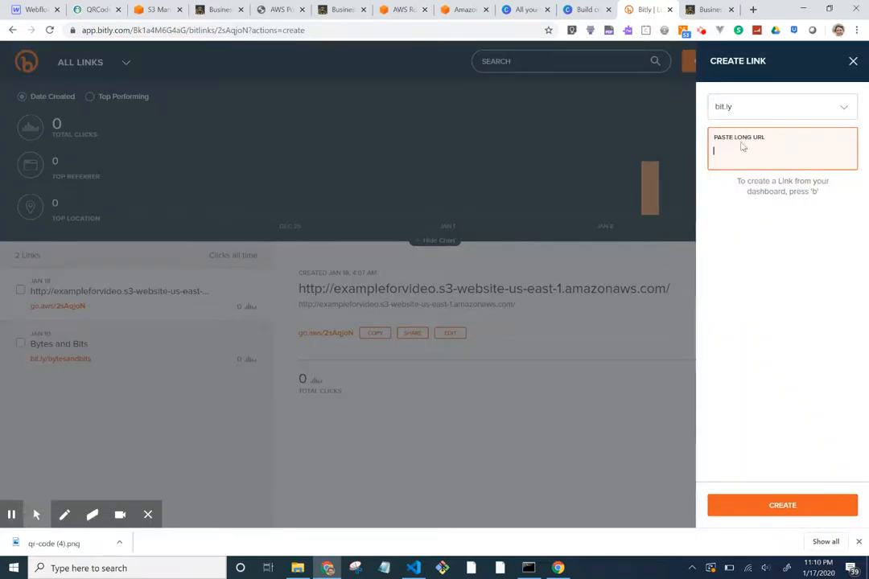
pyautogui.click(844, 112)
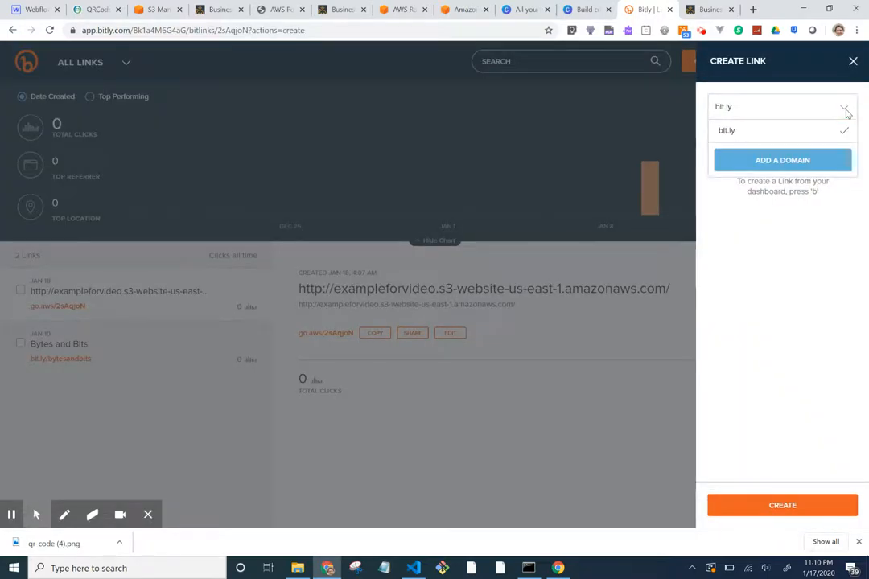
pyautogui.click(844, 112)
pyautogui.click(789, 156)
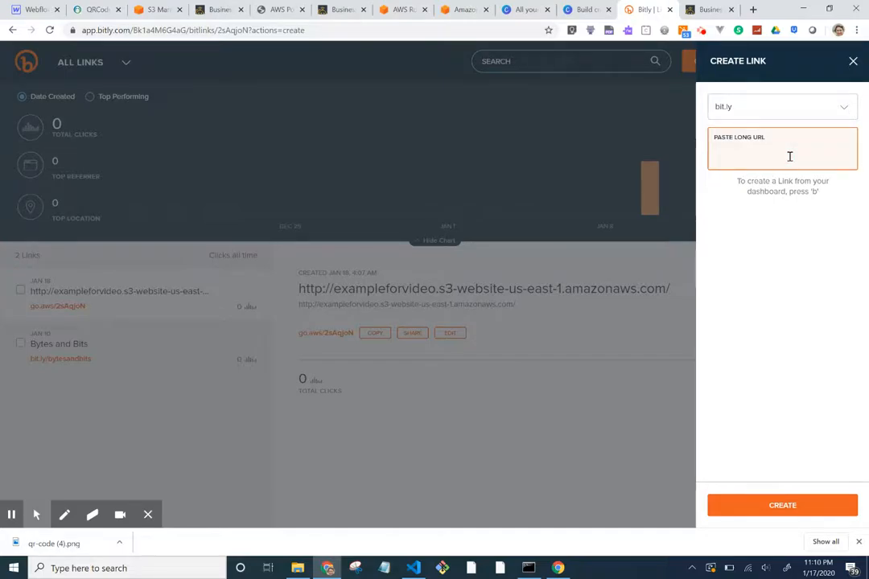
pyautogui.write('https://go.aws/2sAqjoN')
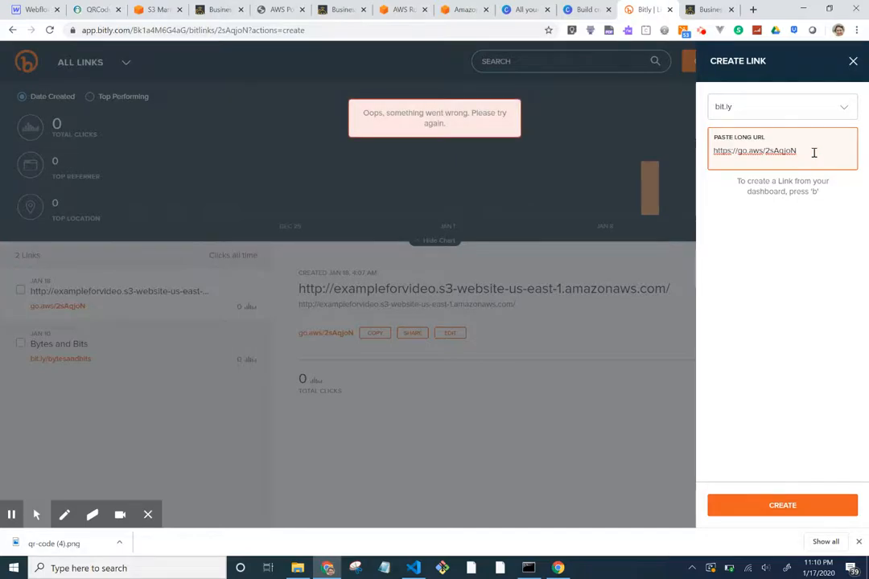
pyautogui.press('BackSpace')
pyautogui.press('BackSpace')
pyautogui.press('BackSpace')
pyautogui.press('BackSpace')
pyautogui.press('BackSpace')
pyautogui.press('BackSpace')
pyautogui.press('BackSpace')
pyautogui.press('BackSpace')
pyautogui.press('BackSpace')
pyautogui.press('BackSpace')
pyautogui.press('BackSpace')
pyautogui.press('BackSpace')
pyautogui.press('BackSpace')
pyautogui.press('BackSpace')
pyautogui.press('BackSpace')
pyautogui.press('BackSpace')
pyautogui.press('BackSpace')
pyautogui.press('BackSpace')
pyautogui.press('BackSpace')
pyautogui.press('BackSpace')
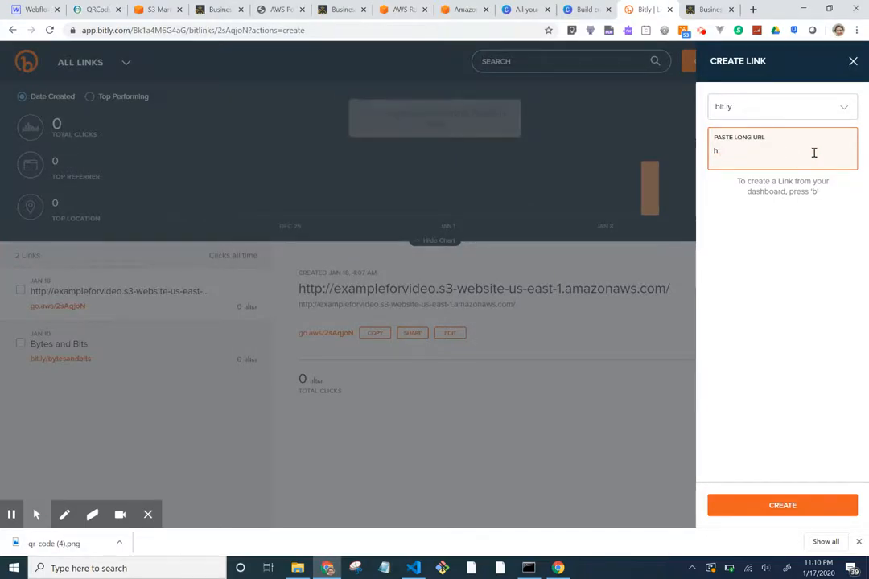
# Copy the hosted website's address, exampleforvideo.s3-website-us-east-1.amazonaws.com, and use it as the long URL of the Bitly link.
pyautogui.click(215, 8)
pyautogui.click(213, 31)
pyautogui.hotkey('ctrl', 'c')
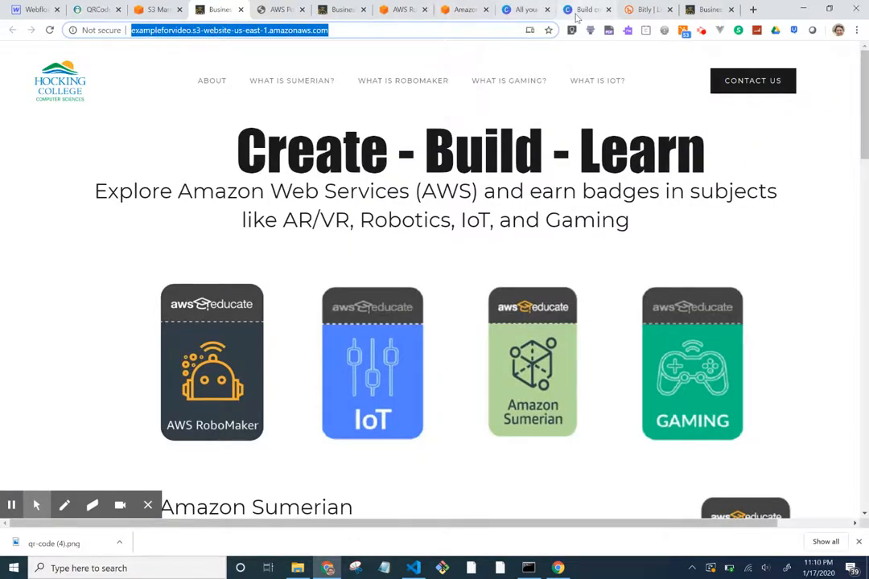
pyautogui.click(649, 10)
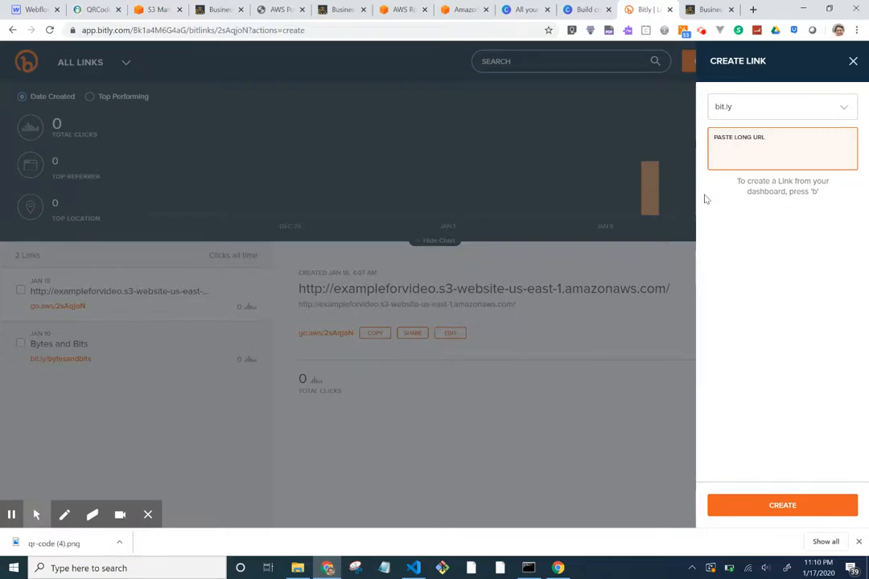
pyautogui.hotkey('ctrl', 'v')
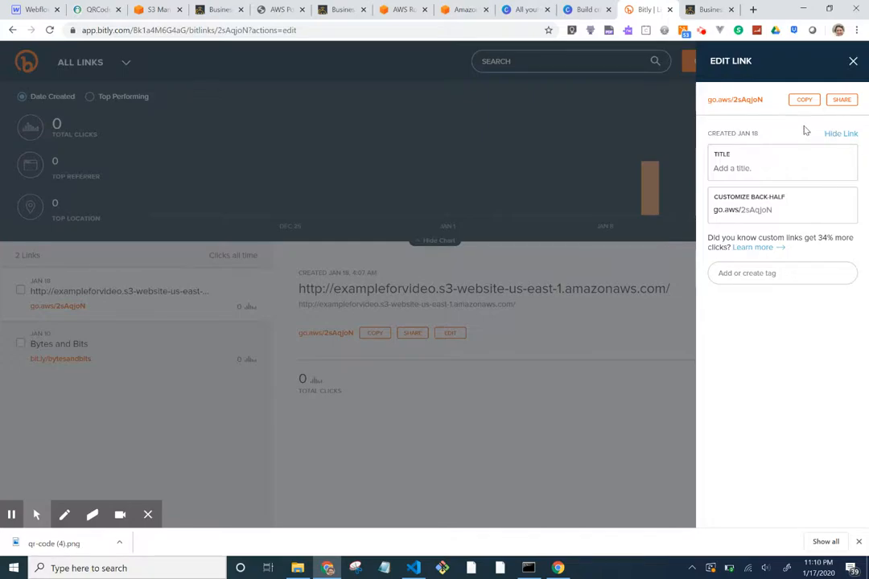
# Try to save the link with the customized back-half cbl_aws.
pyautogui.click(785, 210)
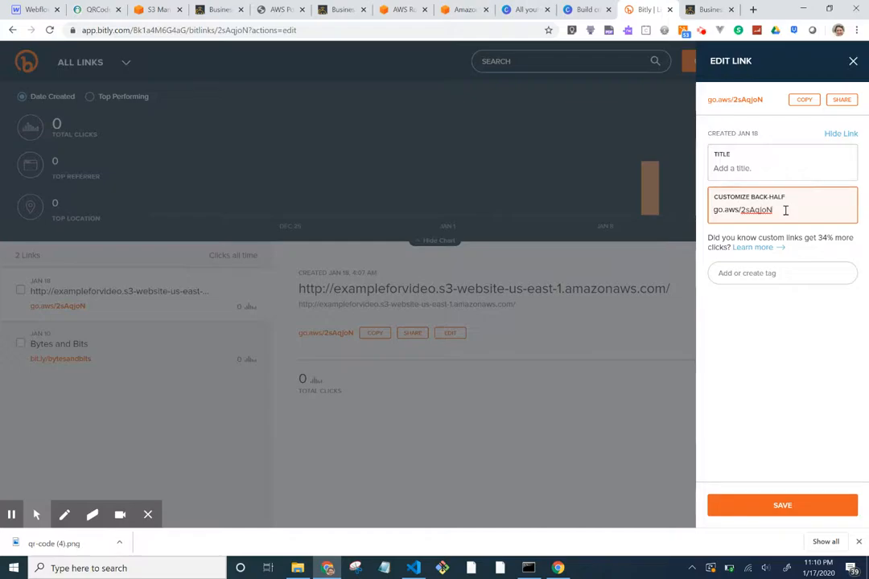
pyautogui.press('BackSpace')
pyautogui.press('BackSpace')
pyautogui.press('Tab')
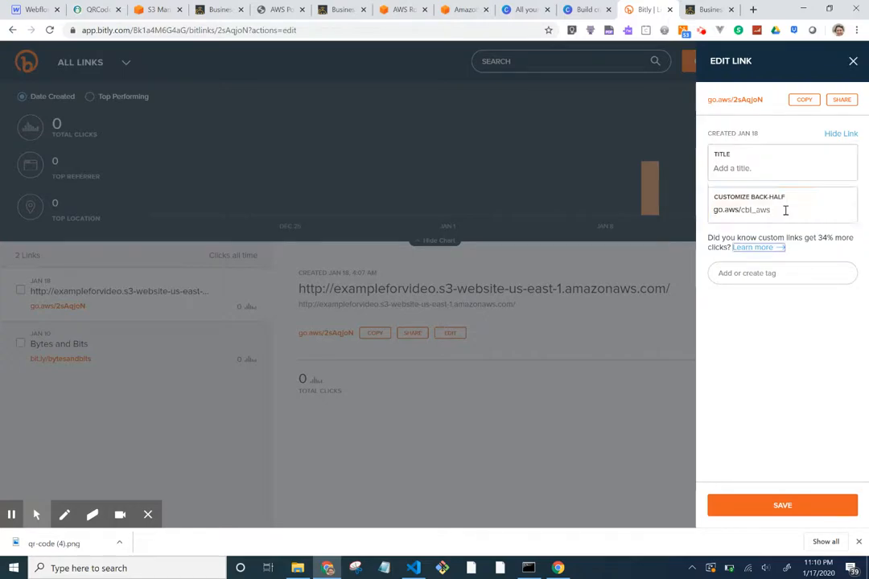
pyautogui.click(779, 504)
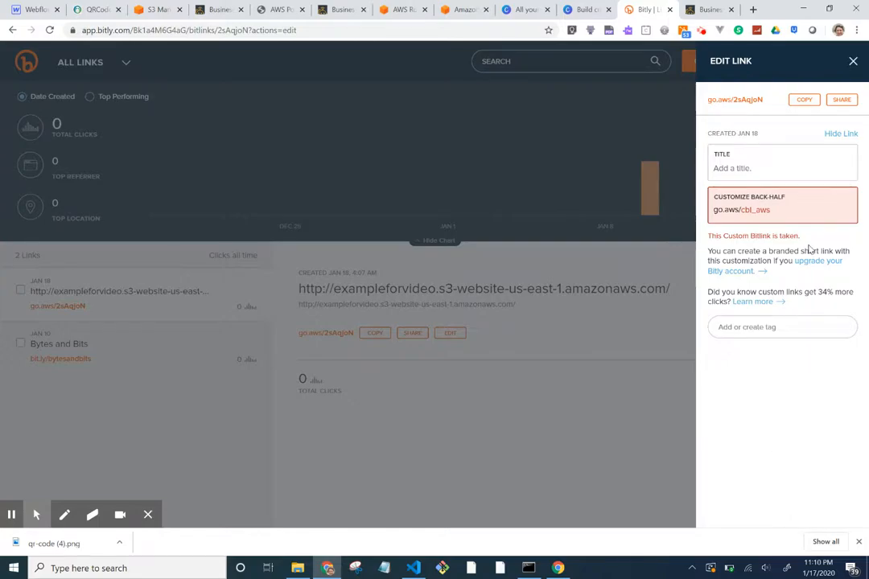
# Set the link's back-half to cbl_aws1 and save the link.
pyautogui.click(799, 212)
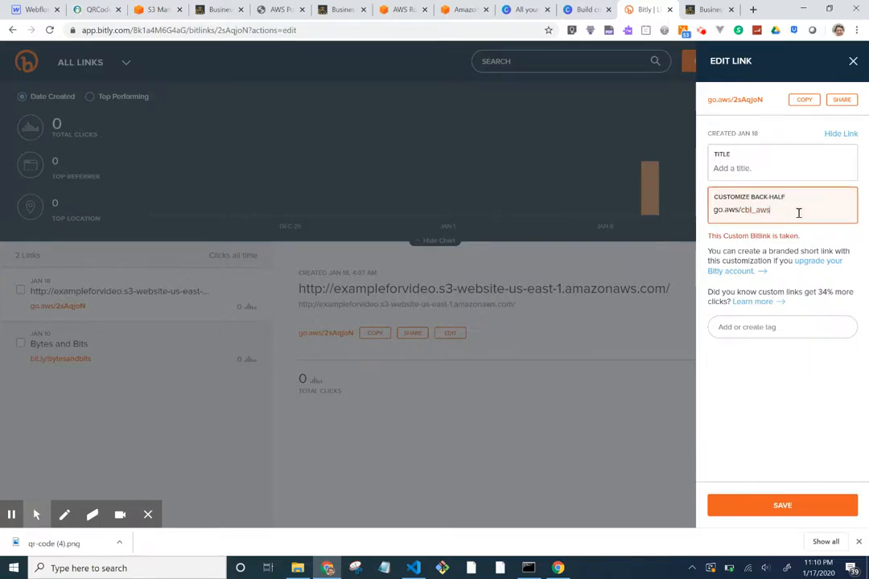
pyautogui.write('1')
pyautogui.click(753, 505)
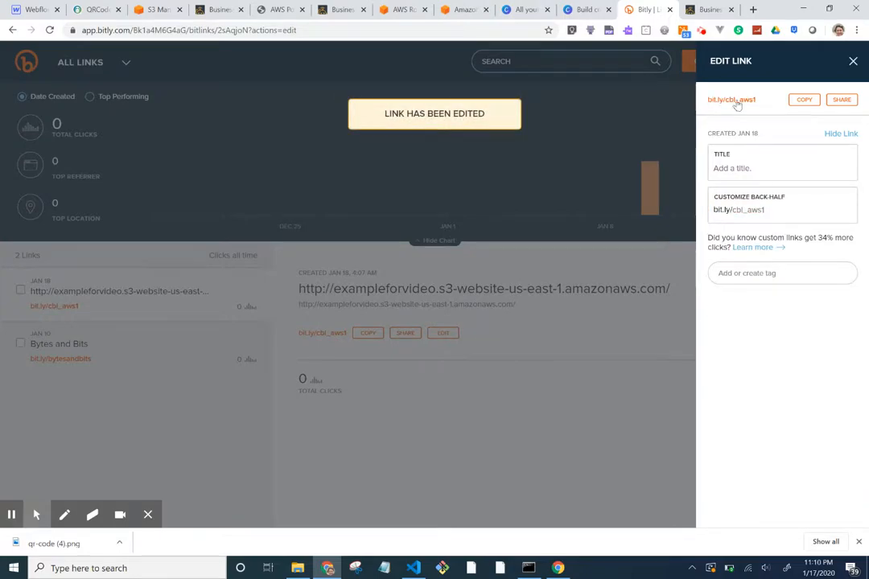
# Test bit.ly/cbl_aws1 in a new browser tab, and return to Bitly to inspect the customized link.
pyautogui.click(721, 103)
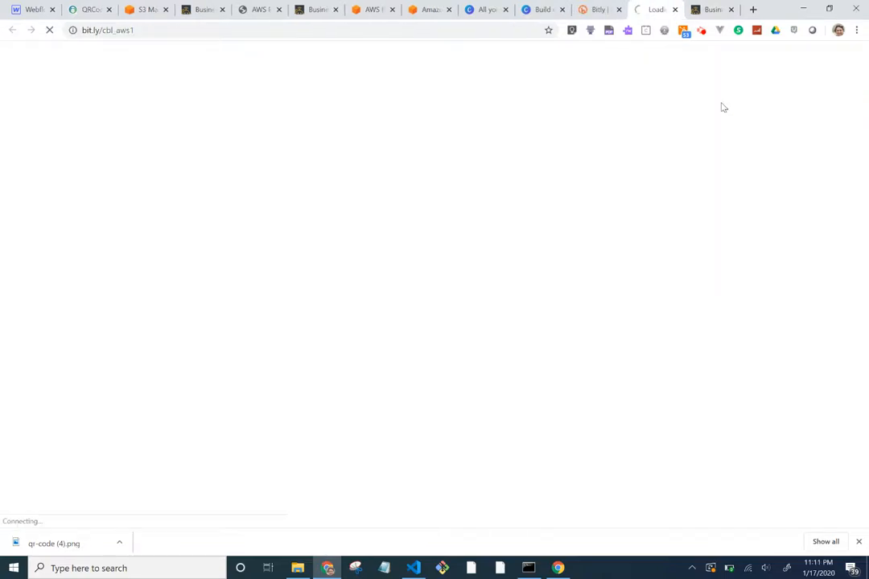
pyautogui.doubleClick(208, 32)
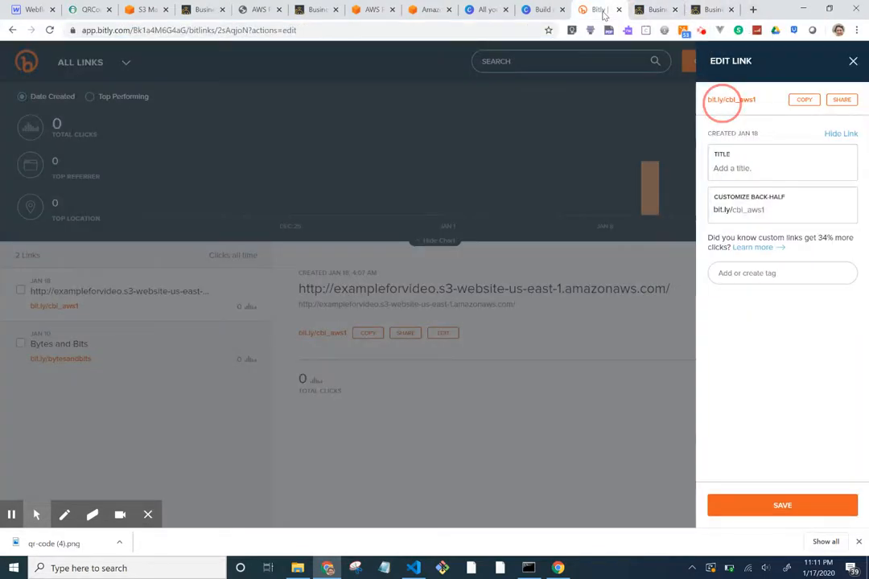
pyautogui.click(599, 9)
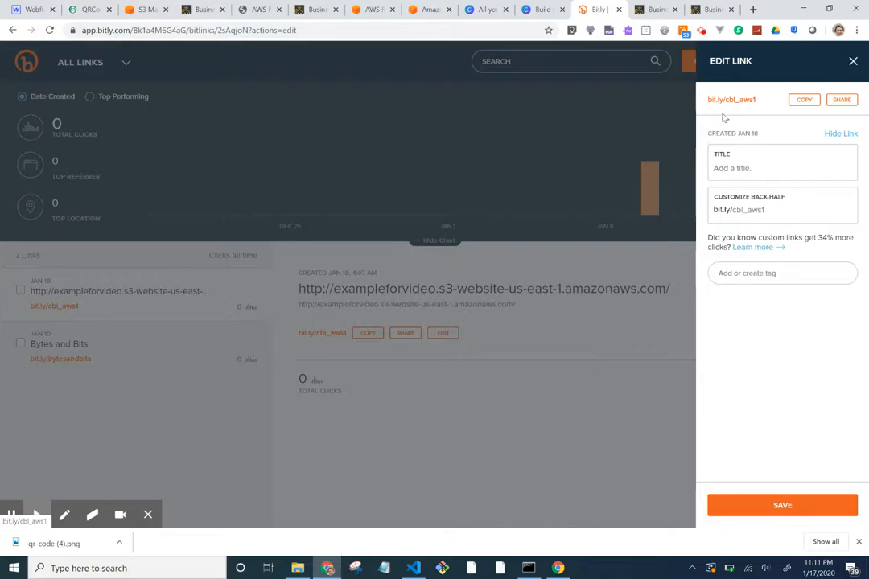
pyautogui.scroll(4, 726, 111)
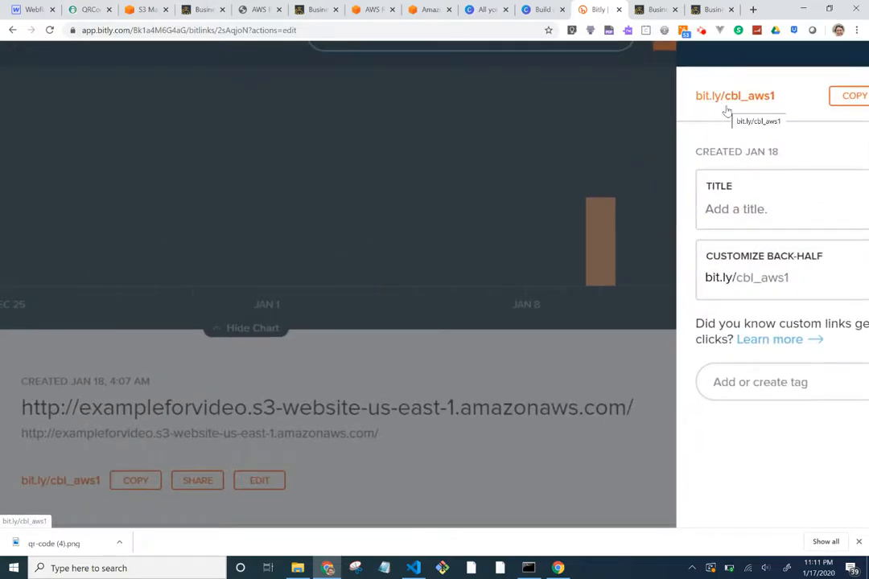
pyautogui.hscroll(2, 727, 111)
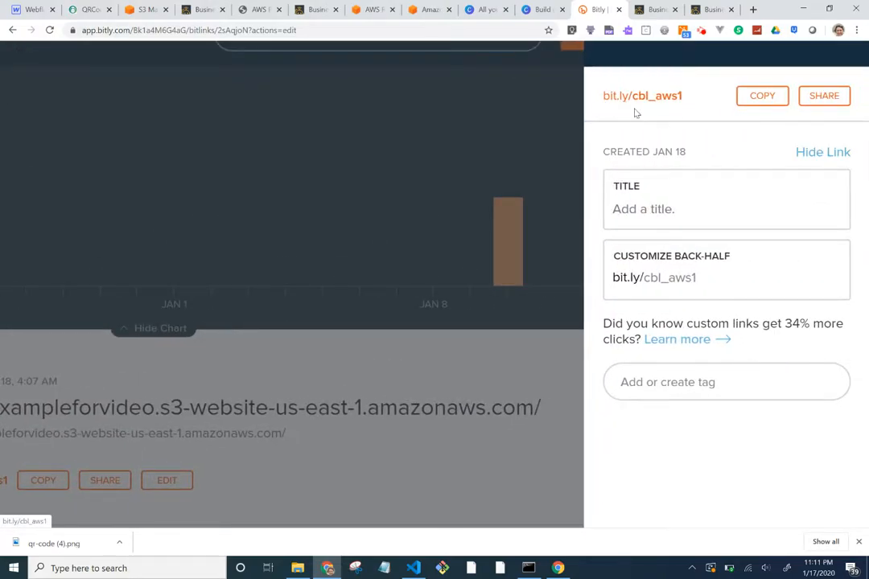
pyautogui.scroll(-4, 644, 114)
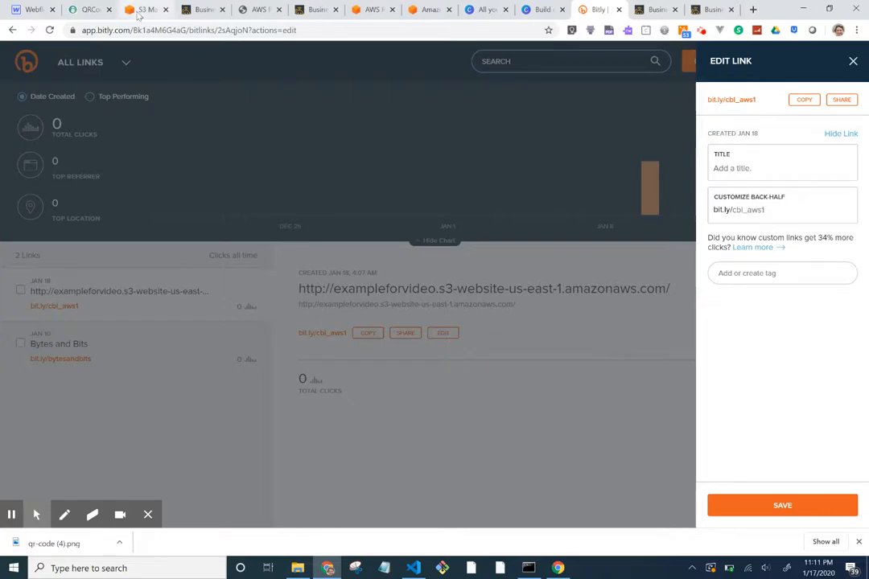
# Review the Create - Build - Learn page in Webflow and glance at the code editor, Visual Studio Code.
pyautogui.click(43, 14)
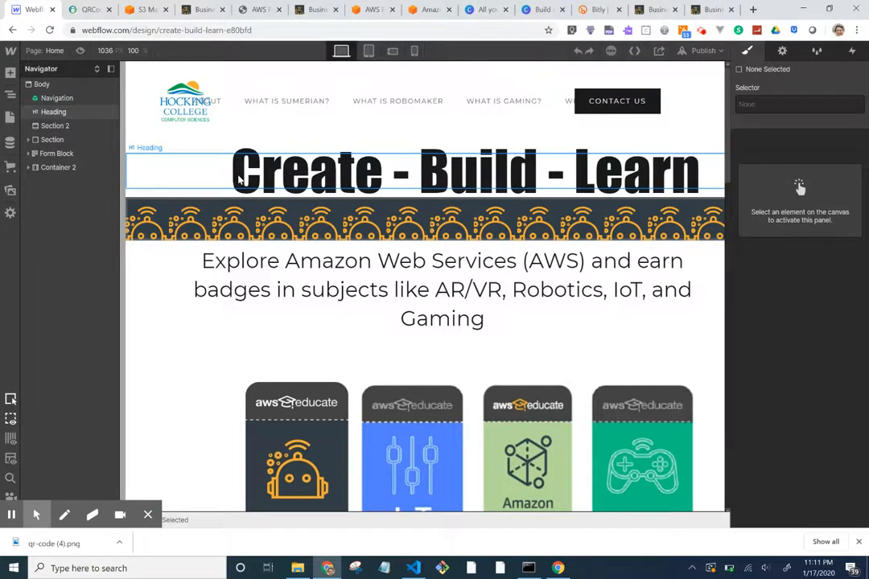
pyautogui.click(414, 570)
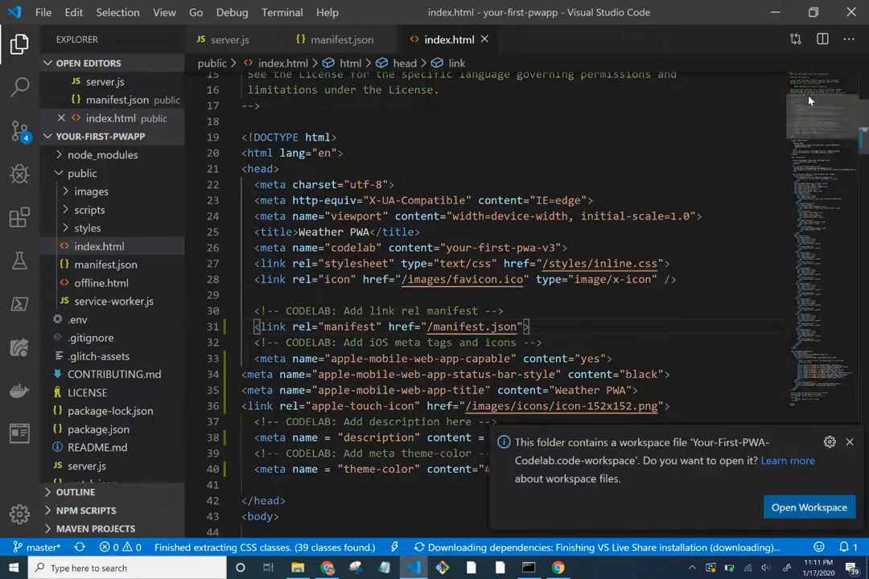
pyautogui.click(774, 12)
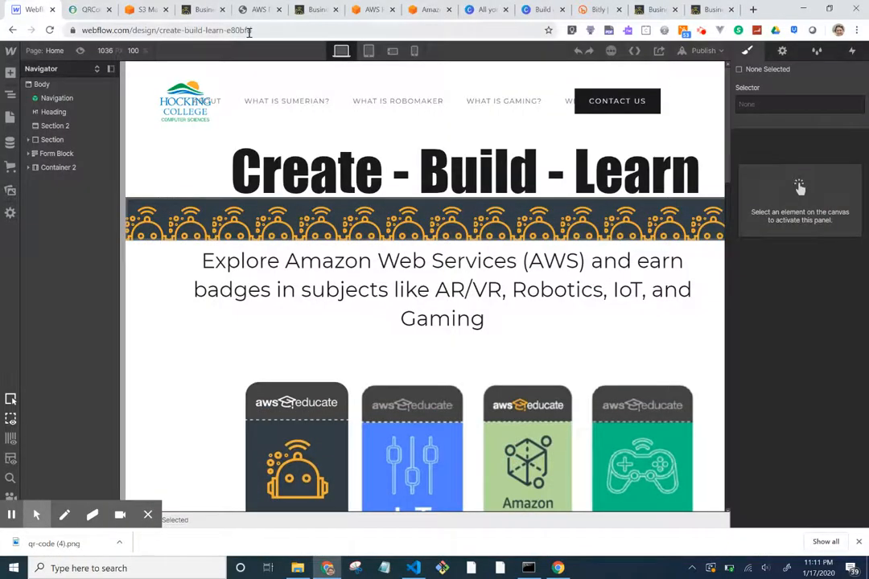
# Review the exampleforvideo bucket's static website hosting settings in S3 and the website's QR code in QRCode Monkey.
pyautogui.click(144, 10)
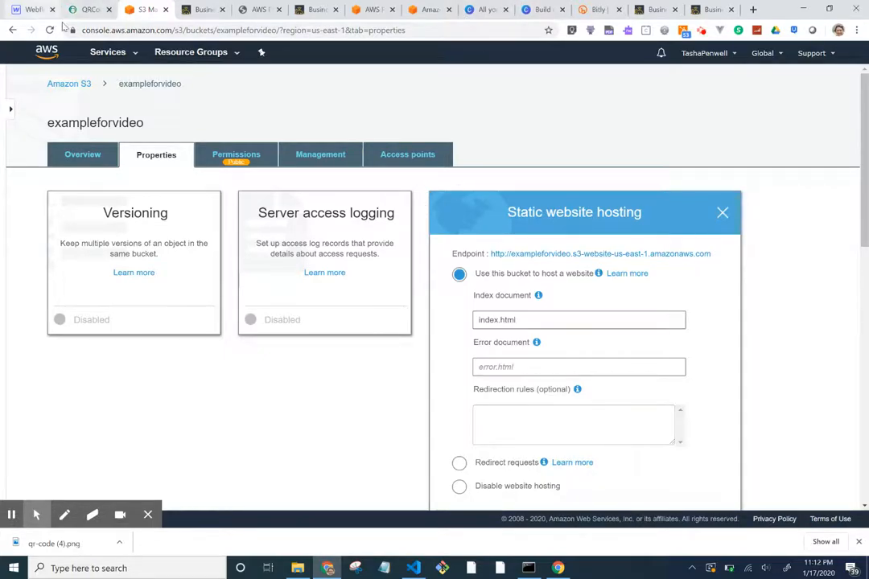
pyautogui.rightClick(95, 13)
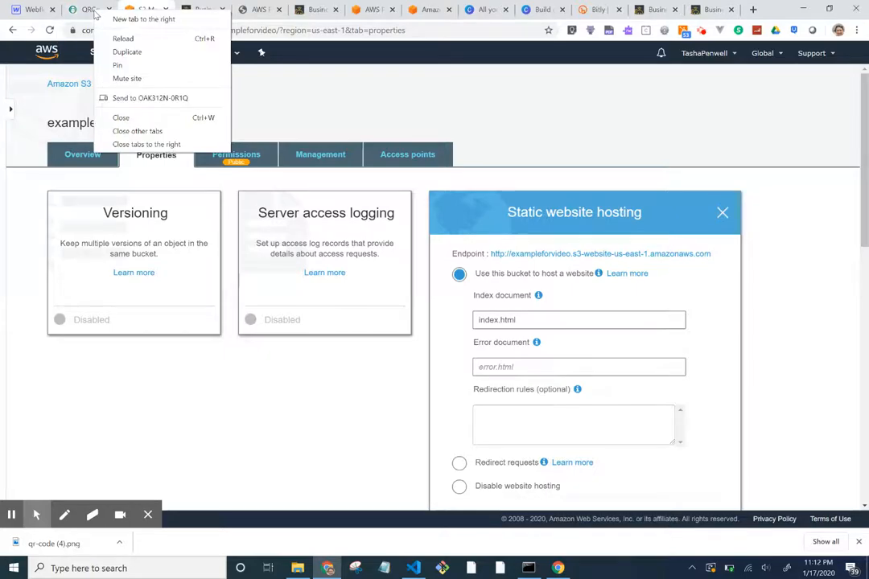
pyautogui.click(95, 11)
pyautogui.click(95, 11)
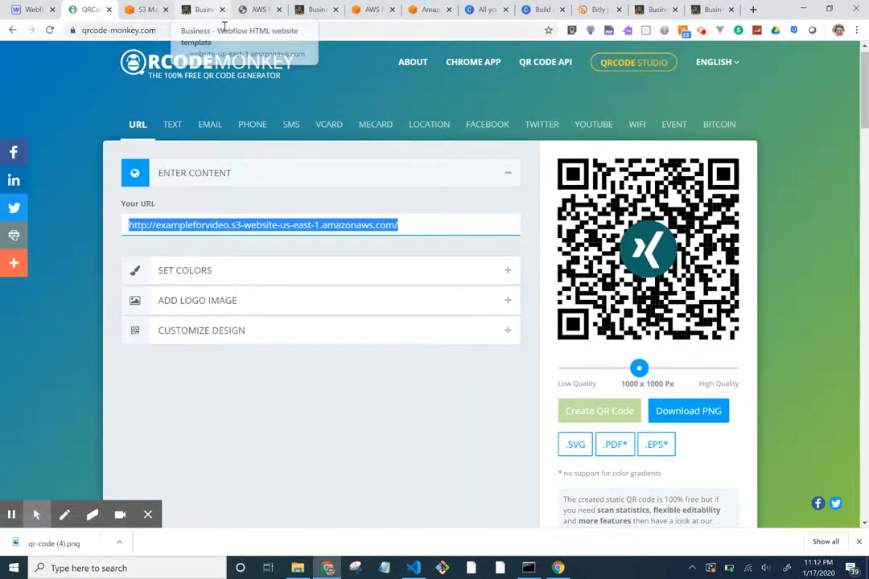
# Review the customized link in Bitly and the postcard in Canva, and return to the exampleforvideo bucket in S3.
pyautogui.click(599, 11)
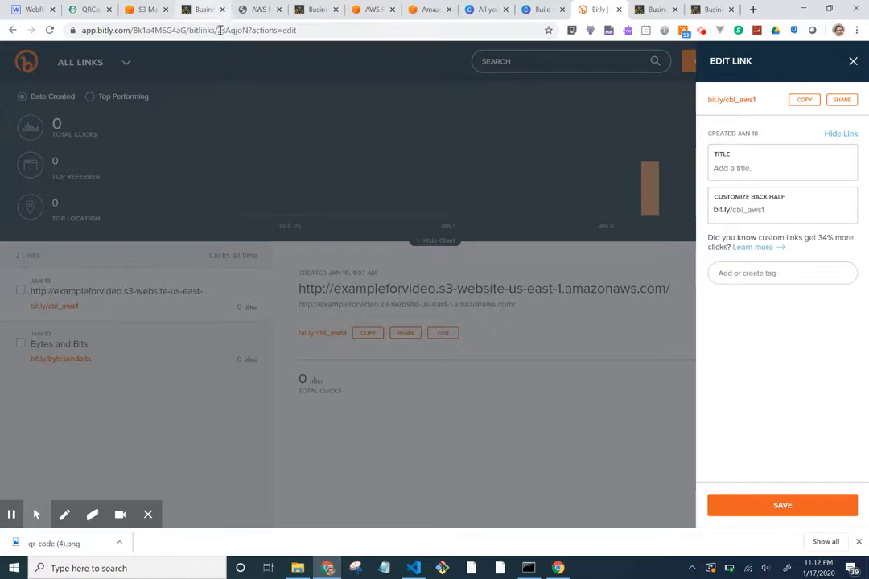
pyautogui.click(536, 12)
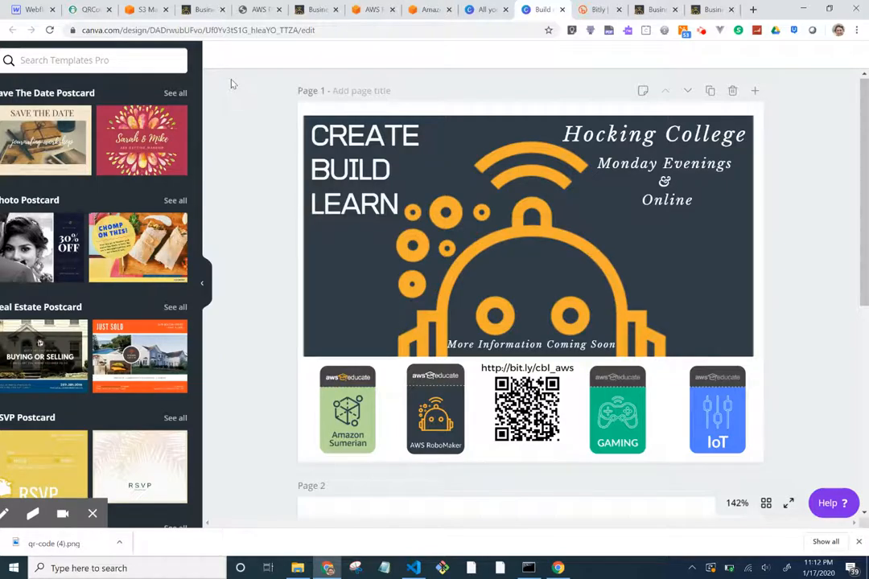
pyautogui.click(154, 10)
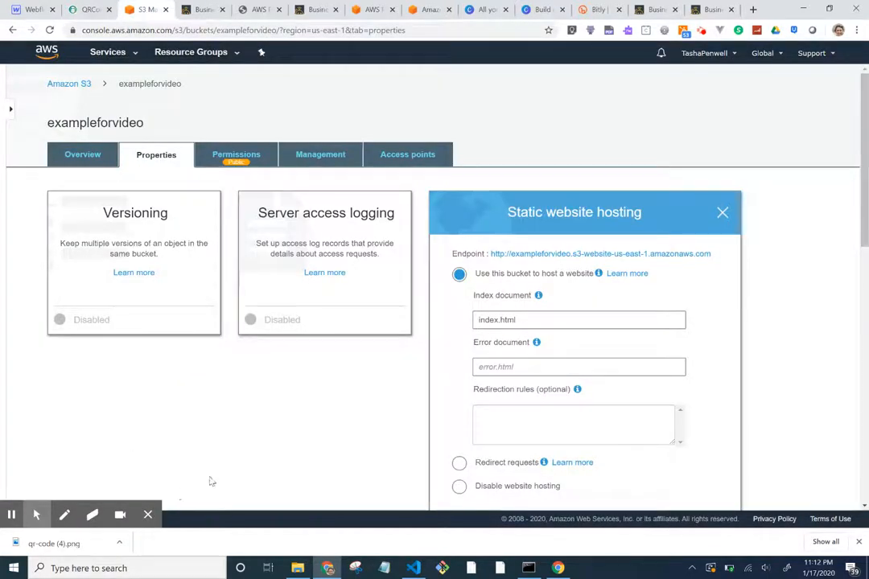